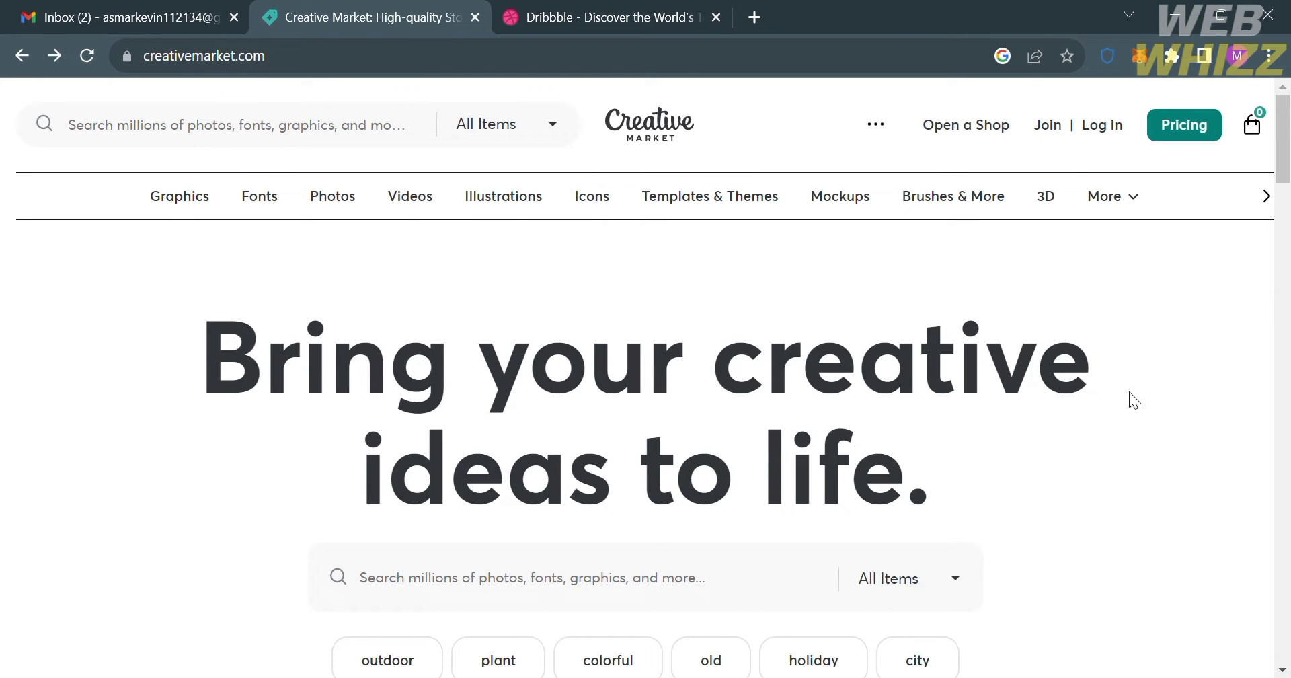
Scroll to the footer and open the Affiliate Partner Benefits page
scroll(1129, 392, down, 5)
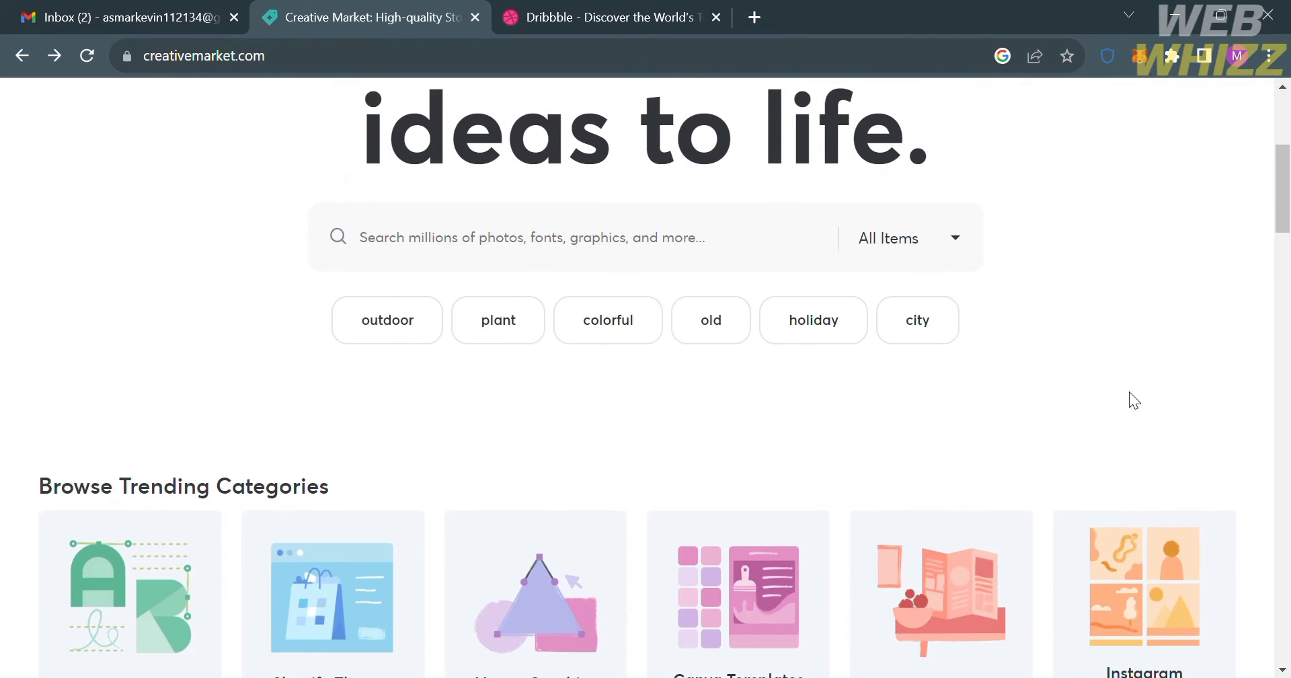
scroll(1129, 400, down, 2)
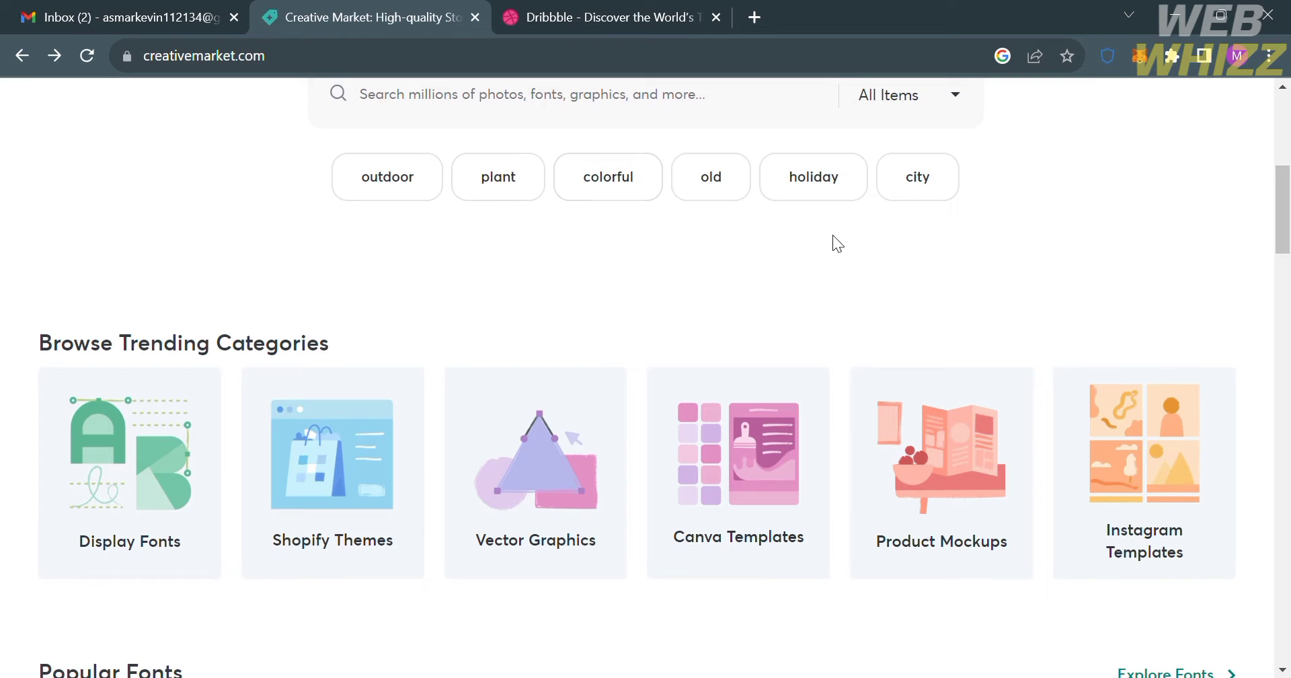
scroll(833, 235, down, 2)
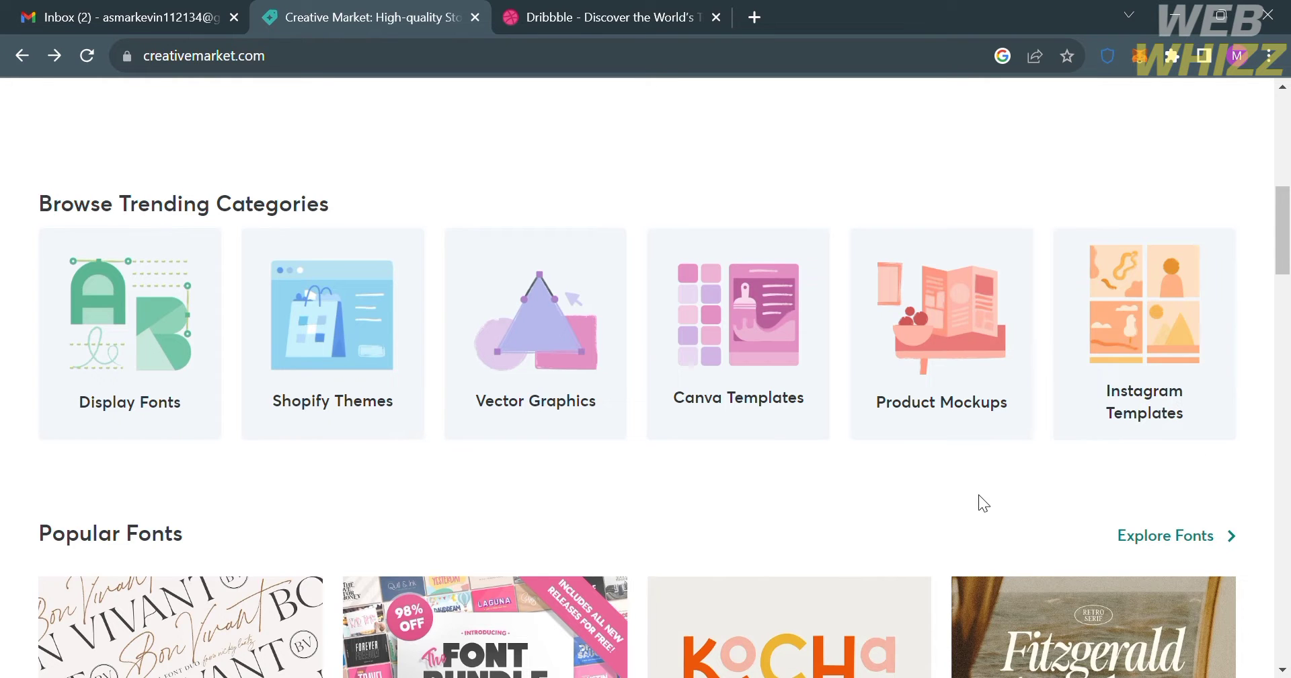
scroll(961, 508, down, 3)
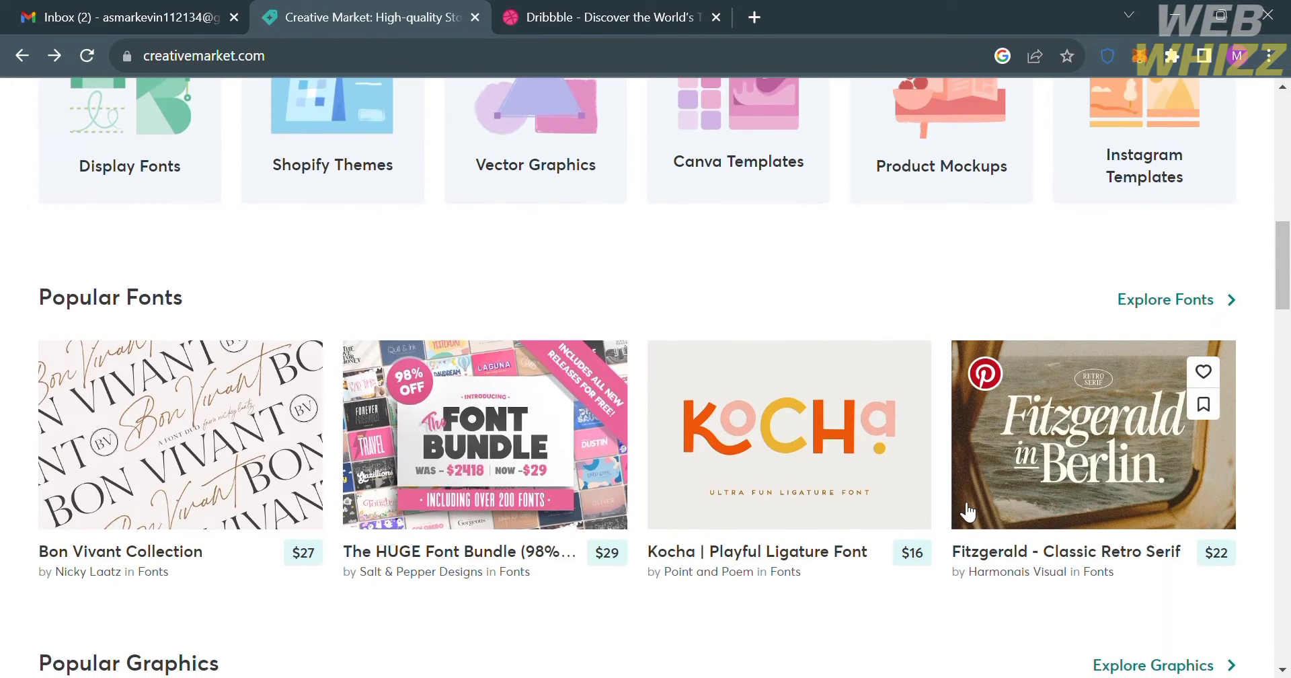
scroll(967, 513, down, 2)
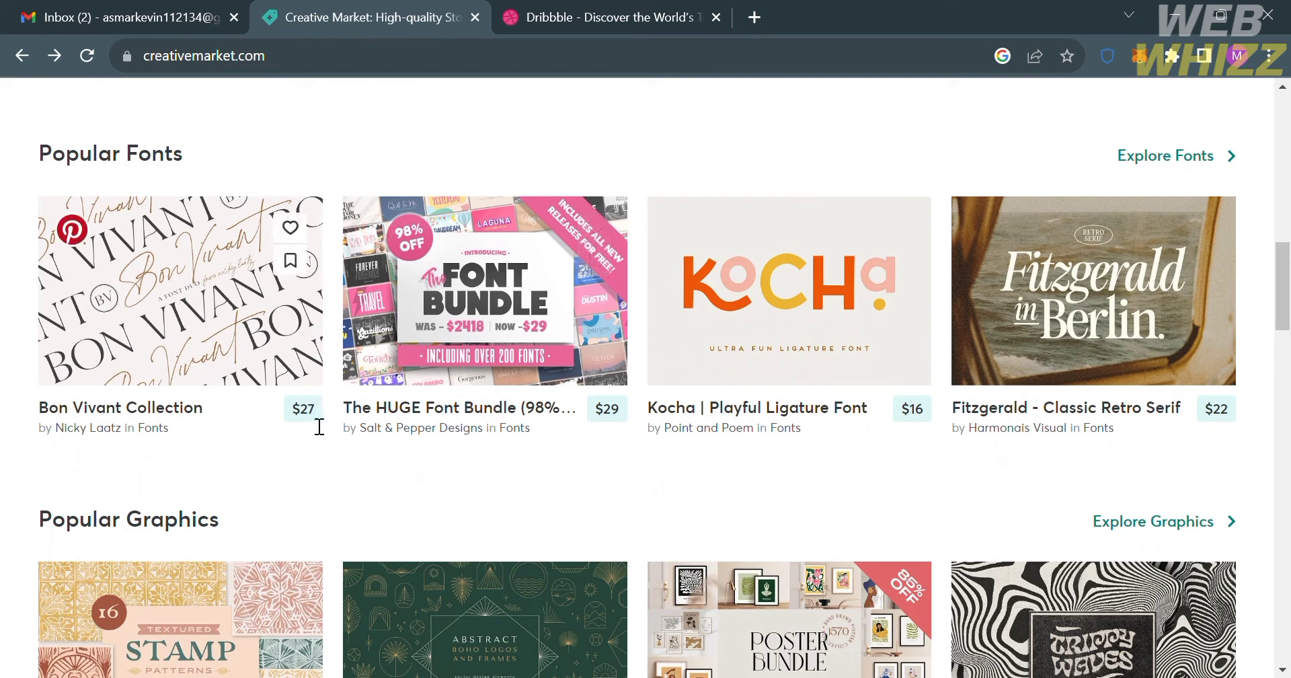
scroll(1092, 382, down, 5)
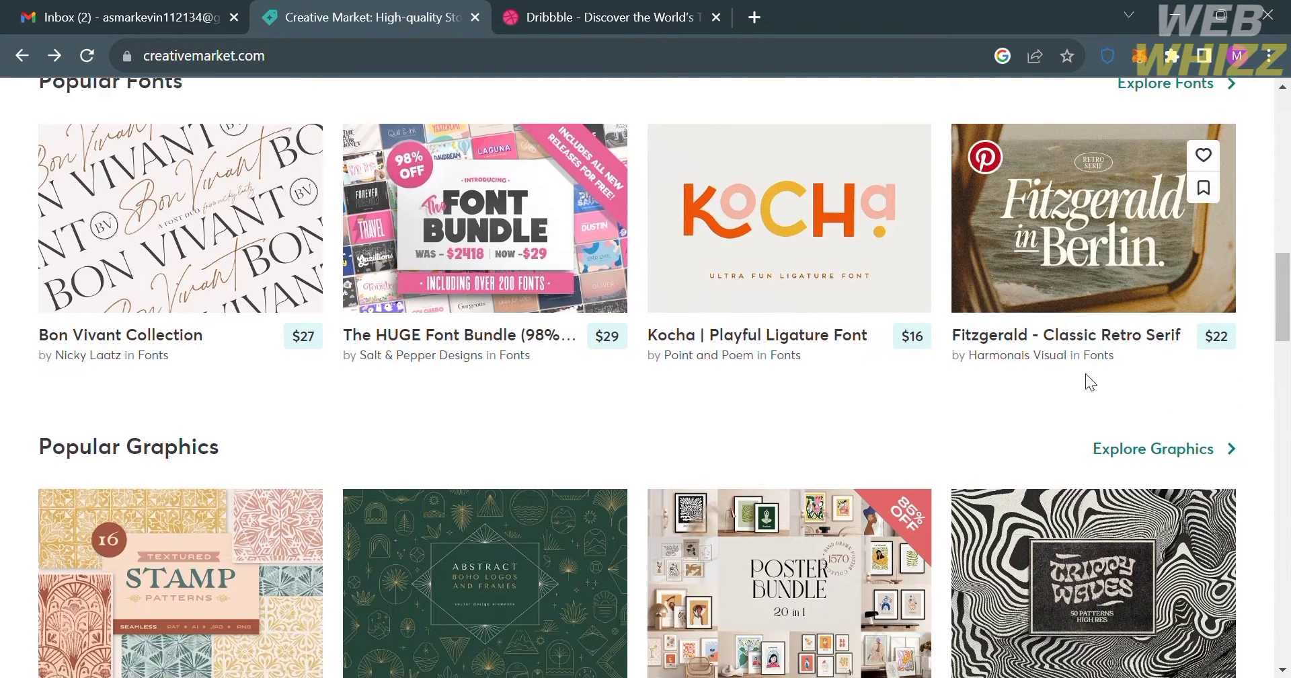
scroll(1093, 382, down, 4)
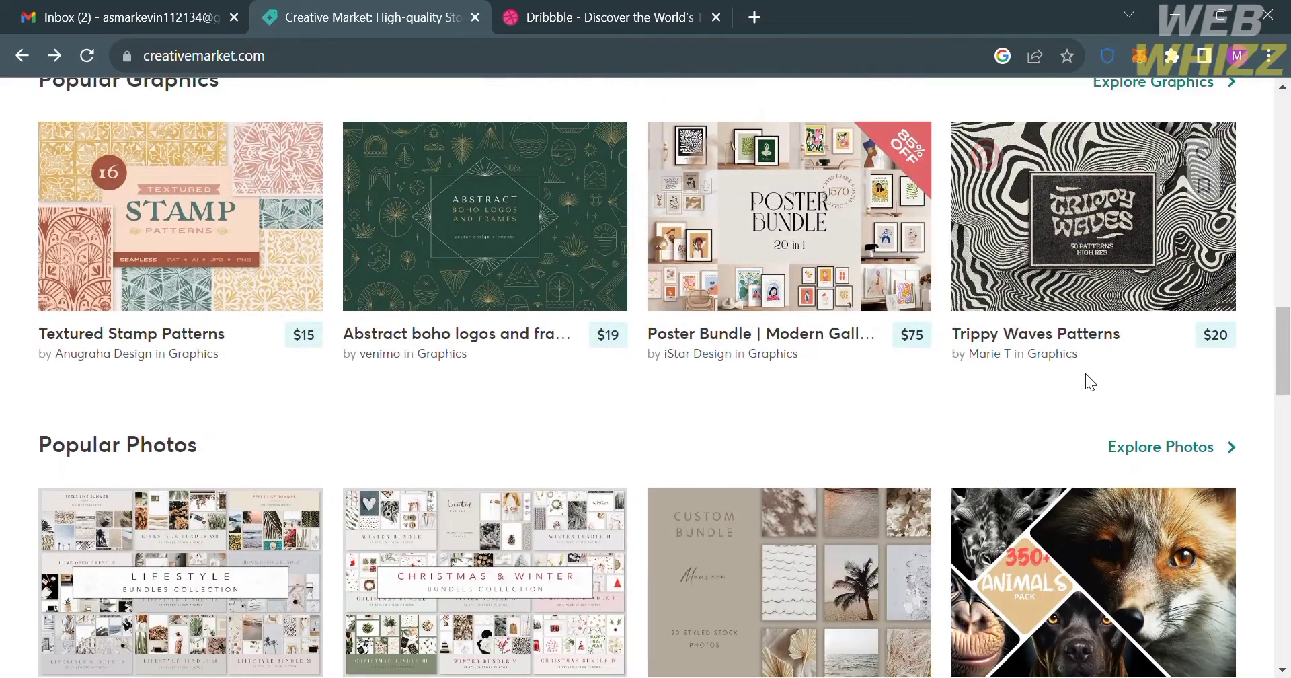
scroll(1093, 382, down, 5)
scroll(1093, 382, down, 2)
scroll(1093, 382, down, 4)
scroll(1093, 382, down, 1)
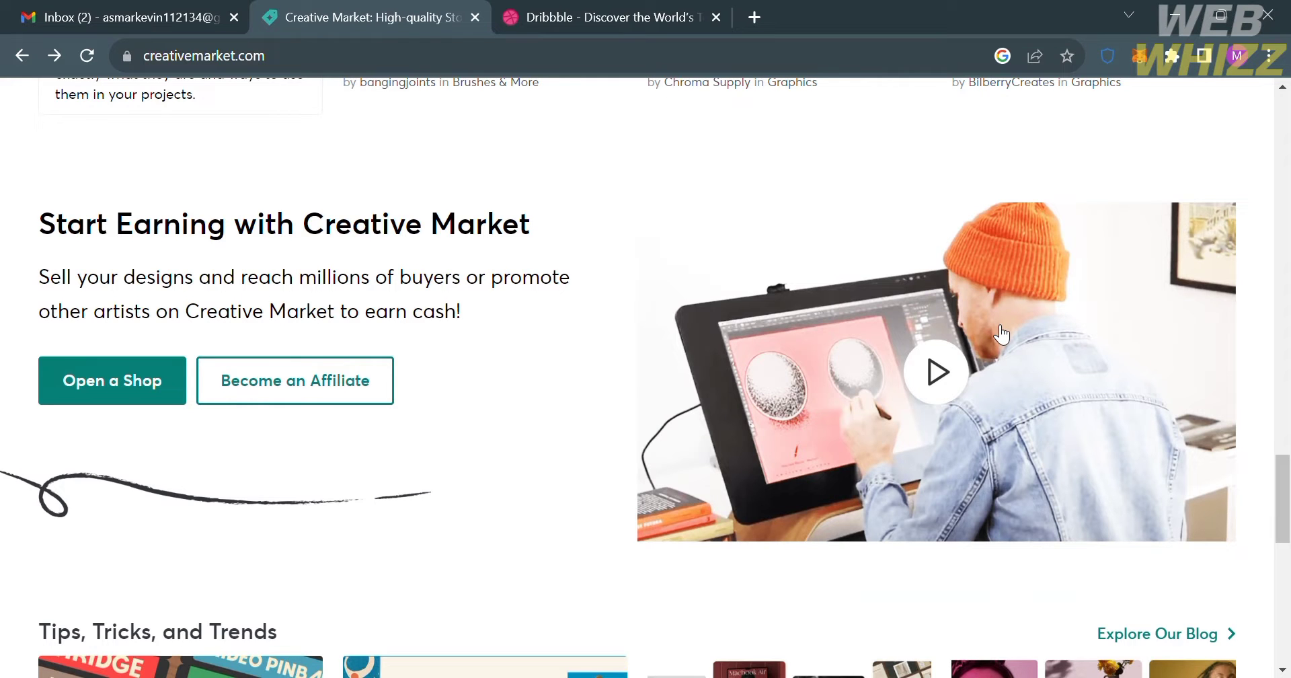
scroll(1001, 334, down, 1)
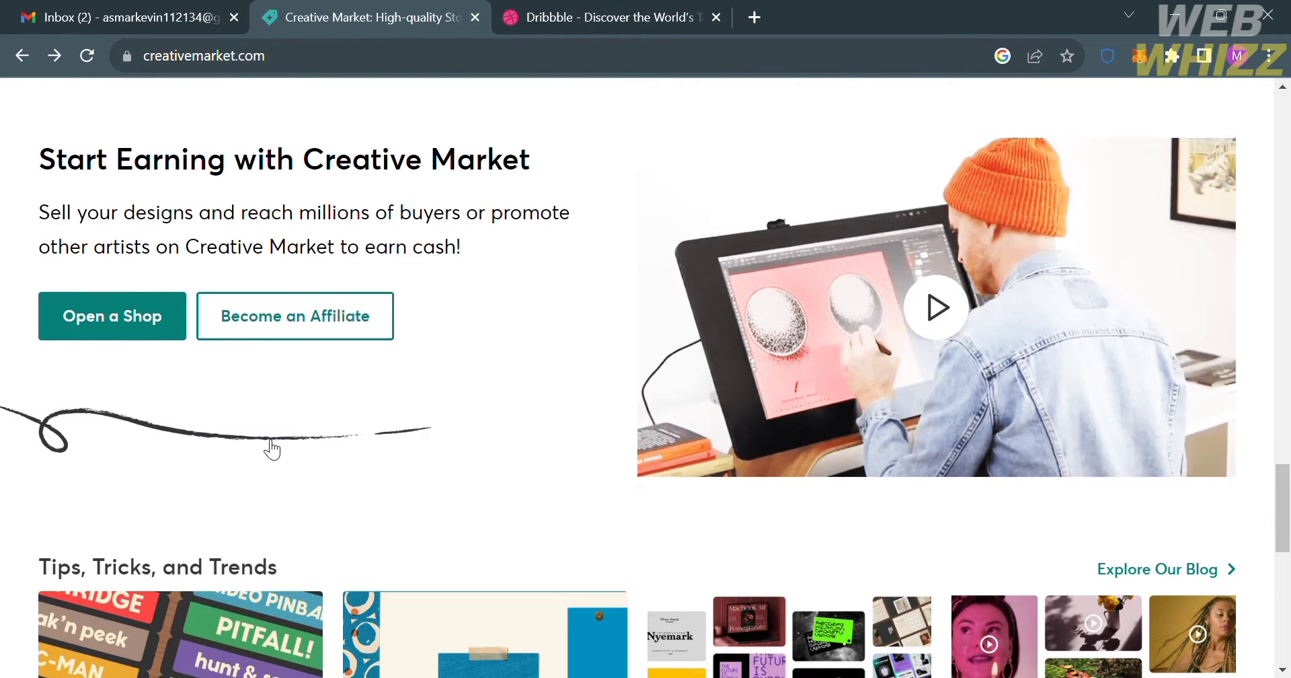
scroll(269, 444, down, 1)
scroll(263, 439, down, 7)
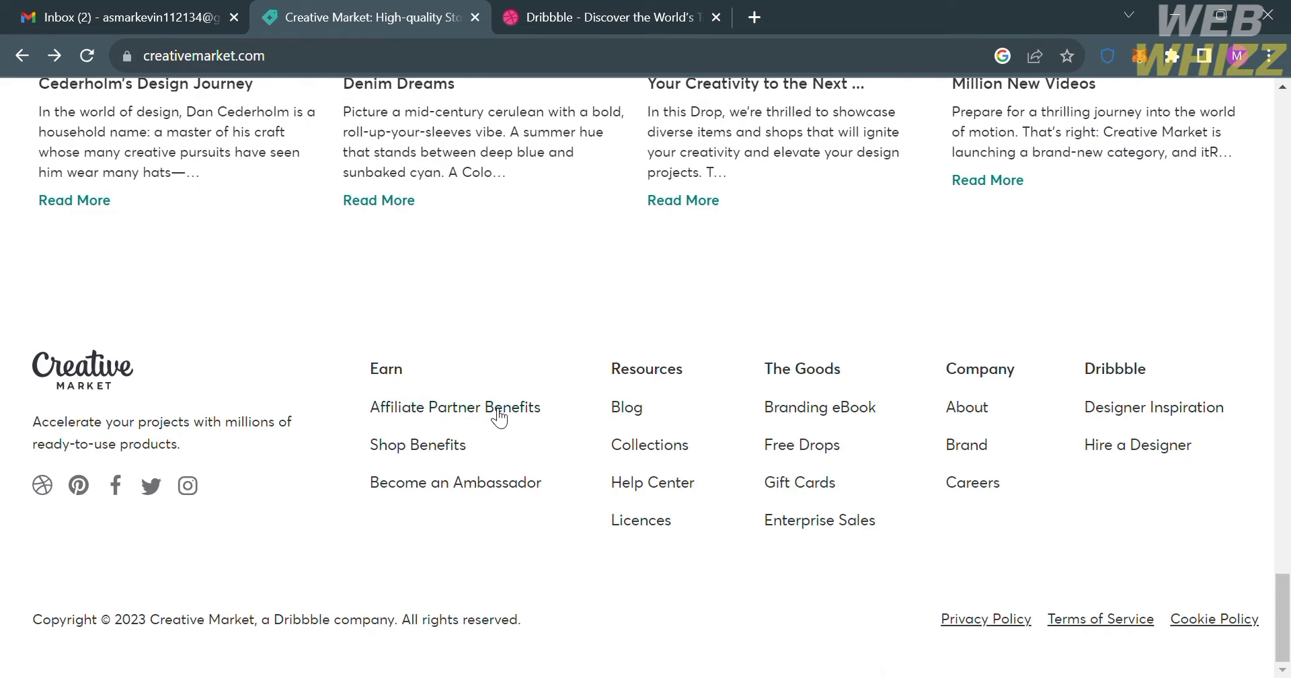
click(491, 408)
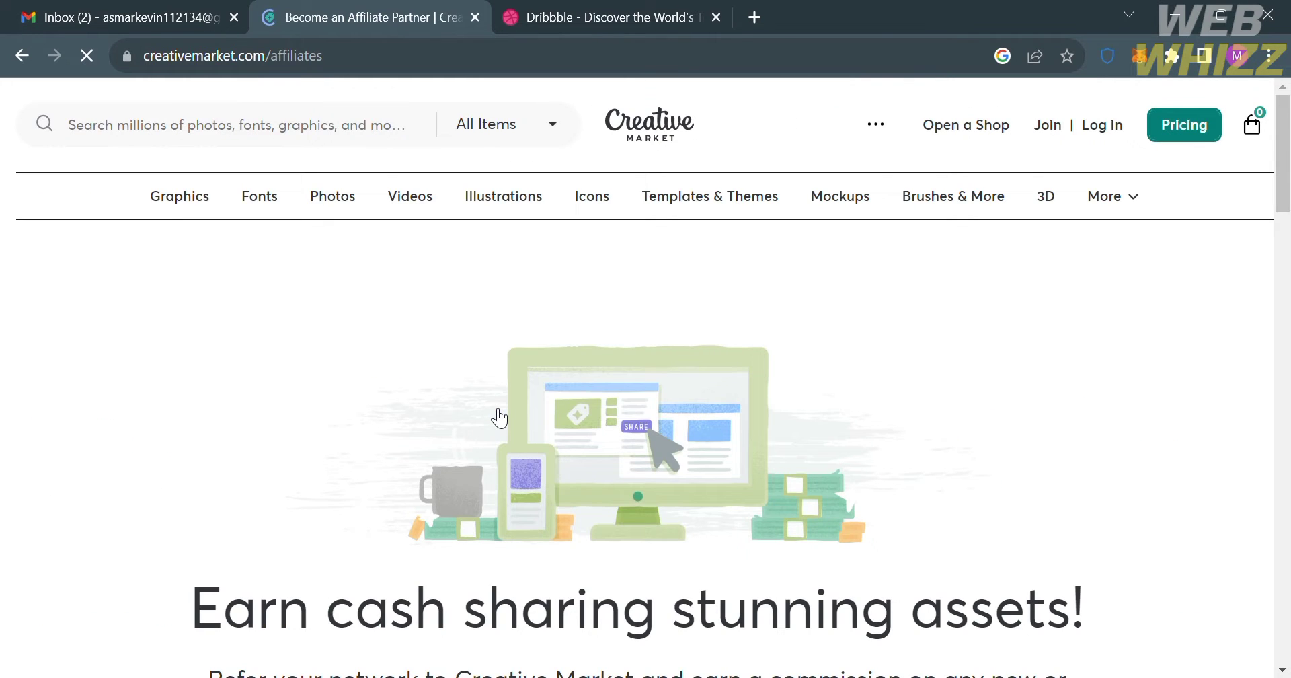
Read the affiliate page's 20%, 10% and 30% commission sections down to its footer
scroll(498, 417, down, 3)
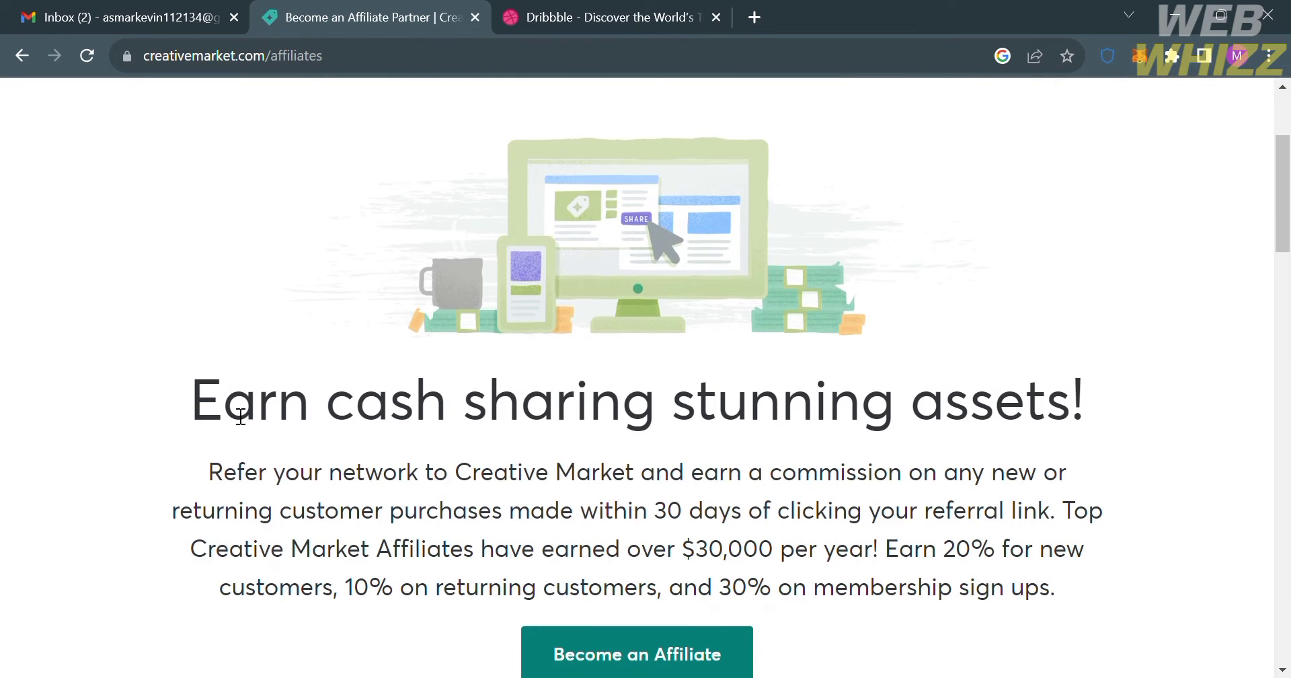
scroll(1079, 489, down, 3)
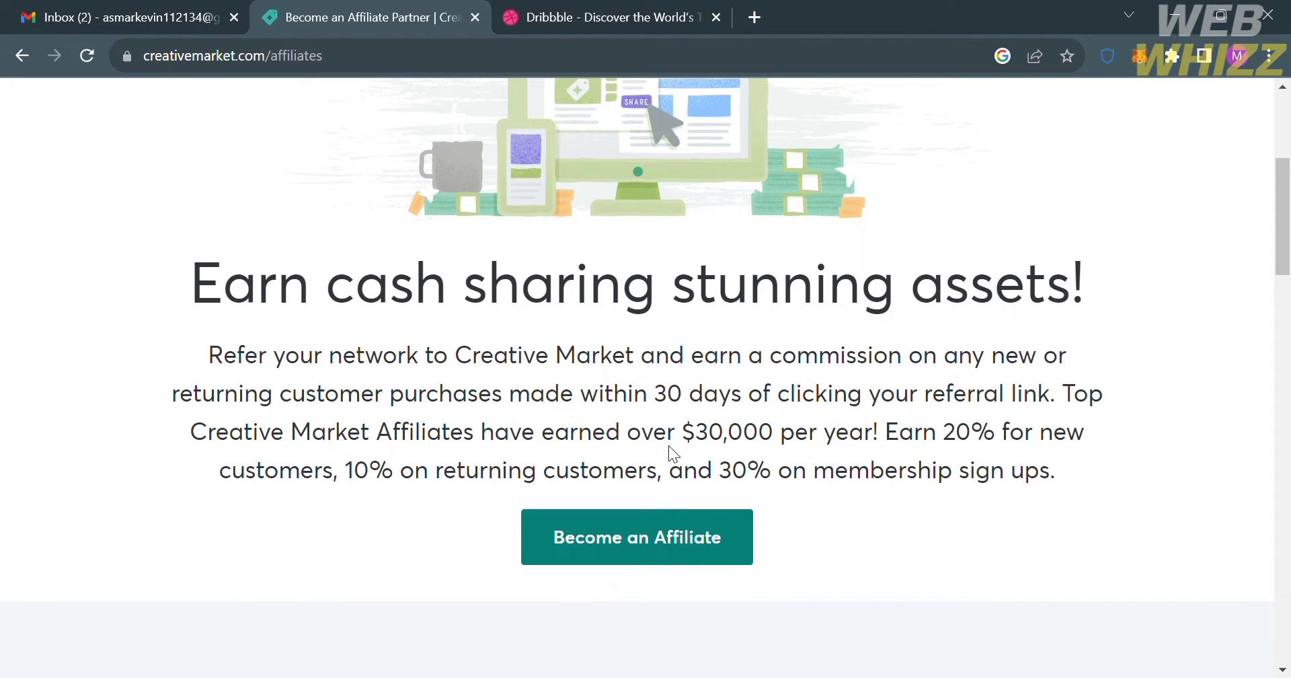
scroll(381, 528, down, 3)
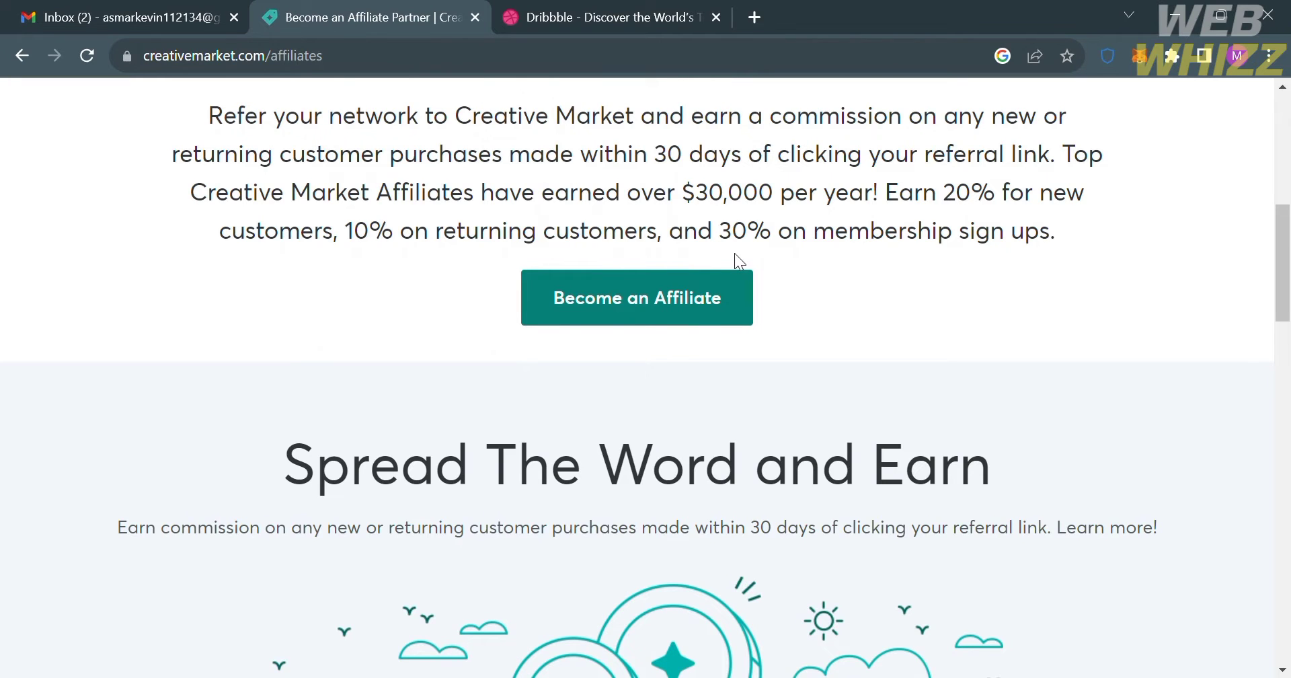
scroll(734, 255, down, 4)
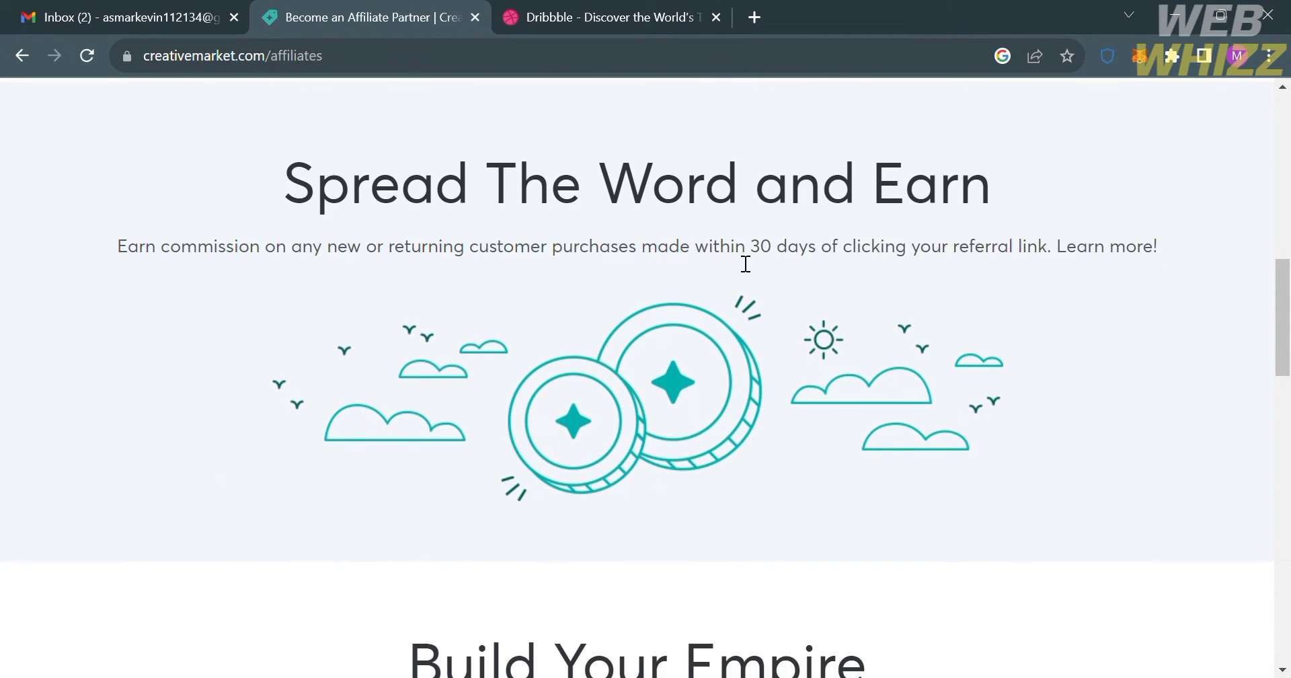
scroll(114, 366, down, 5)
scroll(115, 367, down, 4)
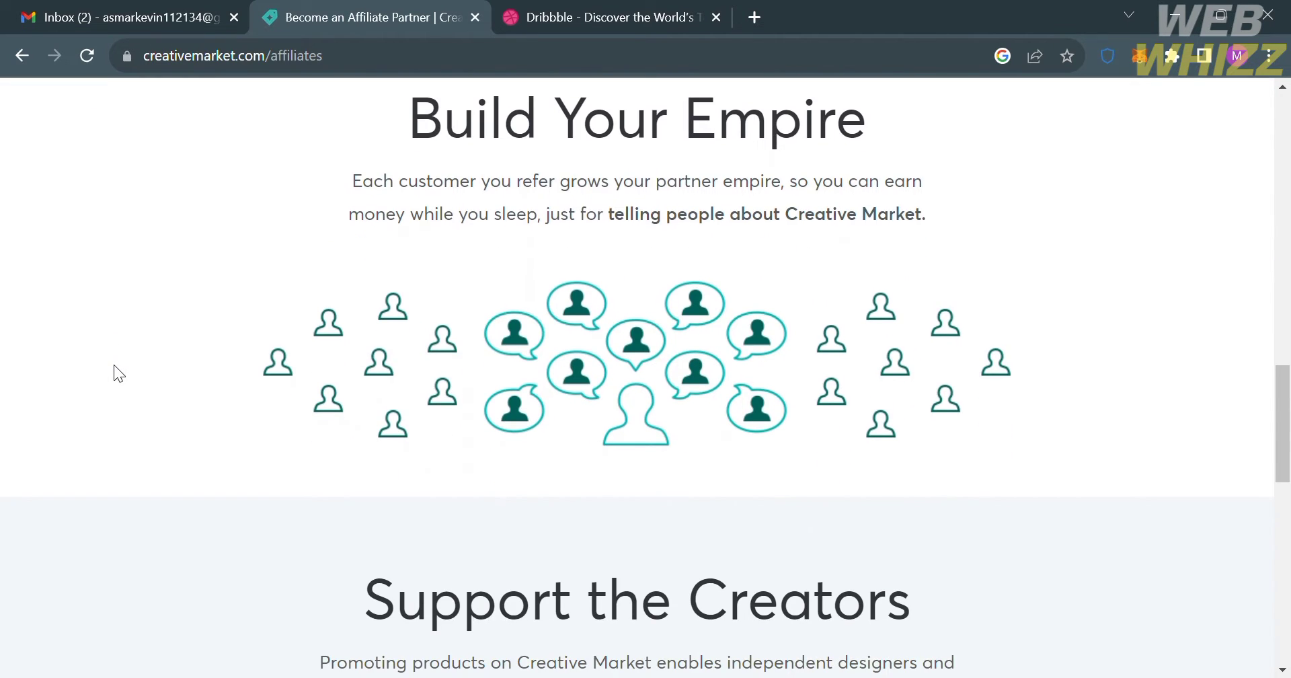
scroll(944, 239, down, 5)
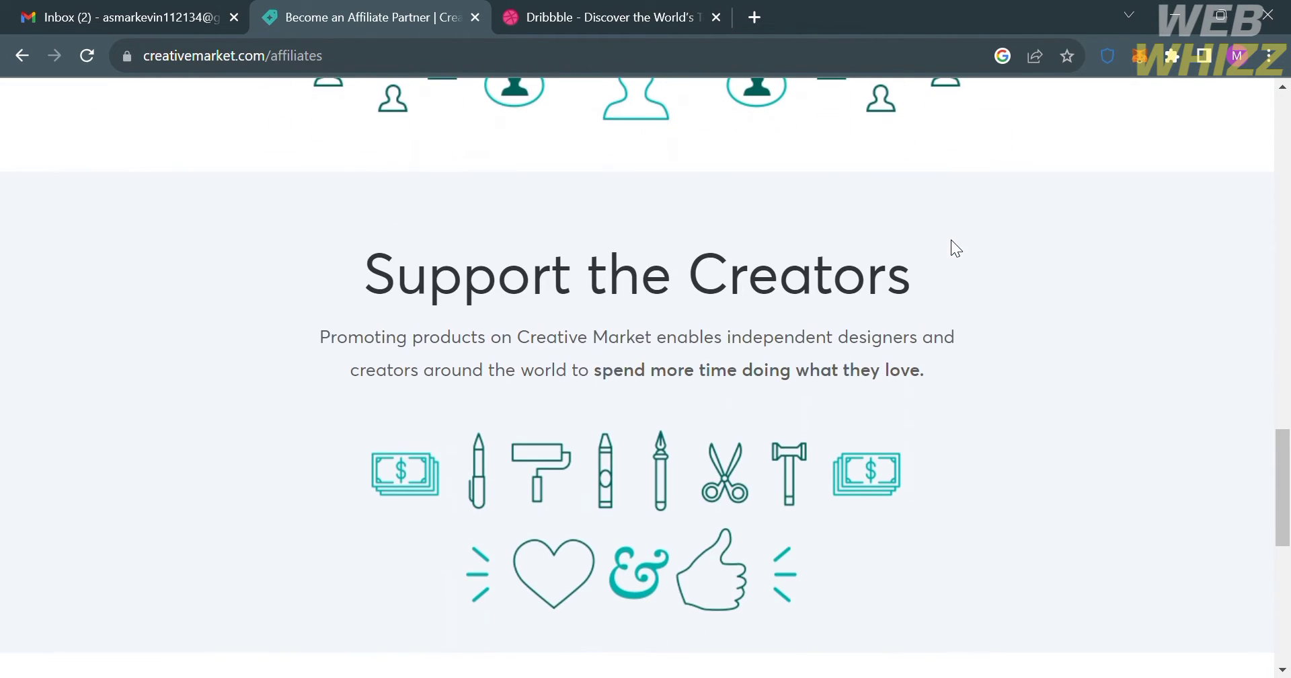
scroll(1002, 412, down, 8)
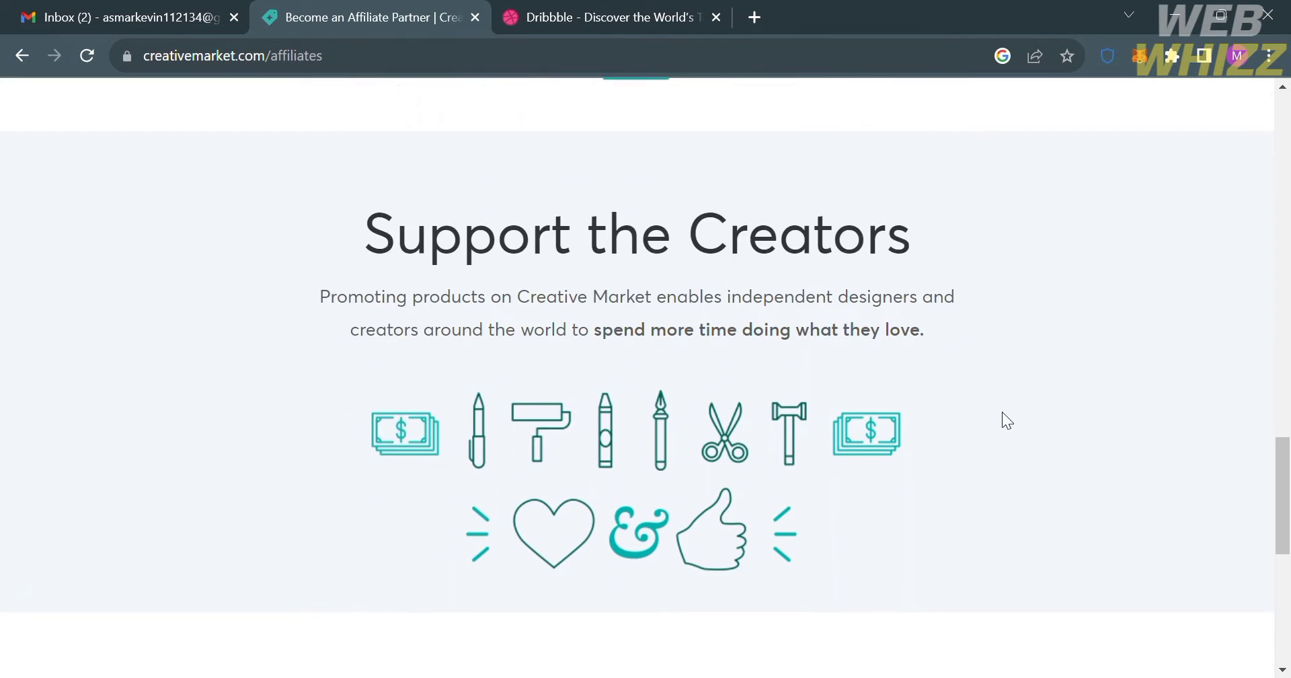
scroll(1002, 412, down, 2)
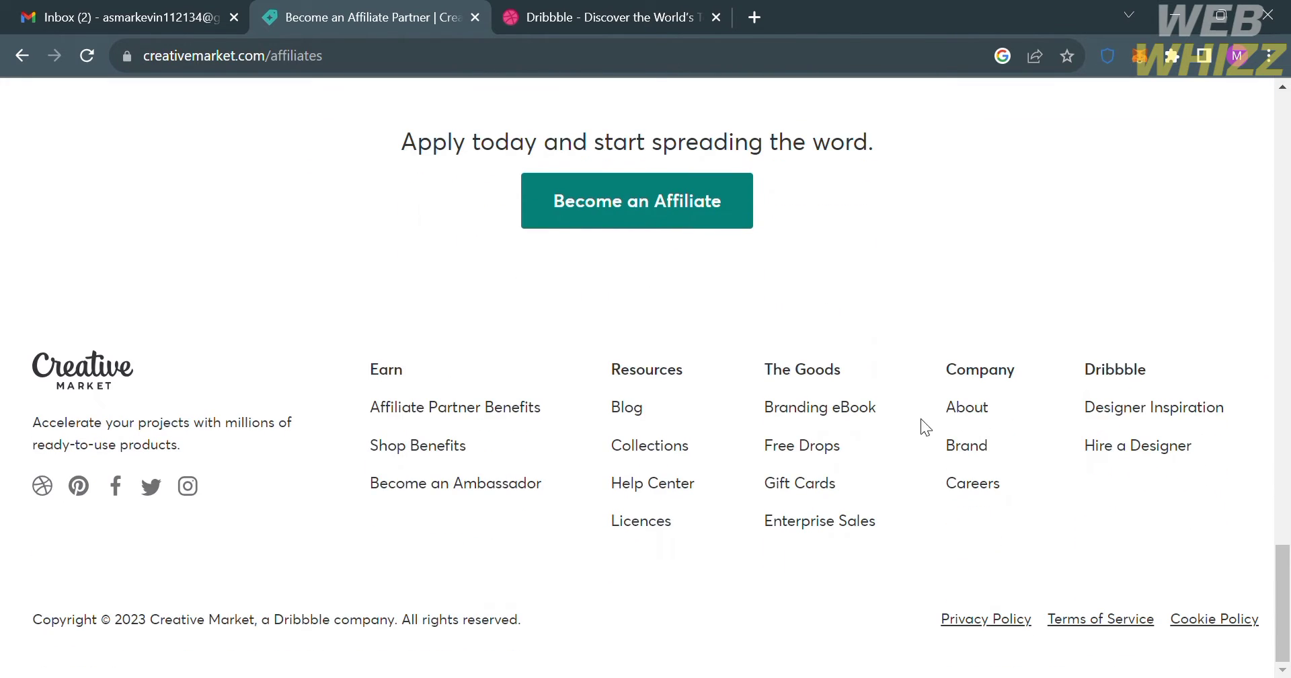
Go to the creativemarket.com/sell page and read through its seller benefits
click(426, 449)
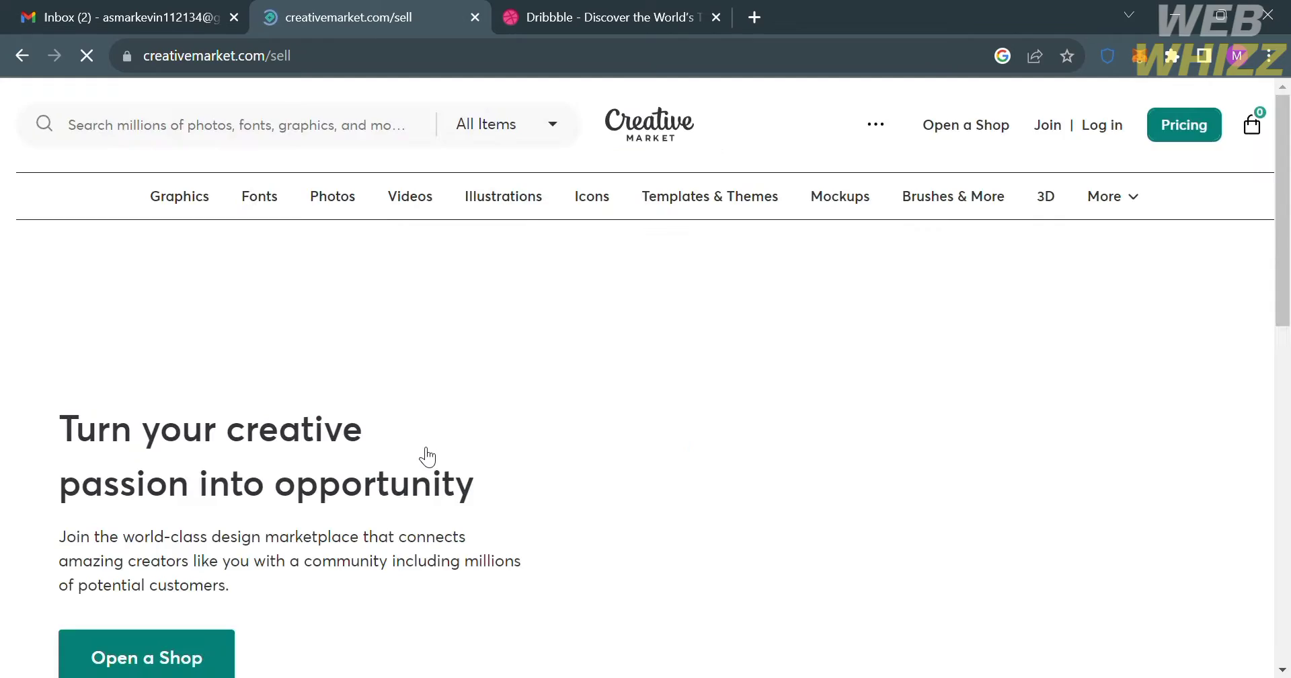
scroll(426, 456, down, 3)
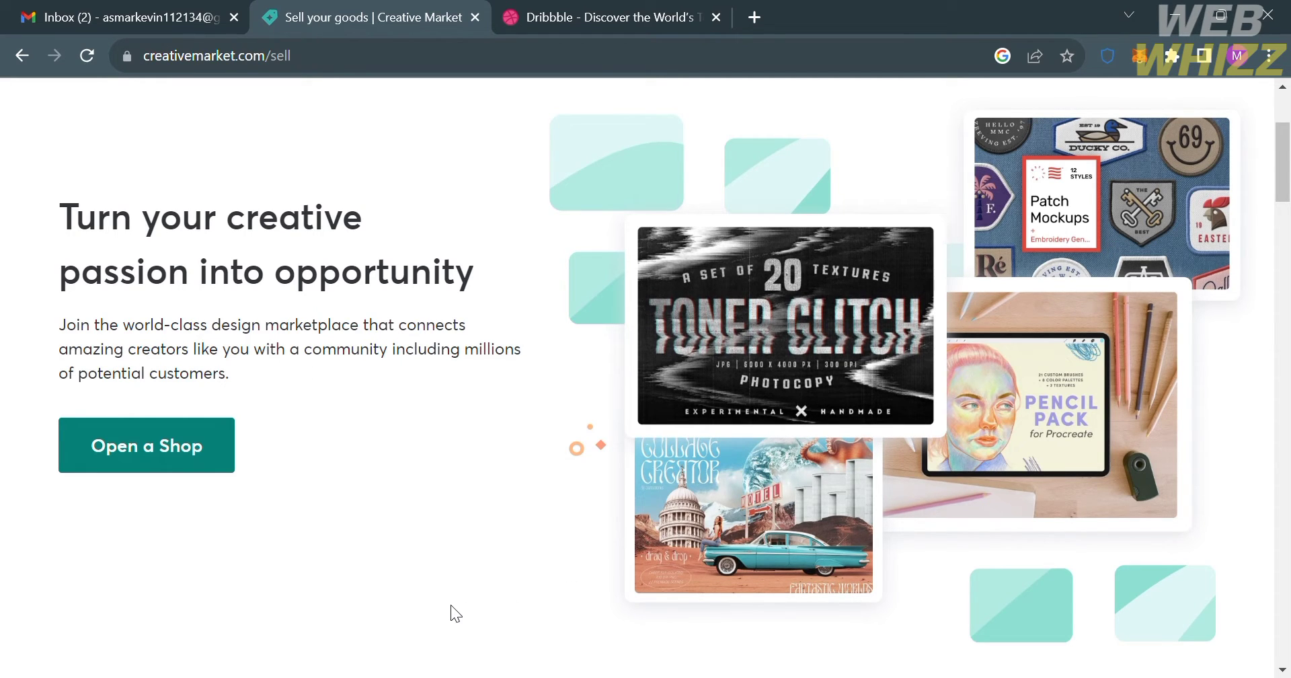
scroll(451, 604, down, 6)
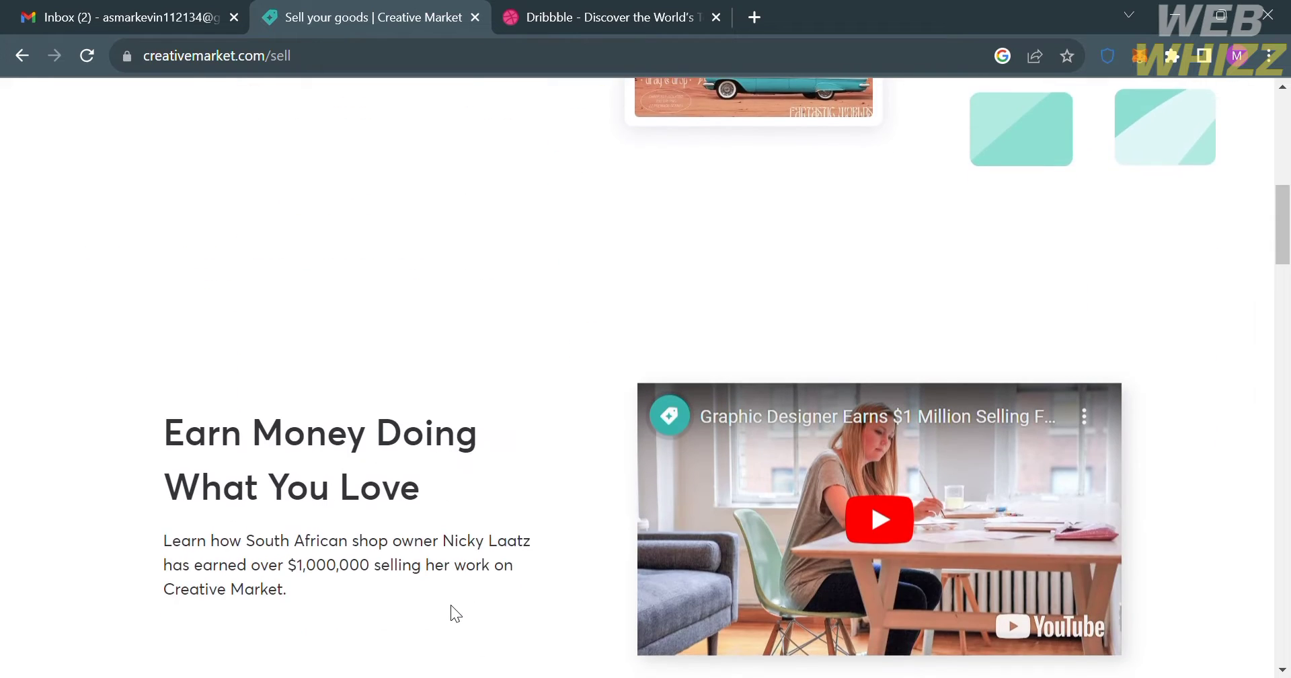
scroll(451, 604, down, 3)
scroll(450, 604, down, 7)
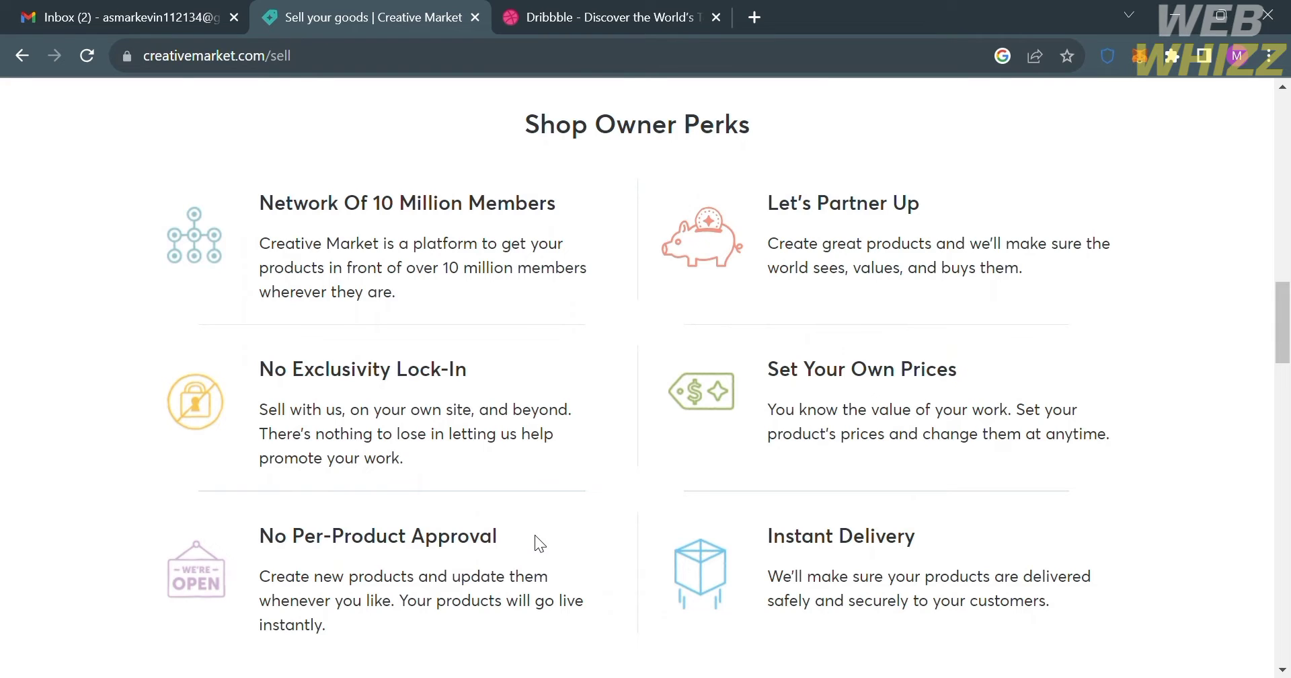
scroll(862, 586, down, 7)
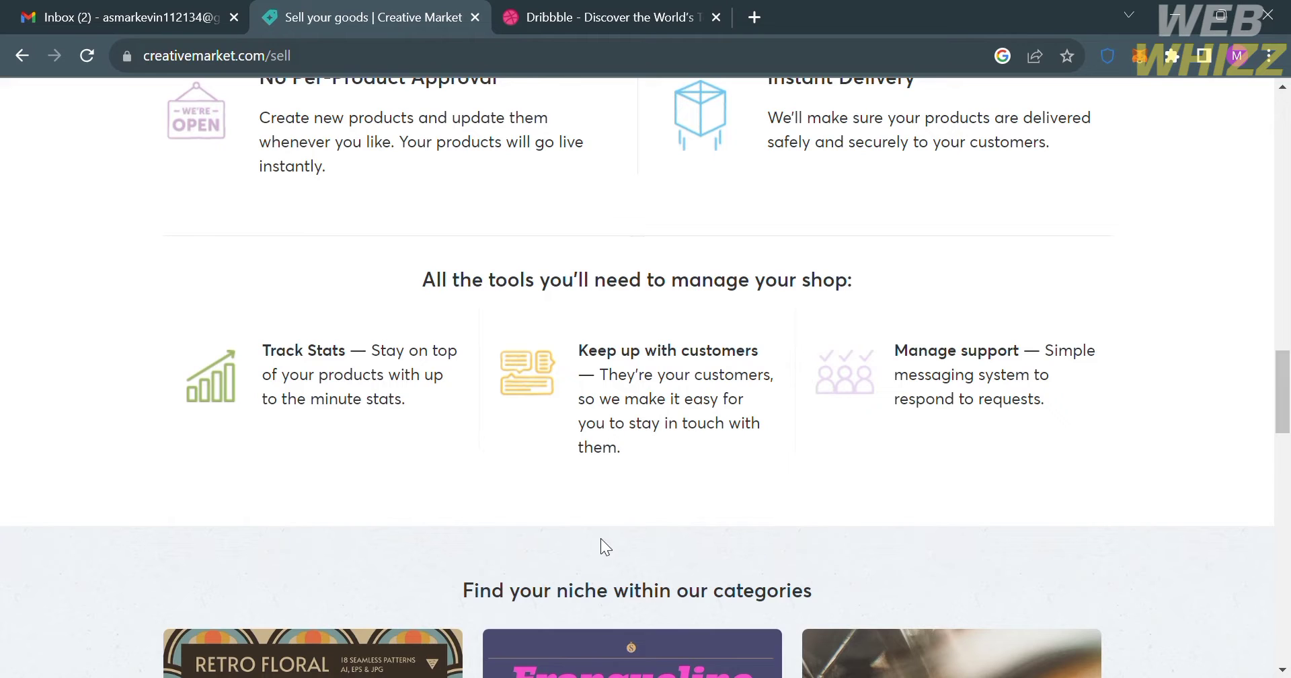
scroll(966, 474, down, 1)
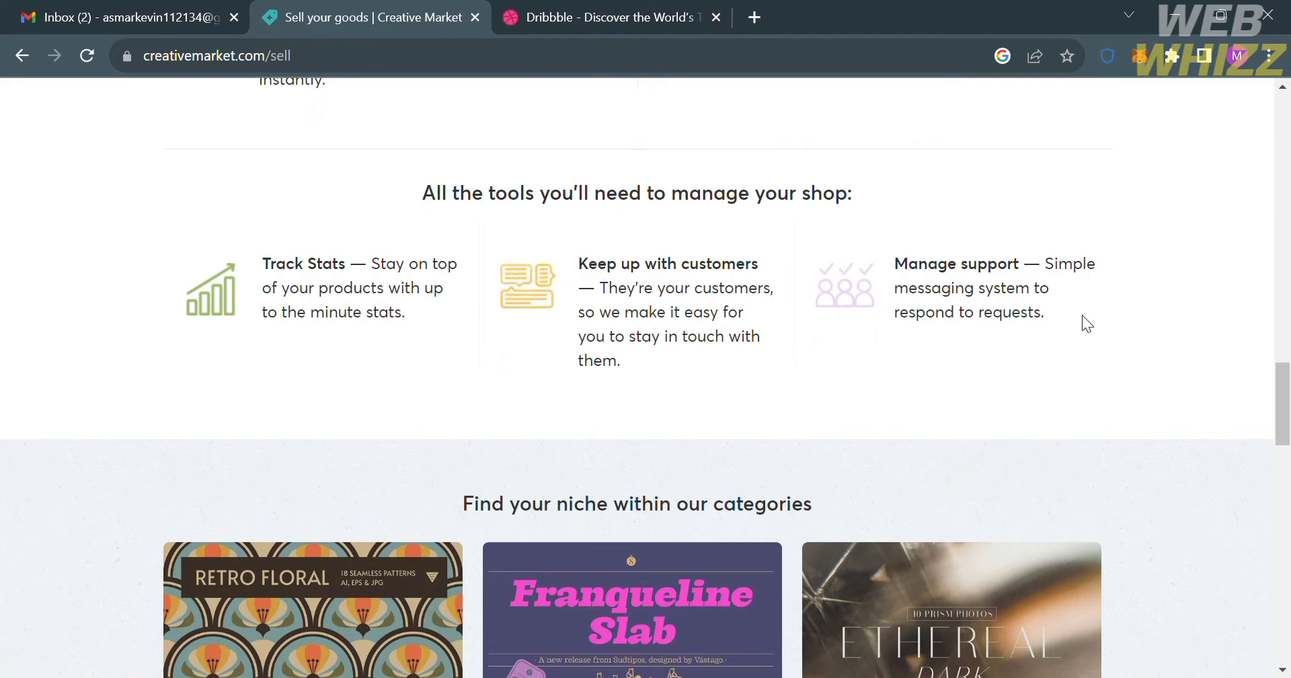
scroll(1083, 315, down, 1)
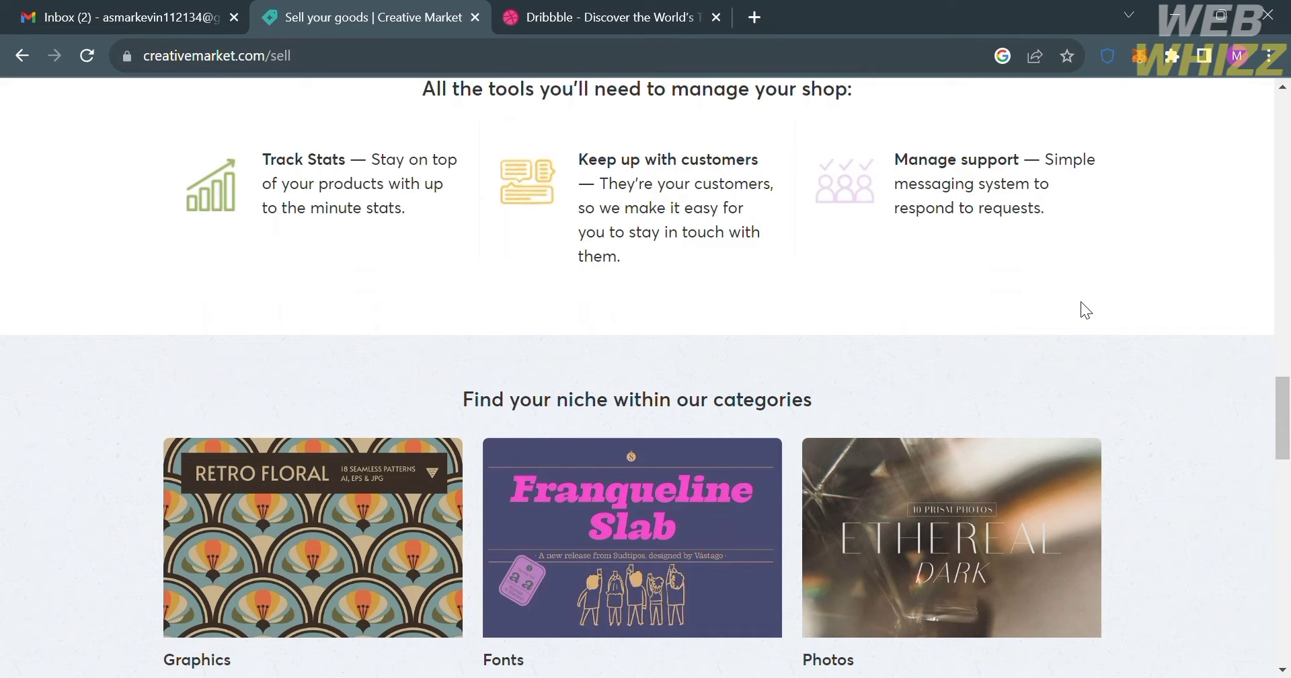
At the end of the selling page, launch Open a Shop in a new tab
scroll(1079, 302, down, 3)
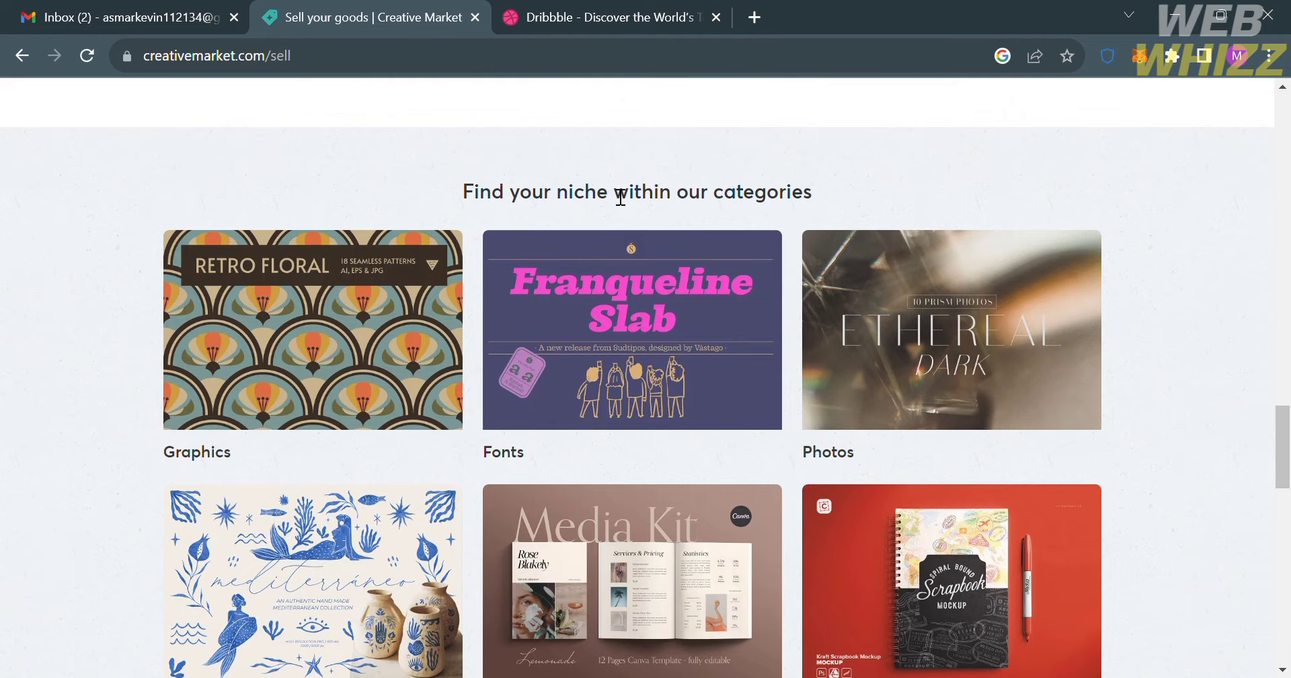
scroll(401, 521, down, 4)
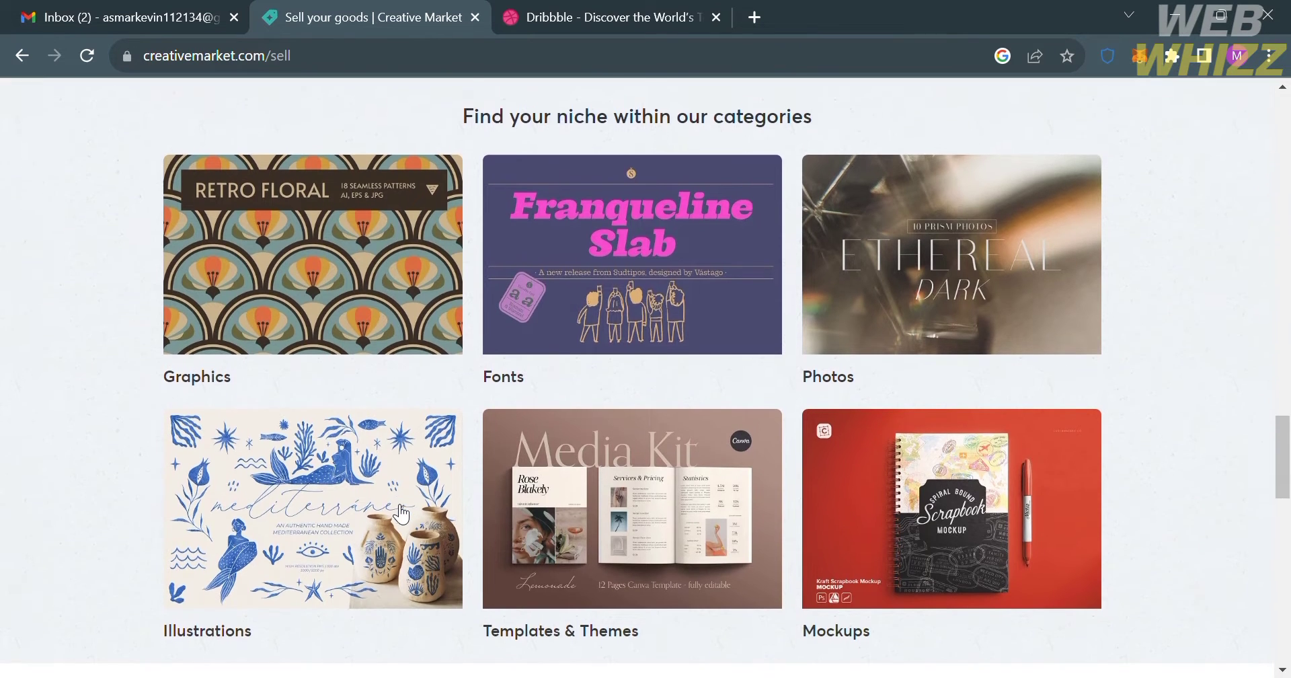
scroll(397, 511, down, 8)
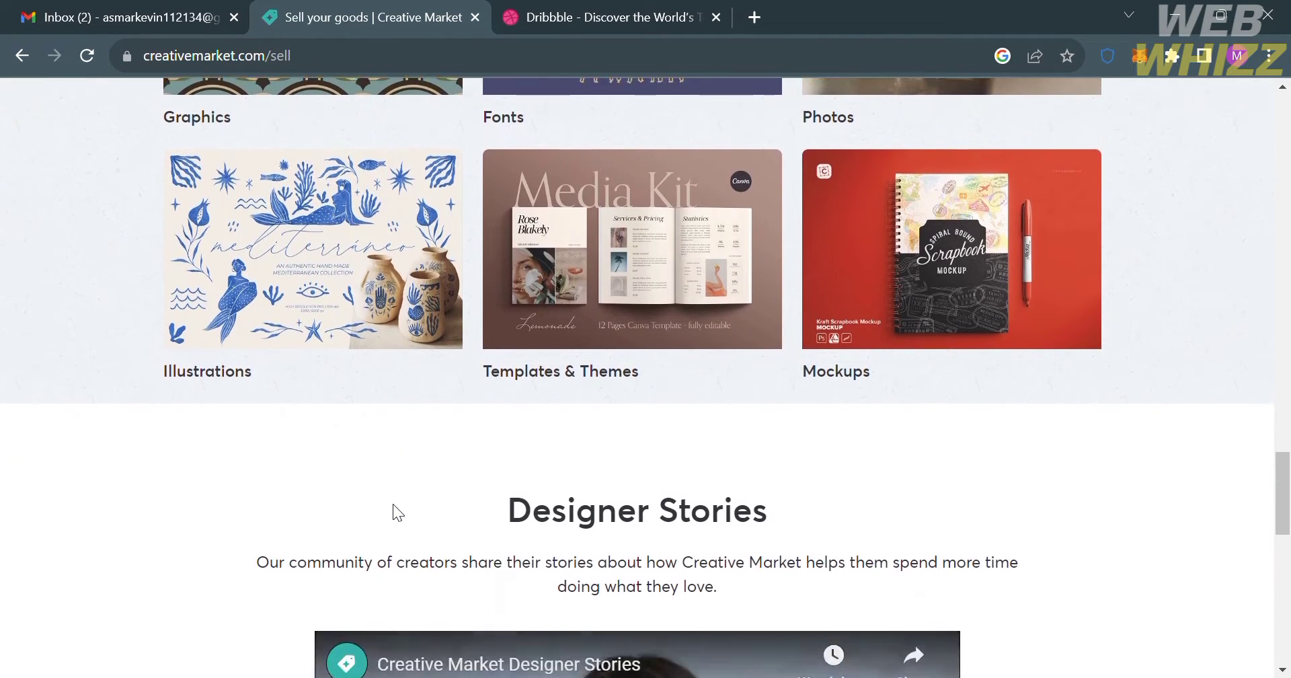
scroll(398, 512, down, 6)
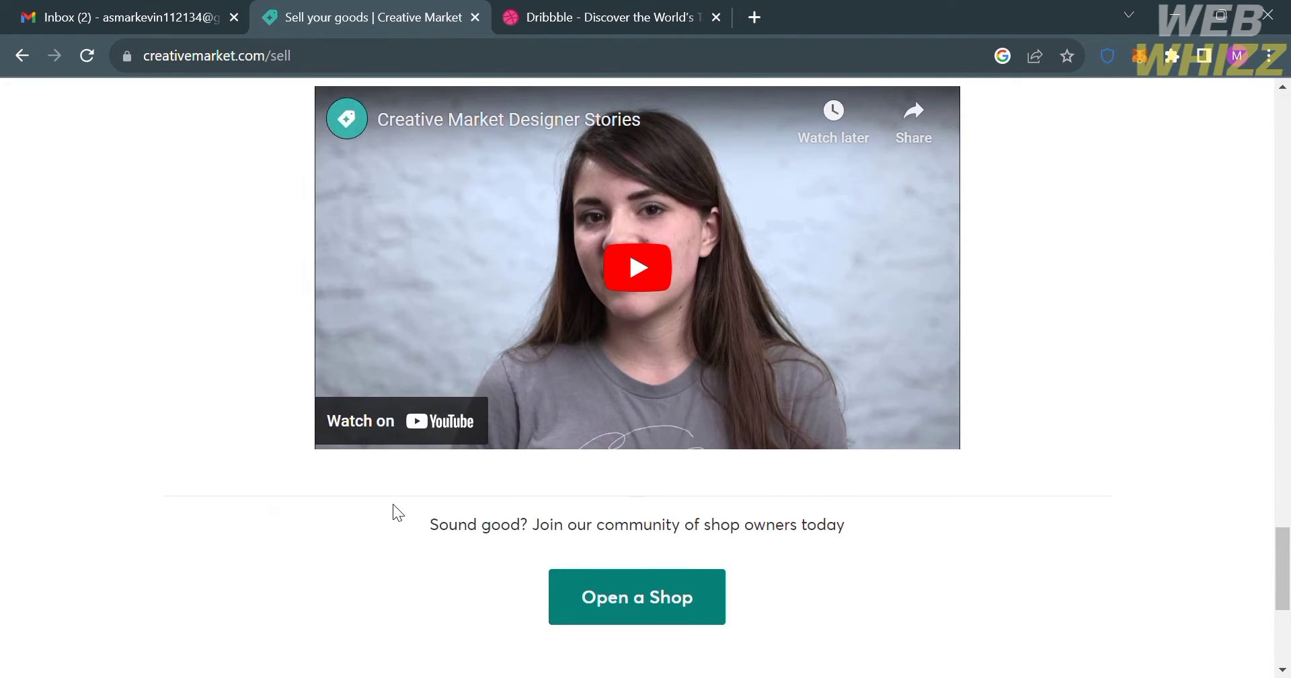
scroll(401, 513, up, 3)
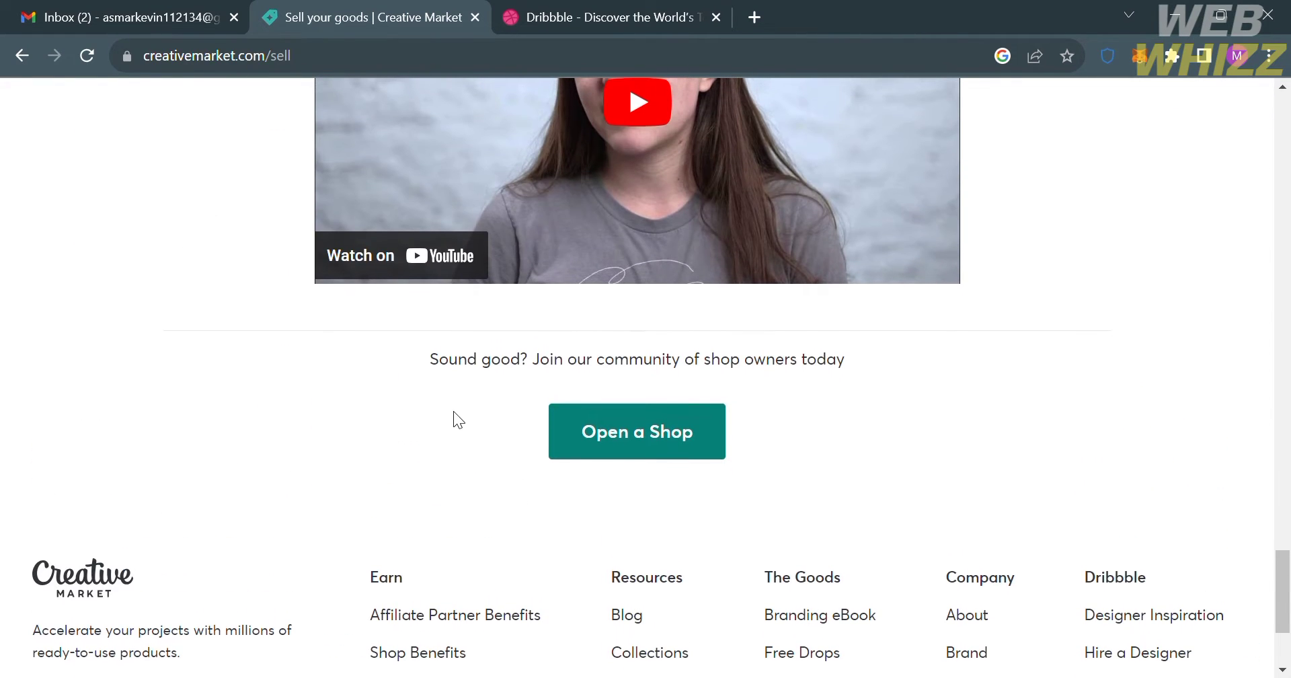
click(615, 452)
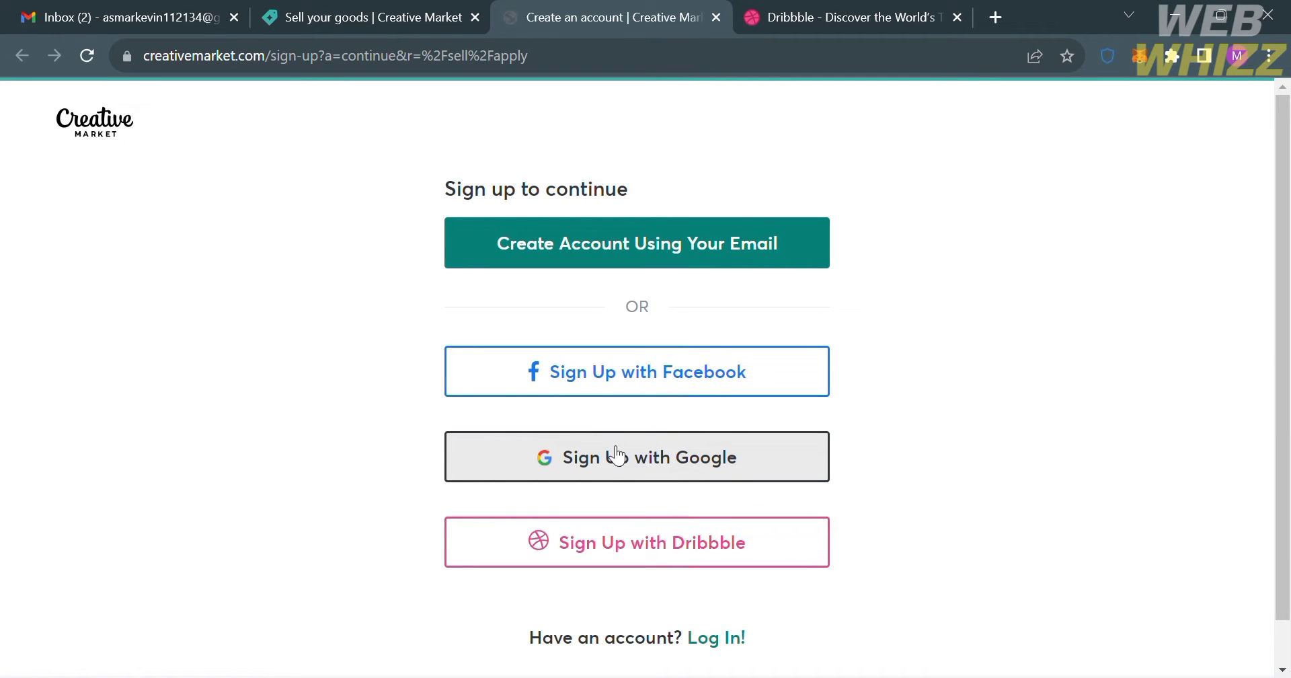
Choose email sign-up, look over the form, then return to the Creative Market homepage
click(681, 262)
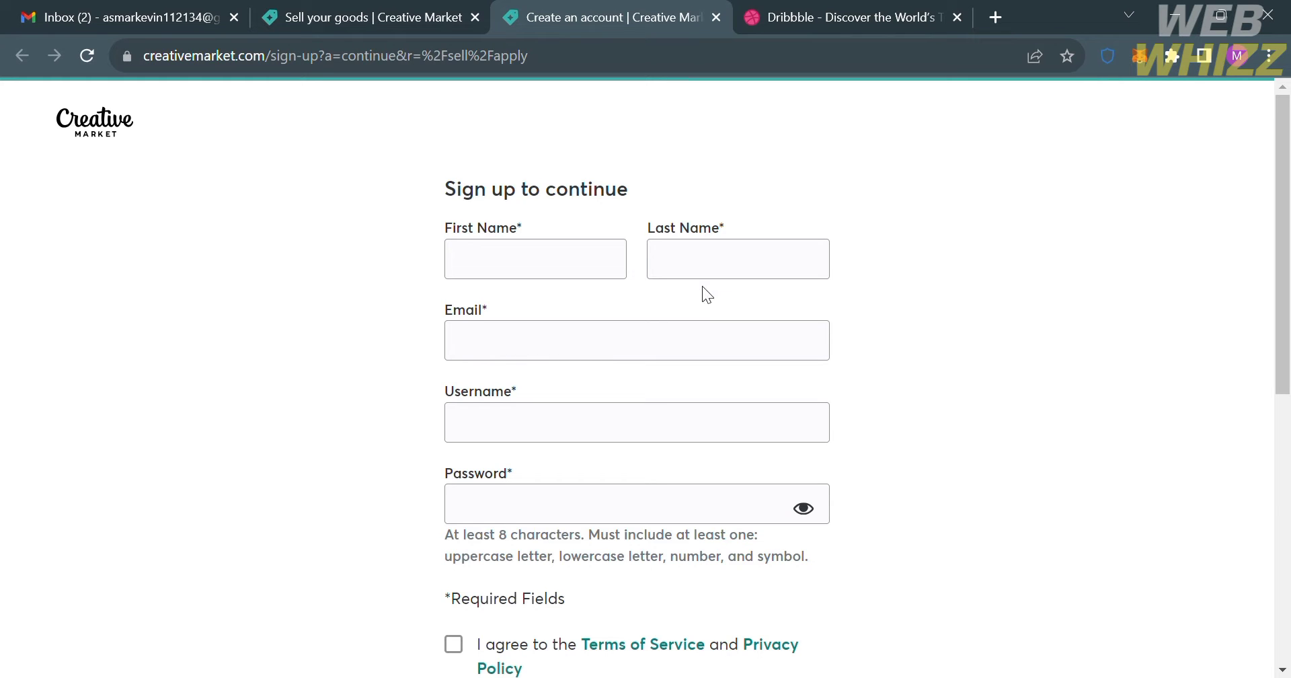
scroll(719, 452, down, 3)
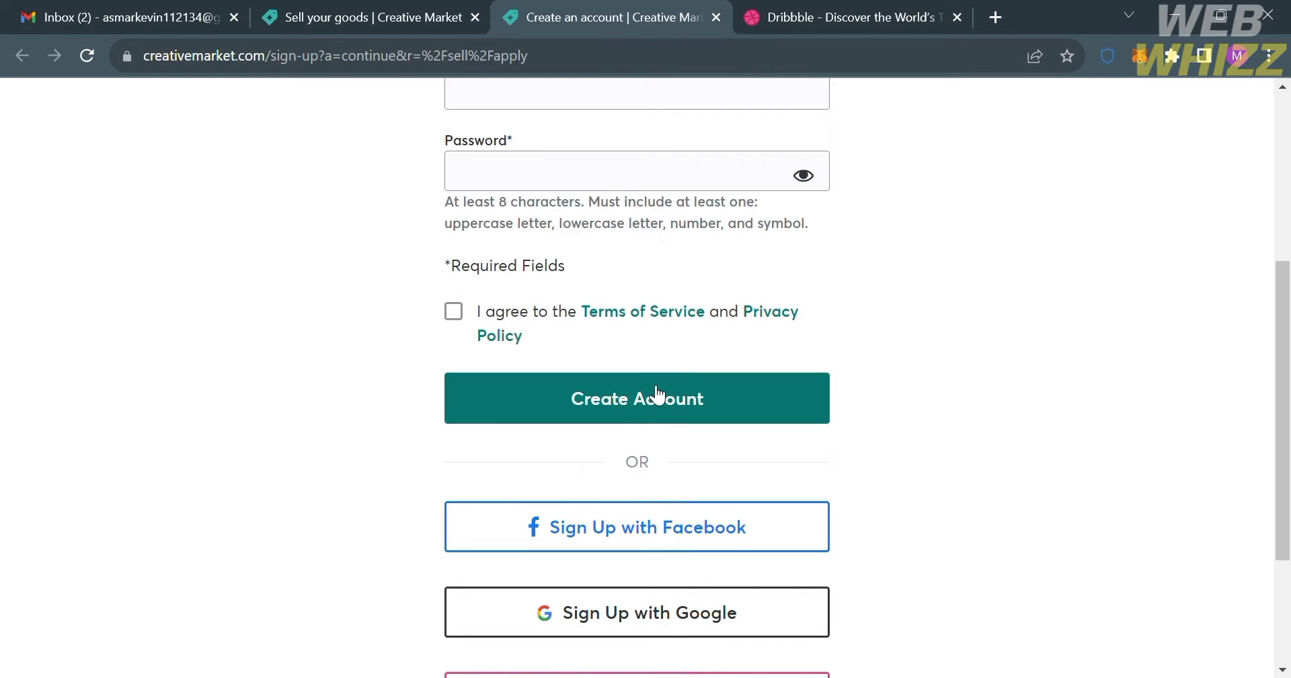
click(658, 396)
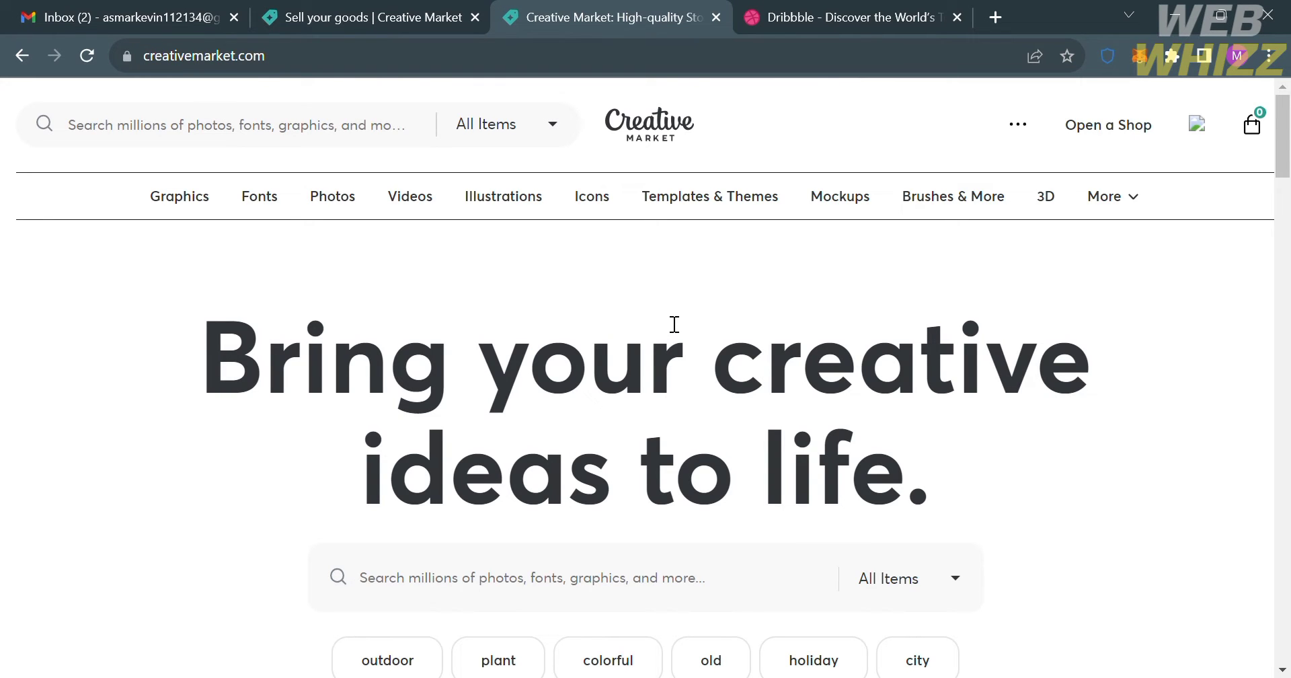
Go from the header's Open a Shop to /sell and start the Shop Owner Application
scroll(674, 324, down, 7)
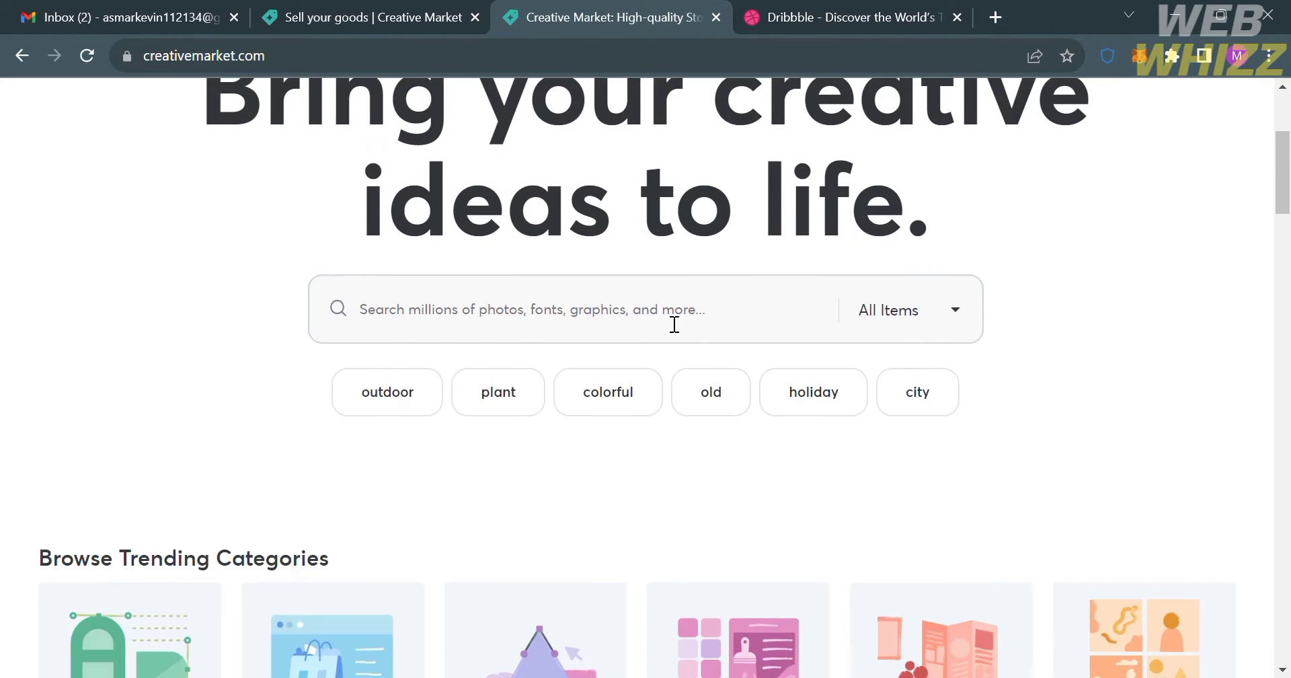
scroll(663, 315, up, 7)
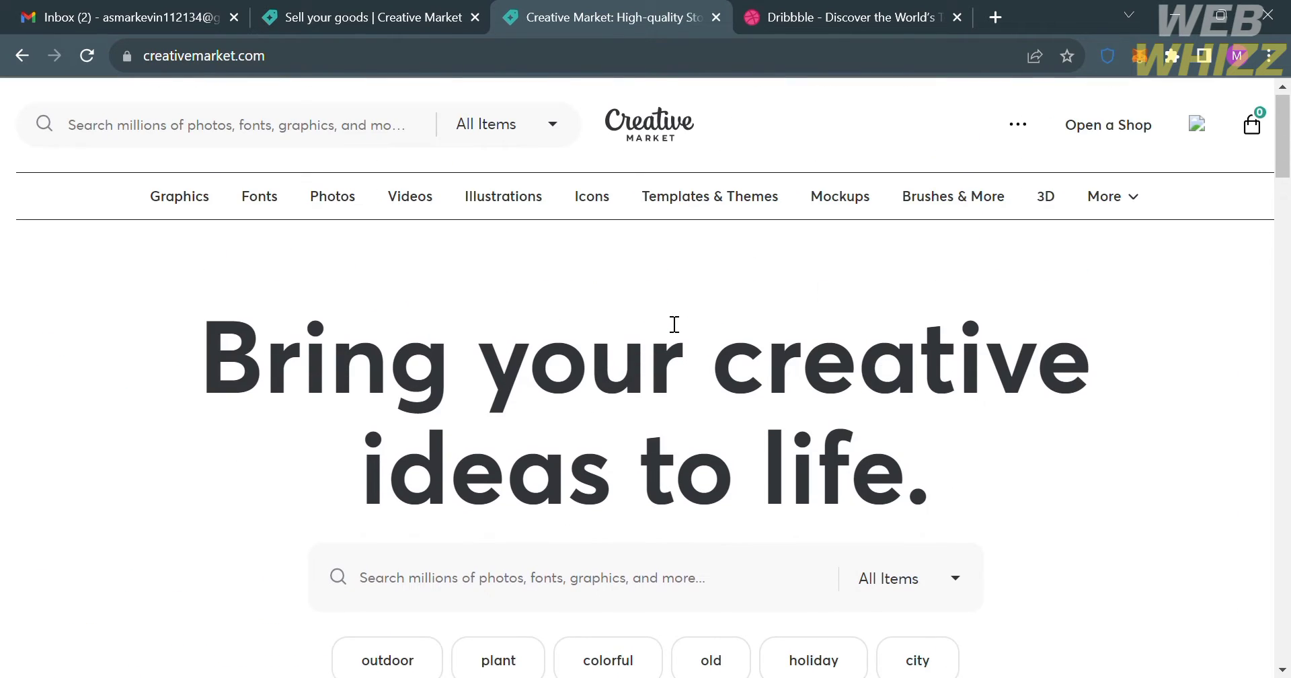
click(1128, 128)
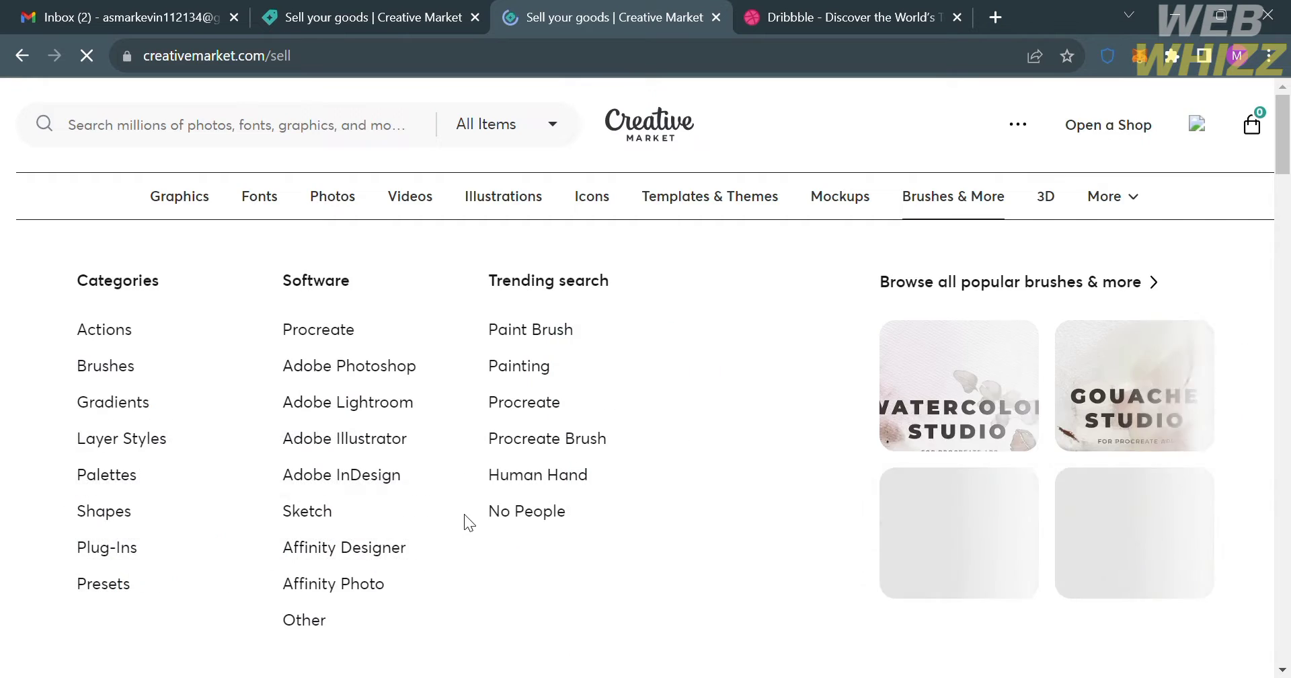
scroll(464, 514, down, 5)
scroll(464, 514, up, 5)
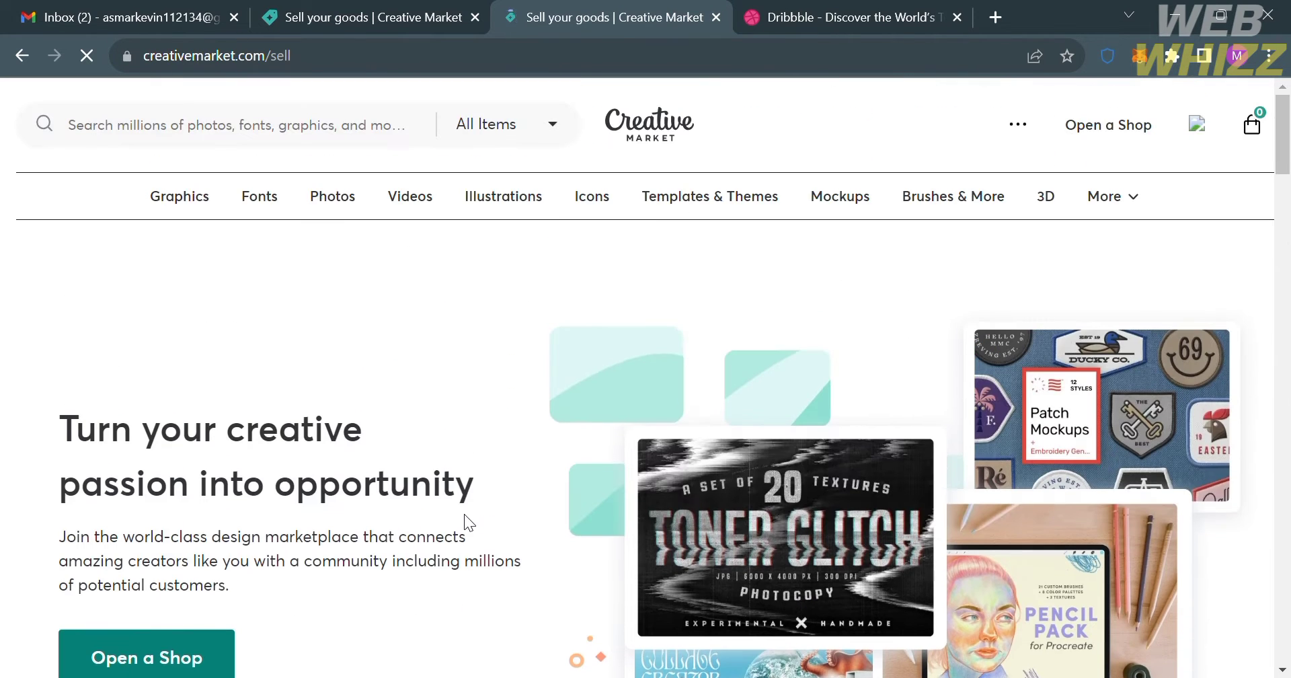
click(148, 646)
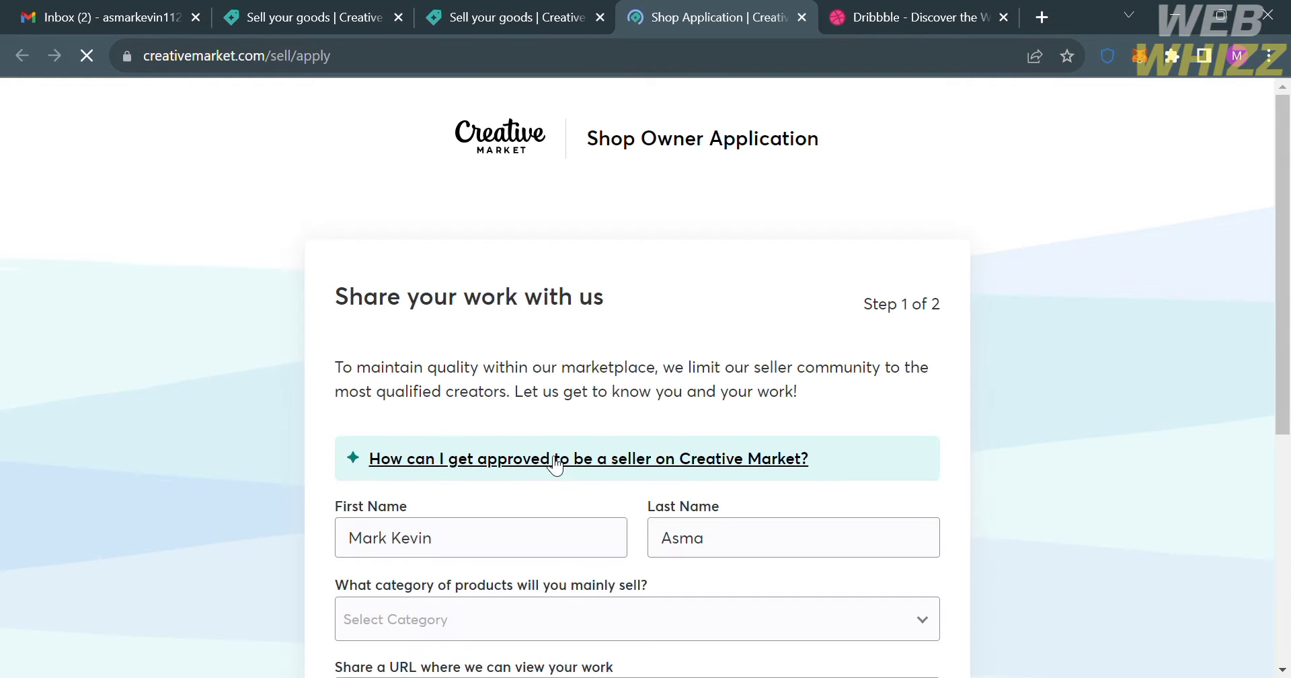
Set the Select Category dropdown to Photos and place the cursor in the portfolio URL field
scroll(608, 463, down, 4)
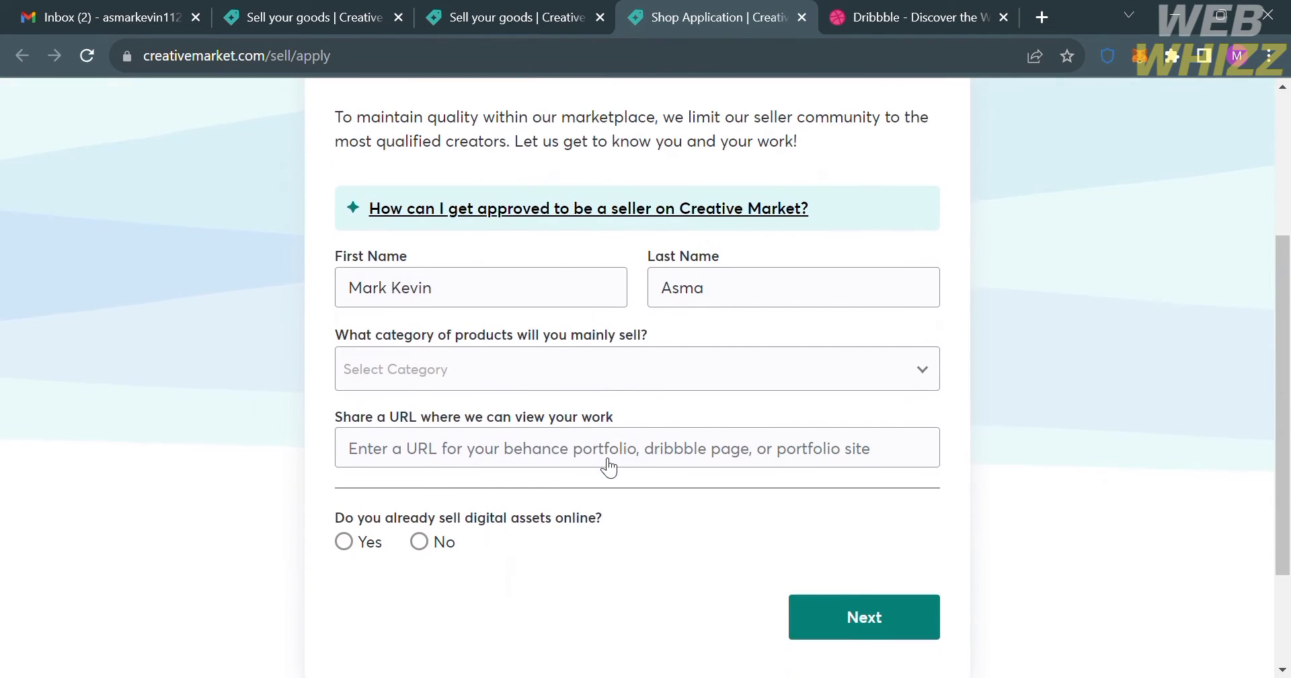
scroll(611, 466, up, 2)
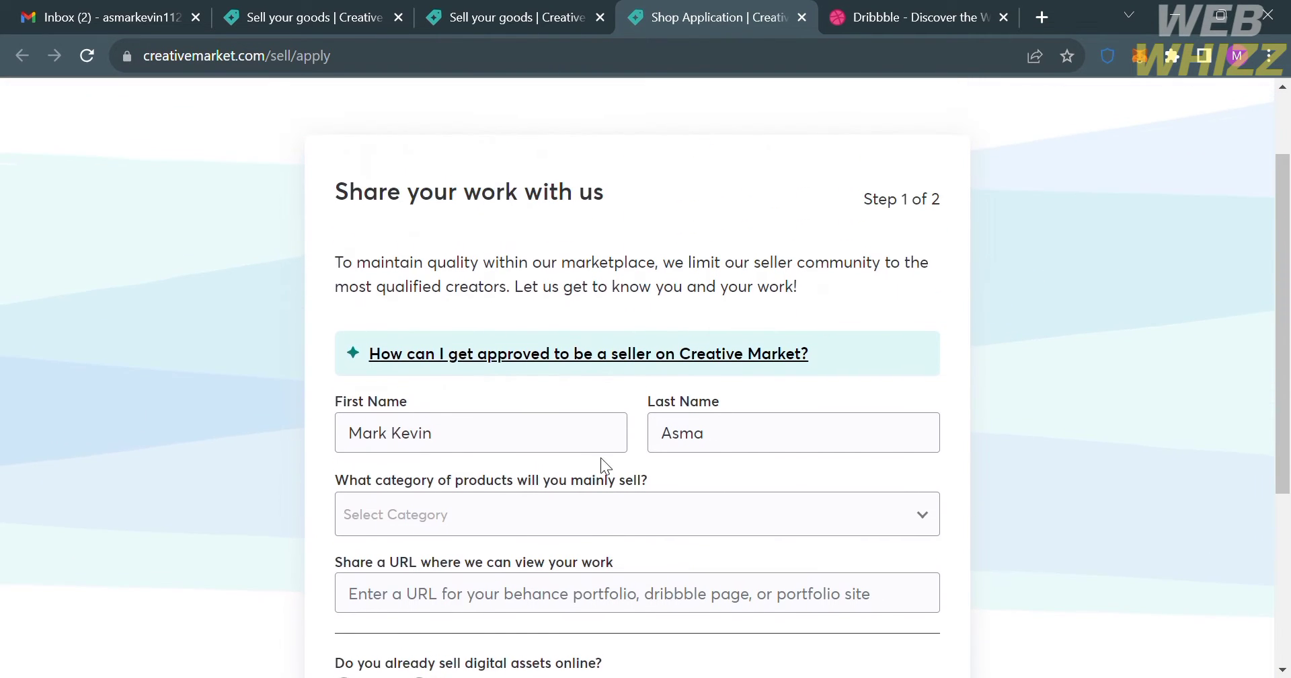
scroll(602, 462, down, 4)
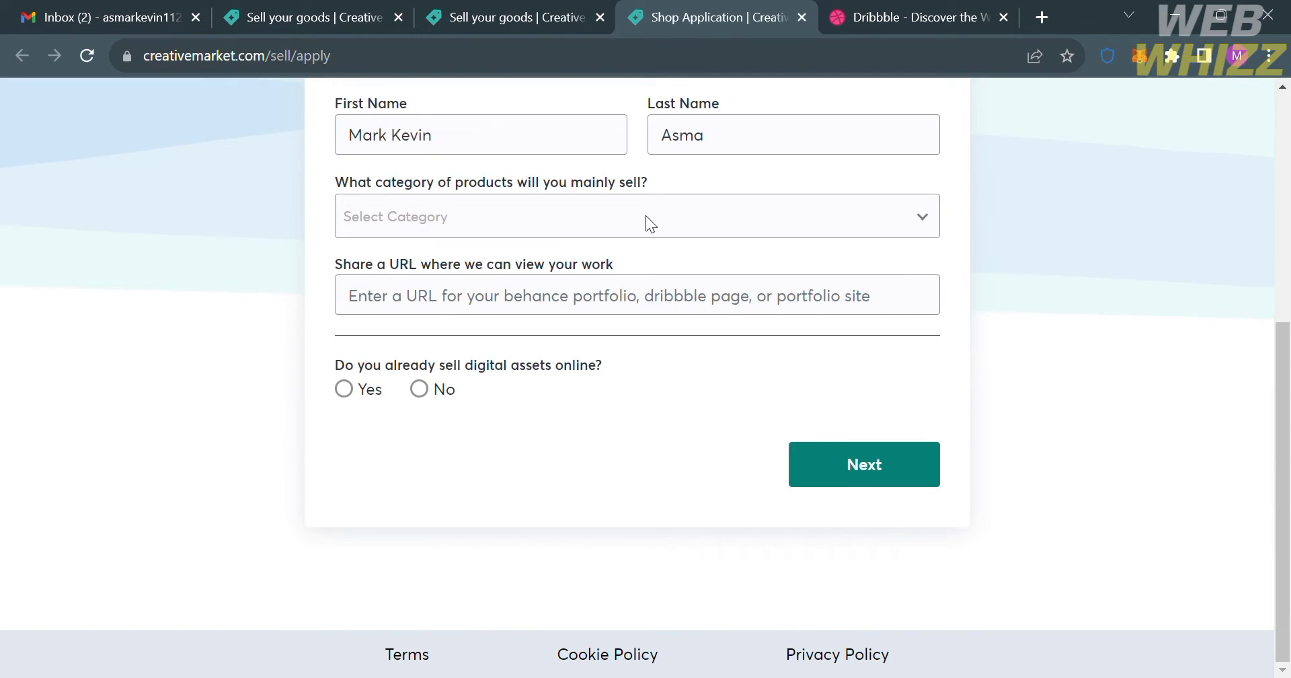
click(646, 217)
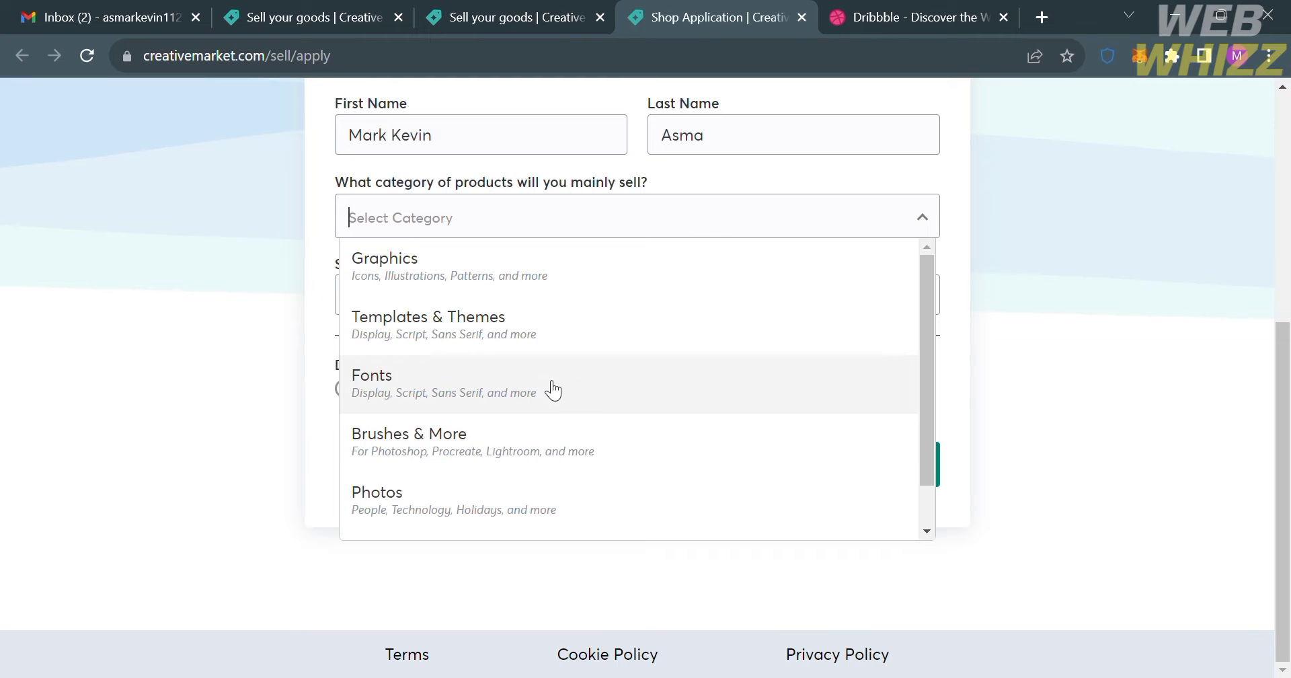
scroll(559, 409, down, 2)
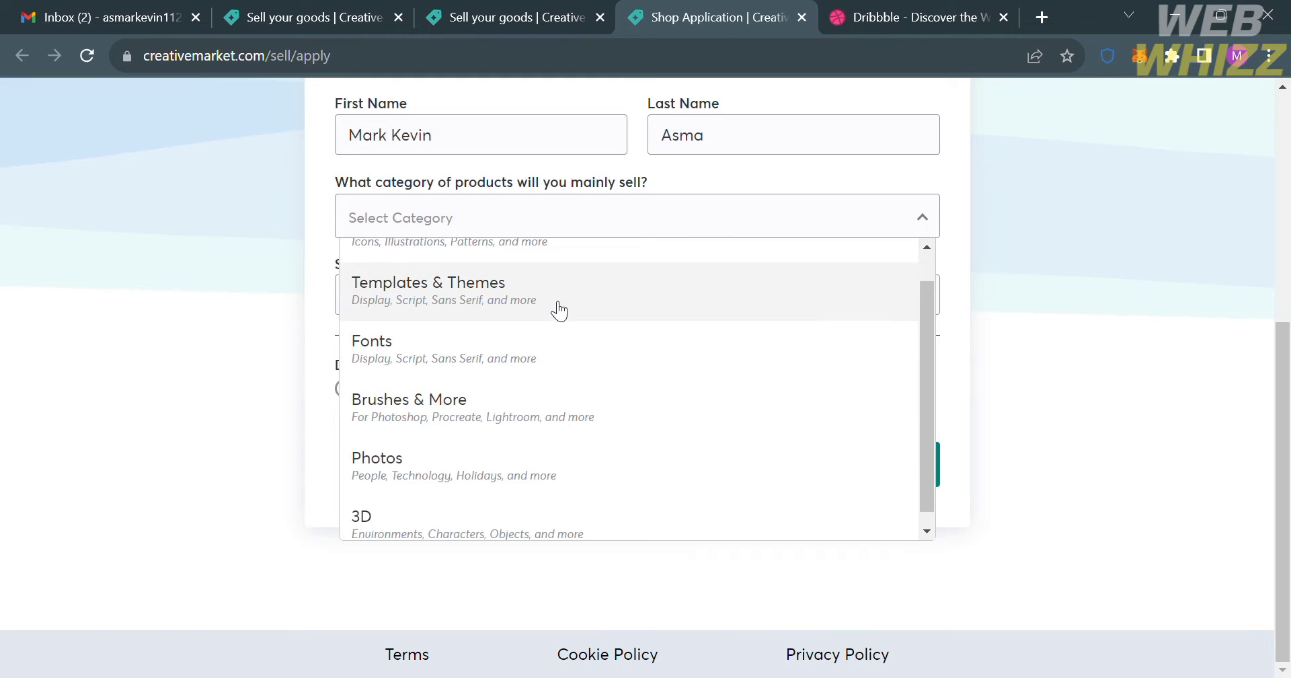
click(551, 480)
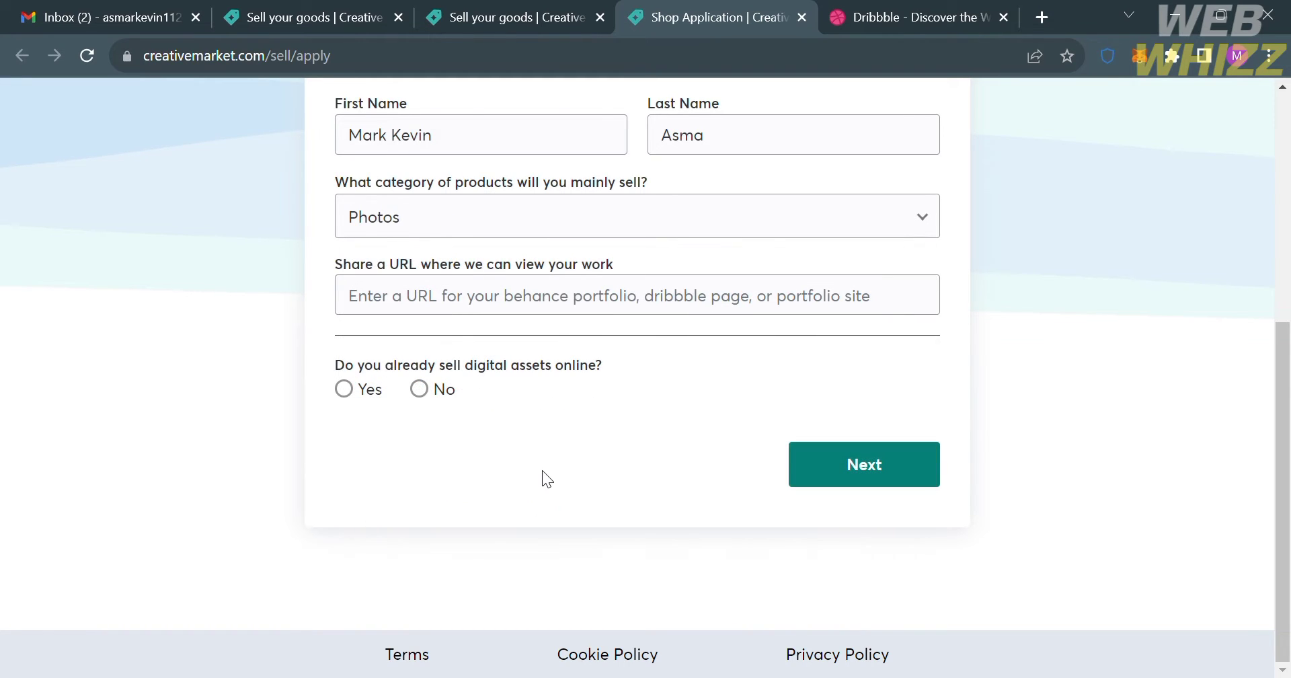
click(597, 303)
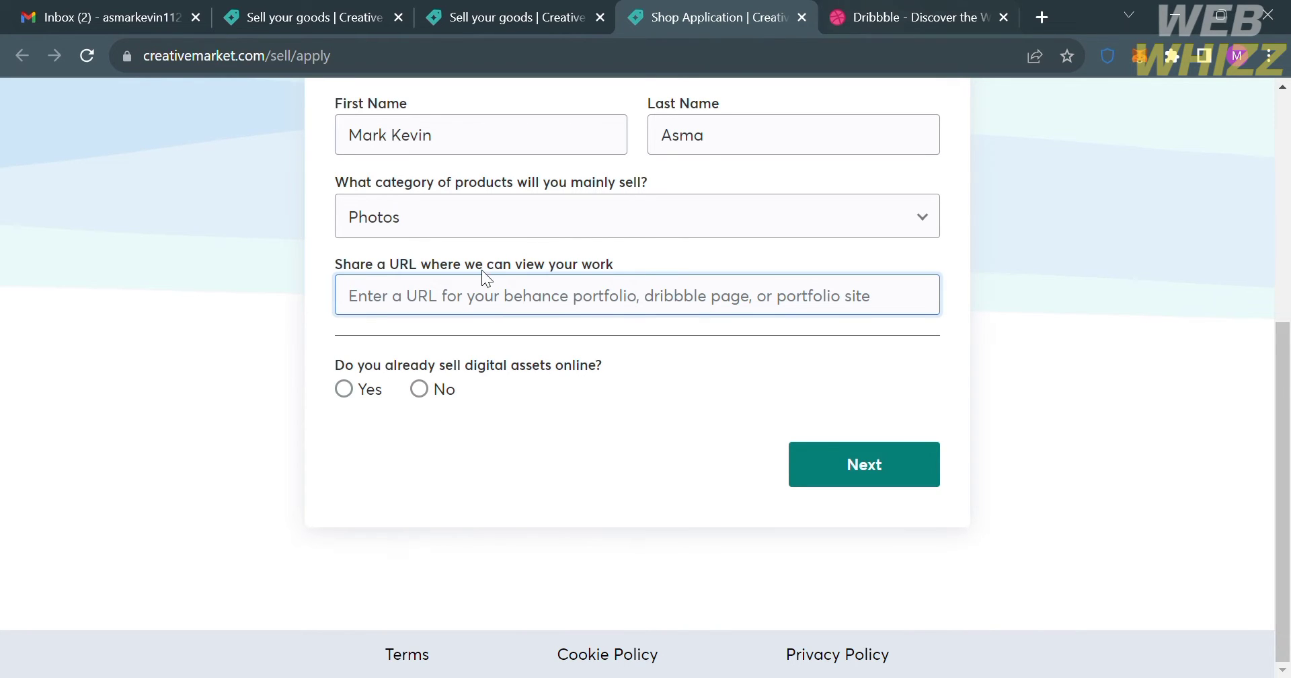
scroll(416, 324, up, 1)
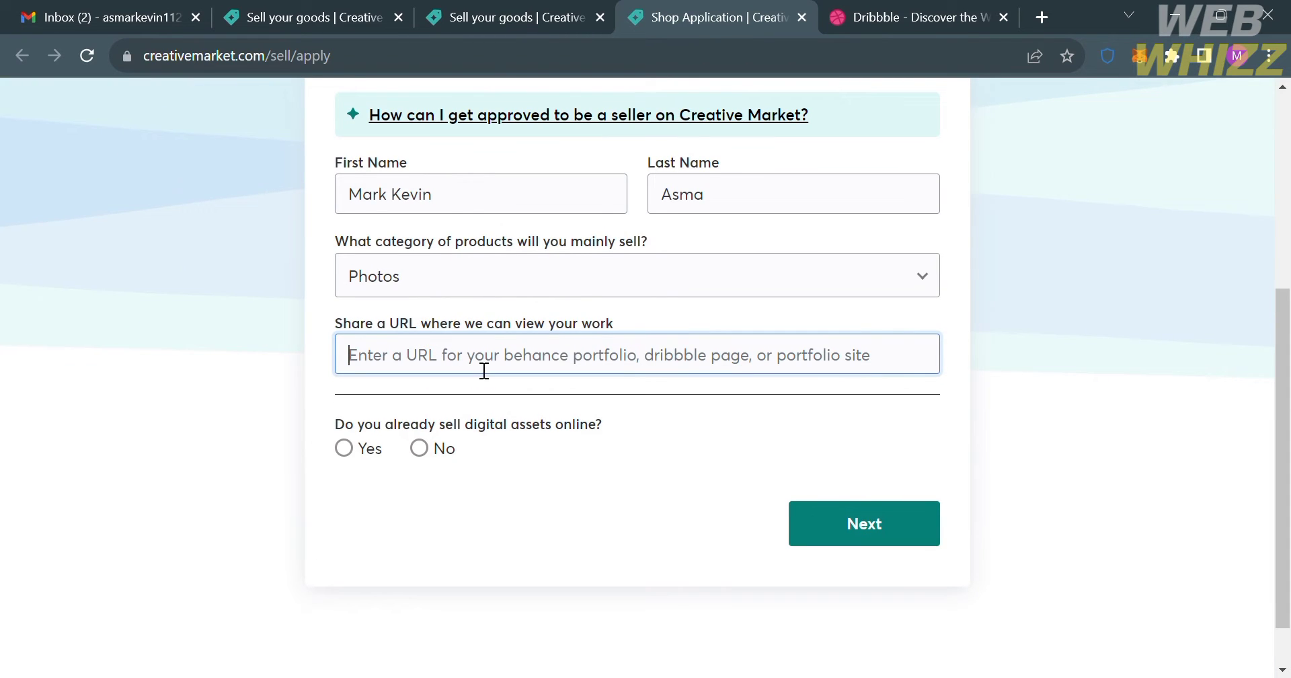
Switch to the Dribbble shots tab and dismiss the Google sign-in prompt
click(879, 9)
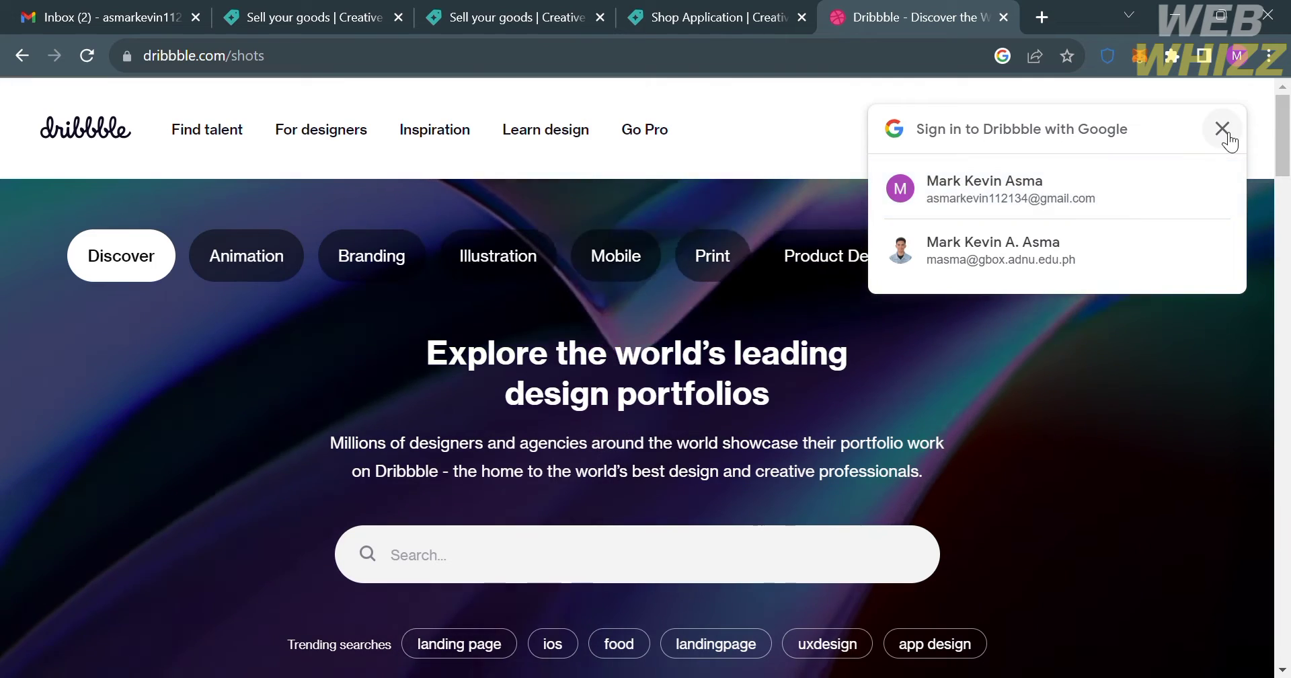
click(1222, 129)
scroll(415, 437, down, 1)
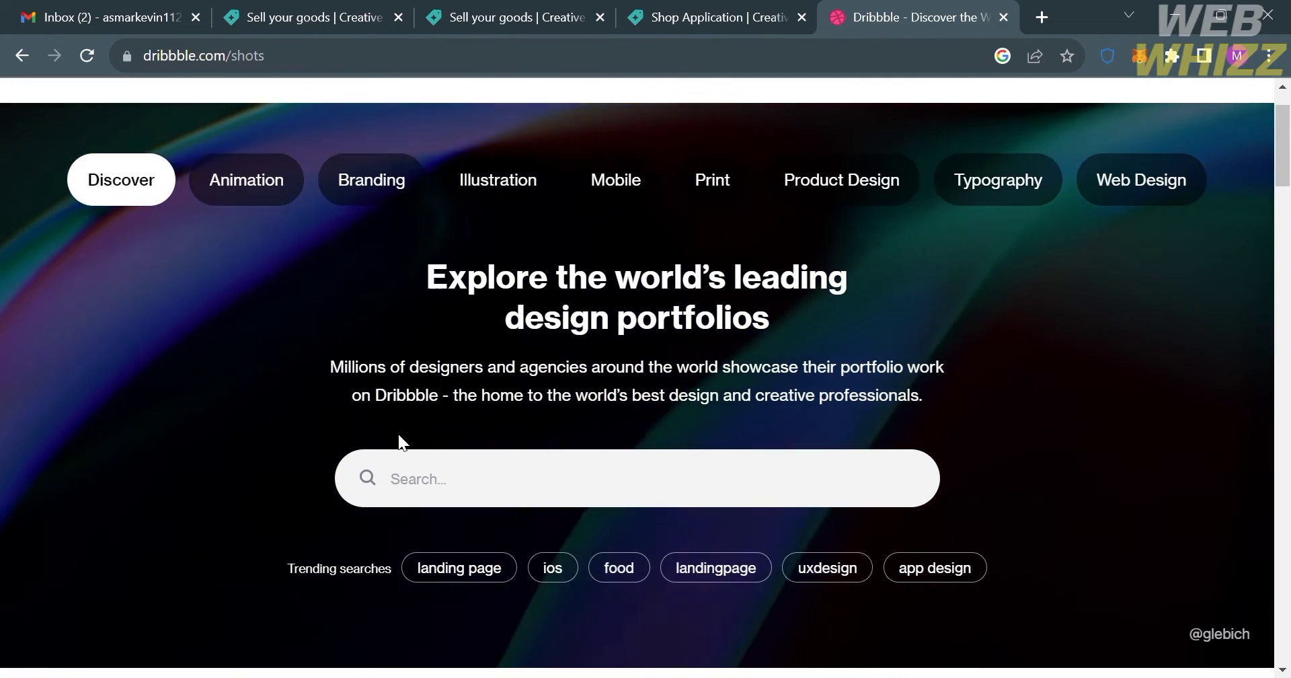
scroll(729, 495, down, 2)
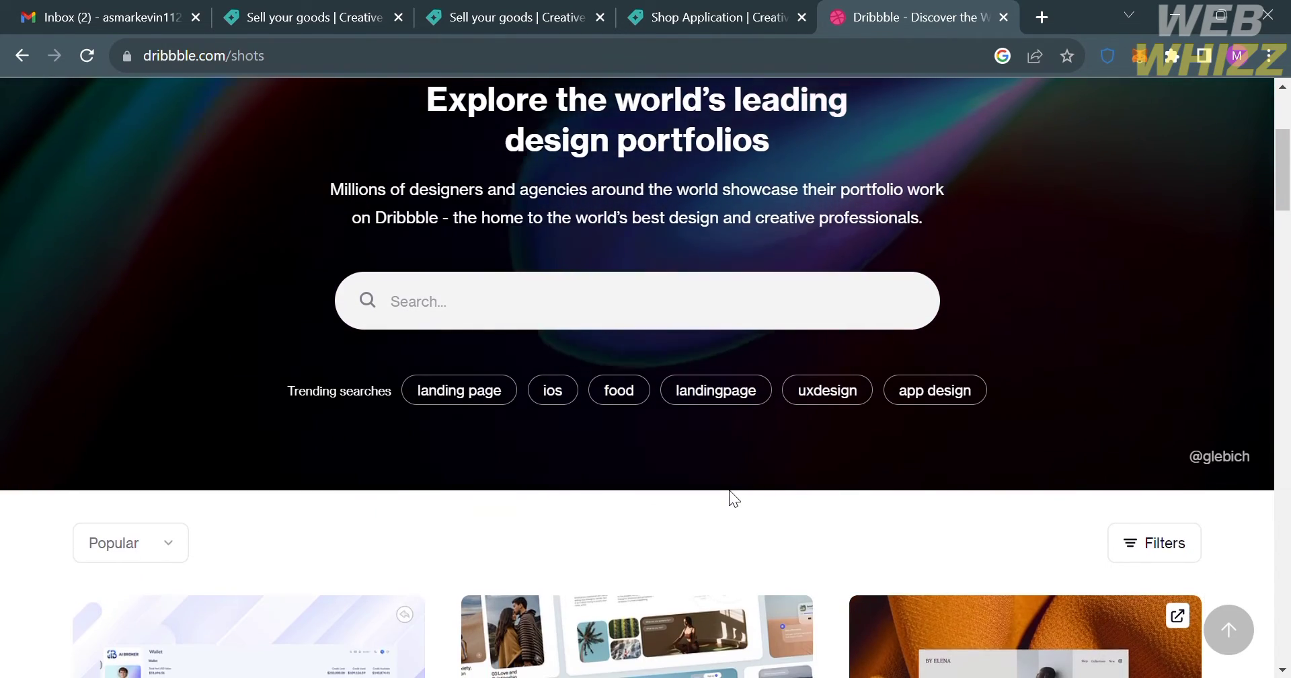
scroll(730, 495, down, 1)
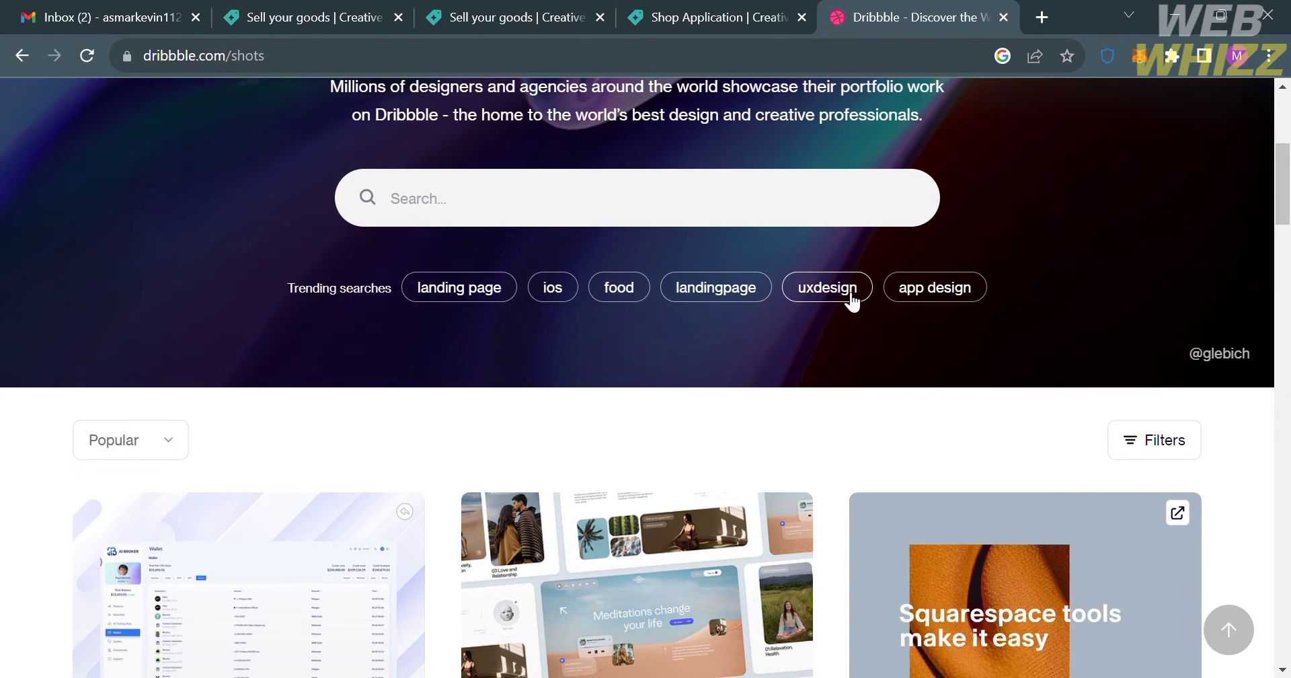
Browse the featured shots down to the footer and back up
scroll(483, 476, down, 5)
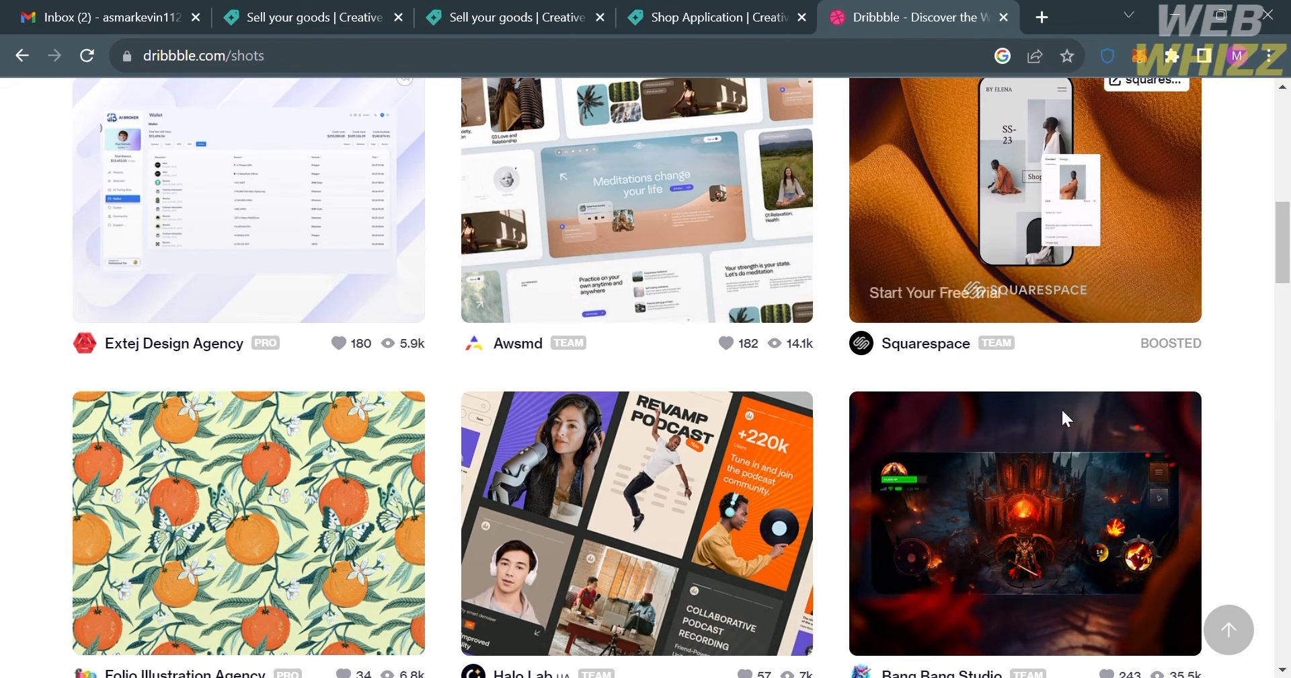
scroll(641, 511, down, 6)
scroll(641, 509, down, 2)
scroll(641, 509, down, 4)
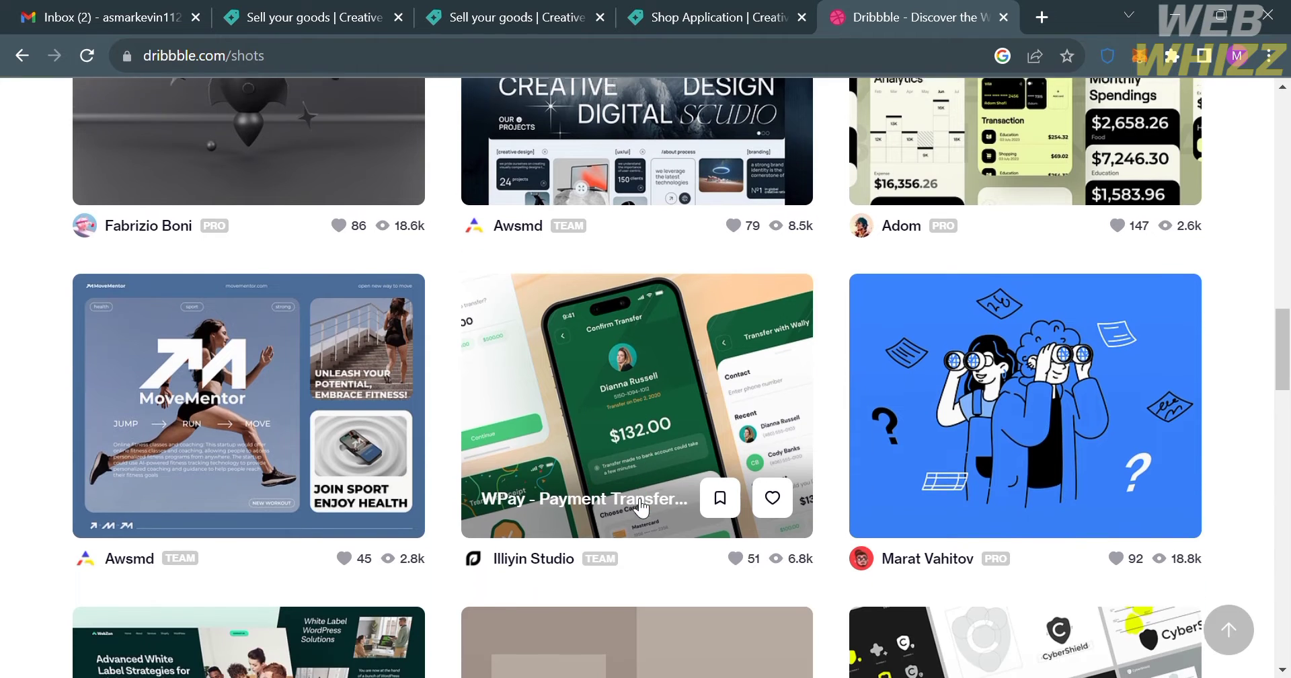
scroll(641, 509, down, 6)
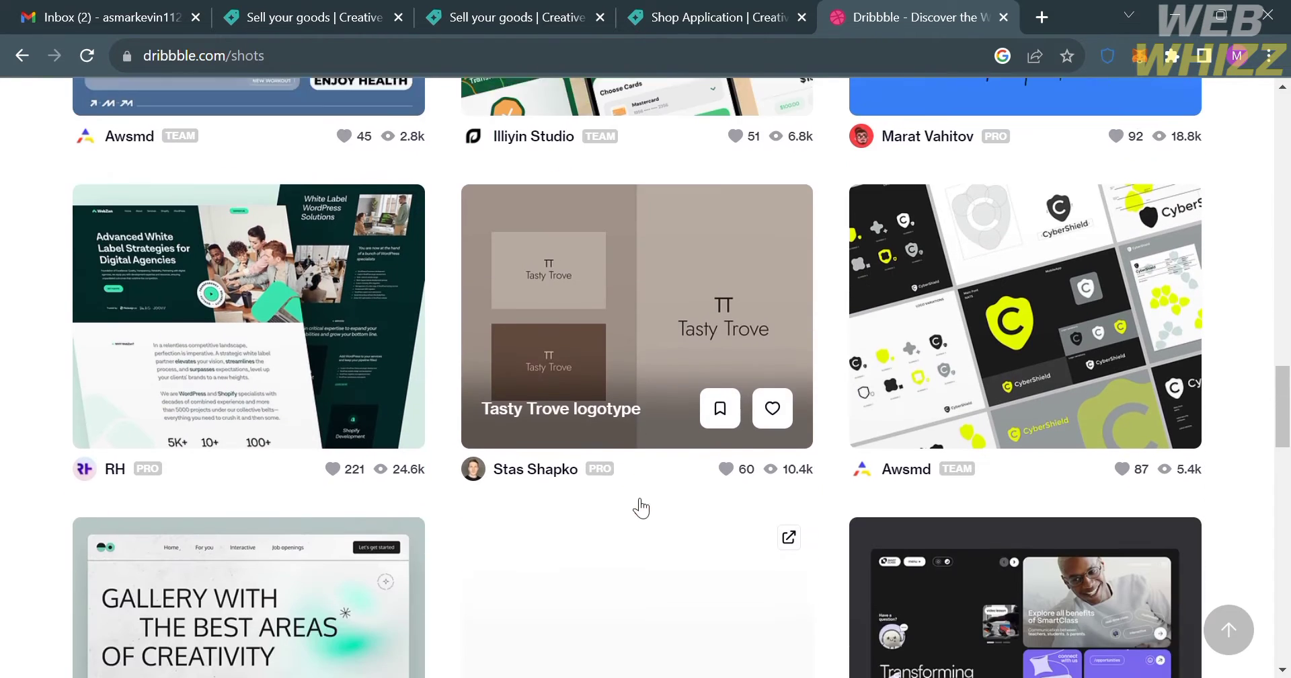
scroll(636, 506, down, 4)
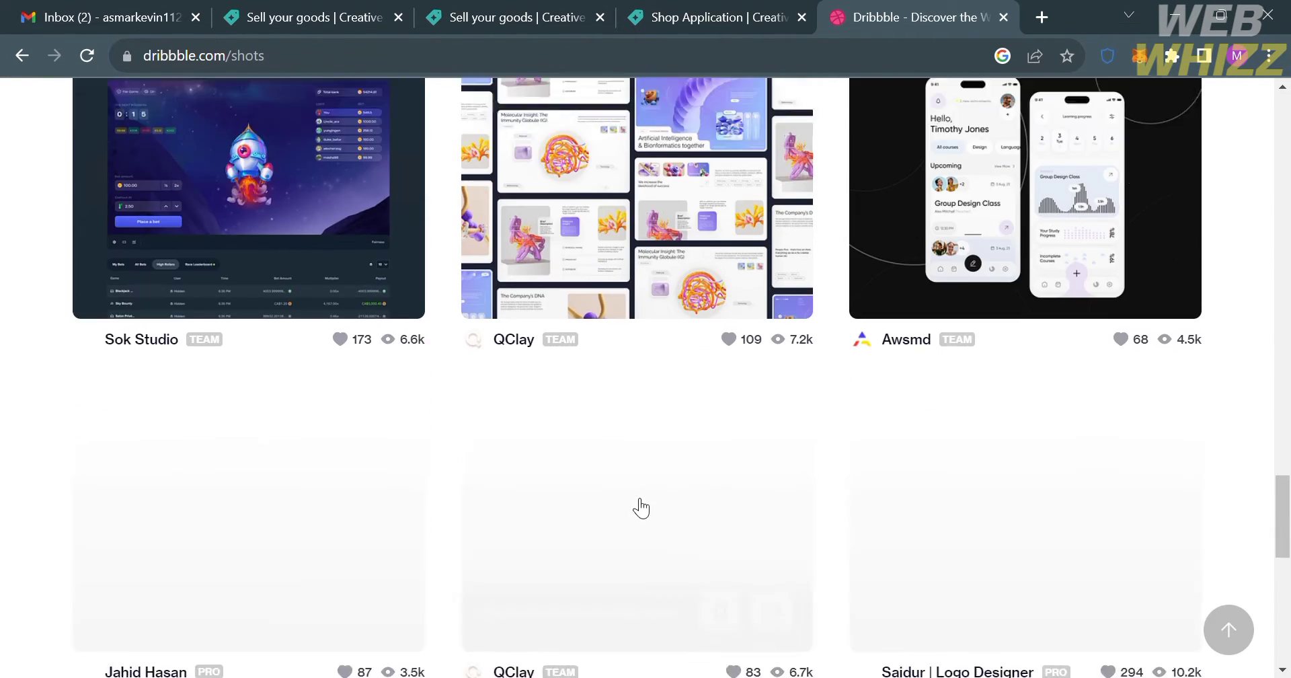
scroll(641, 508, down, 20)
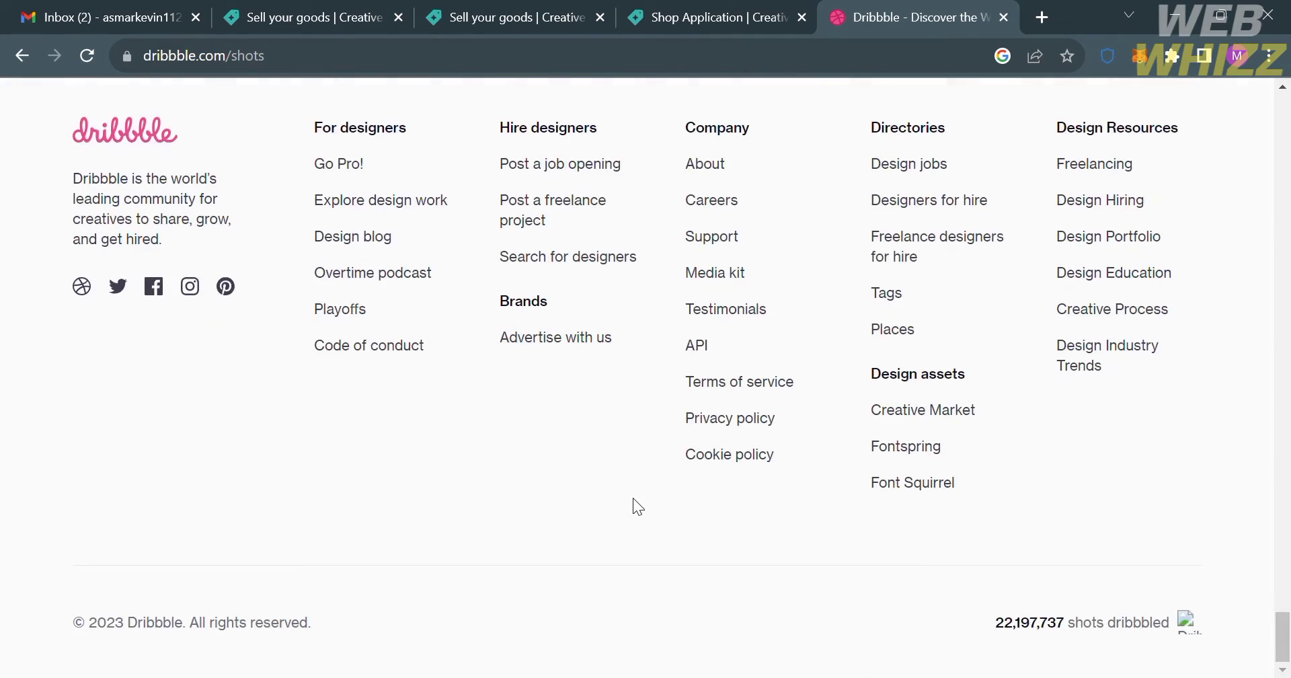
scroll(638, 507, up, 20)
scroll(642, 509, up, 15)
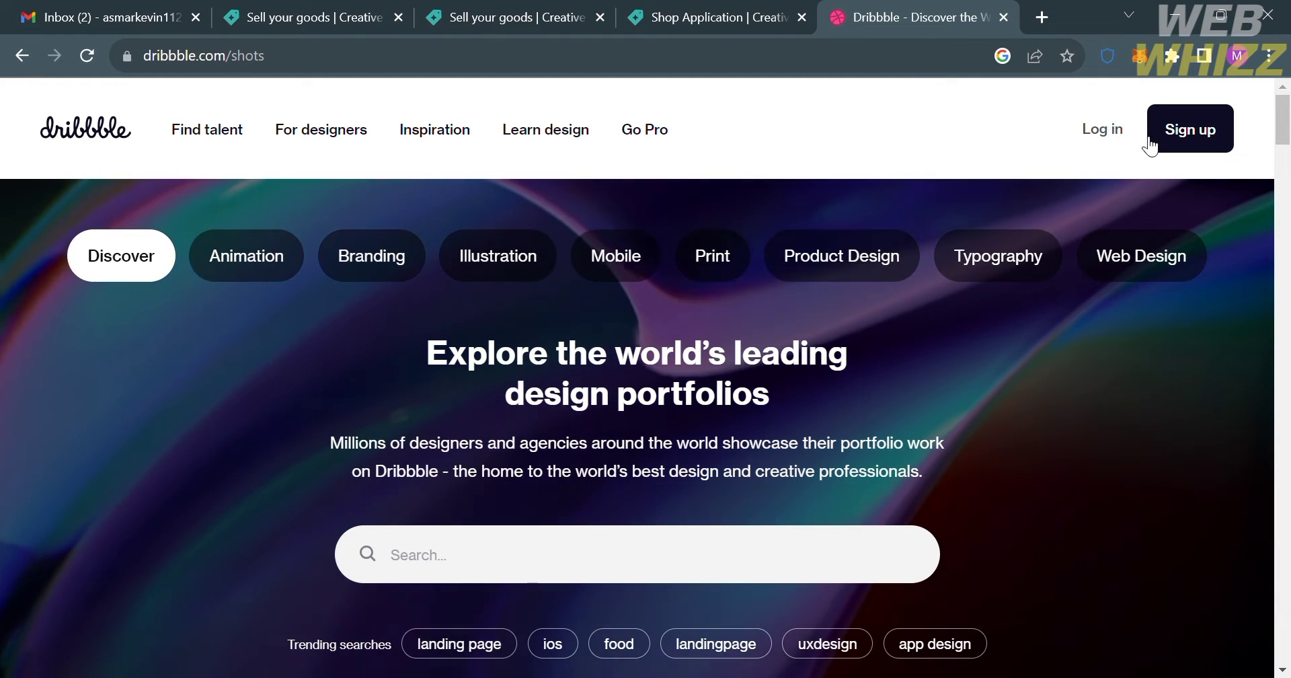
click(1231, 145)
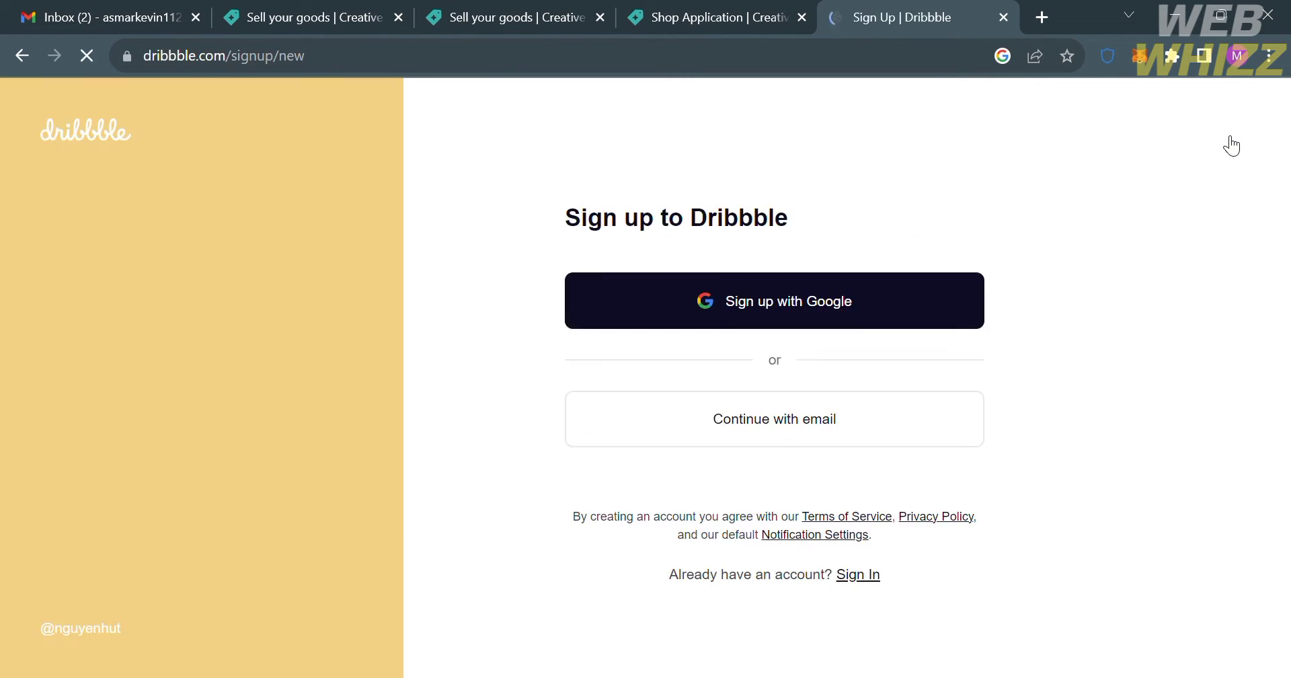
click(844, 425)
click(706, 228)
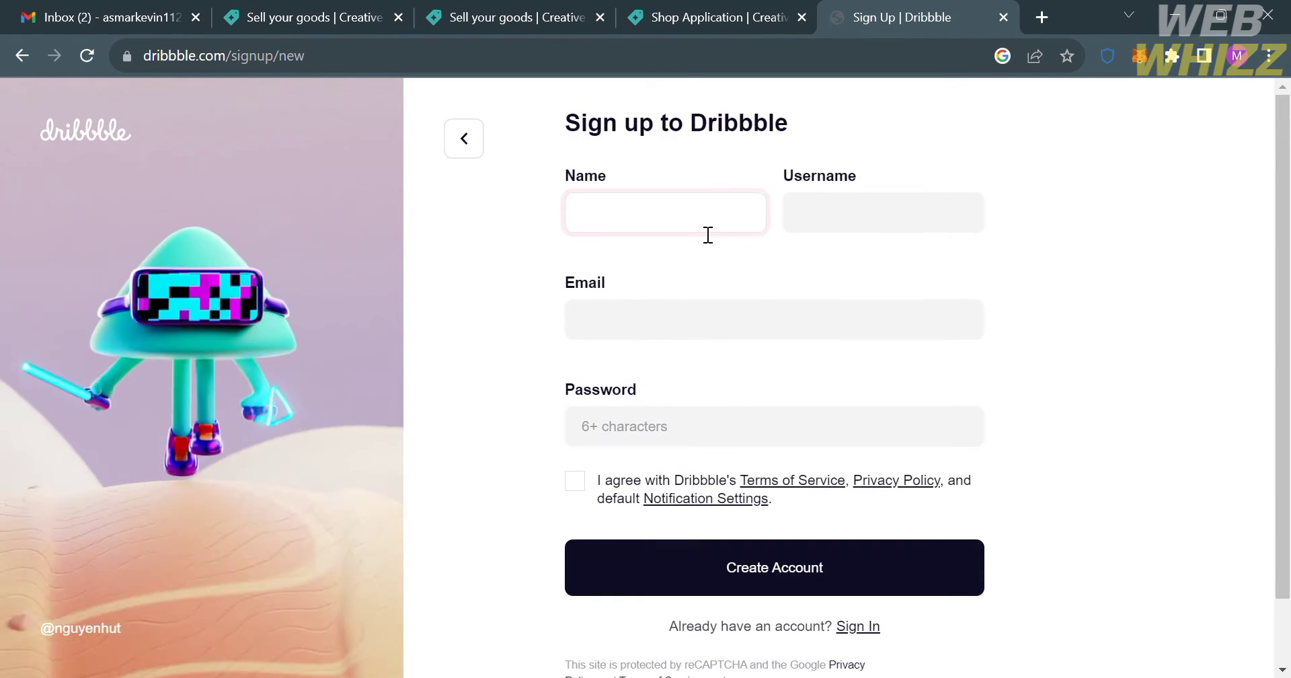
scroll(708, 235, down, 1)
scroll(708, 235, up, 1)
click(872, 237)
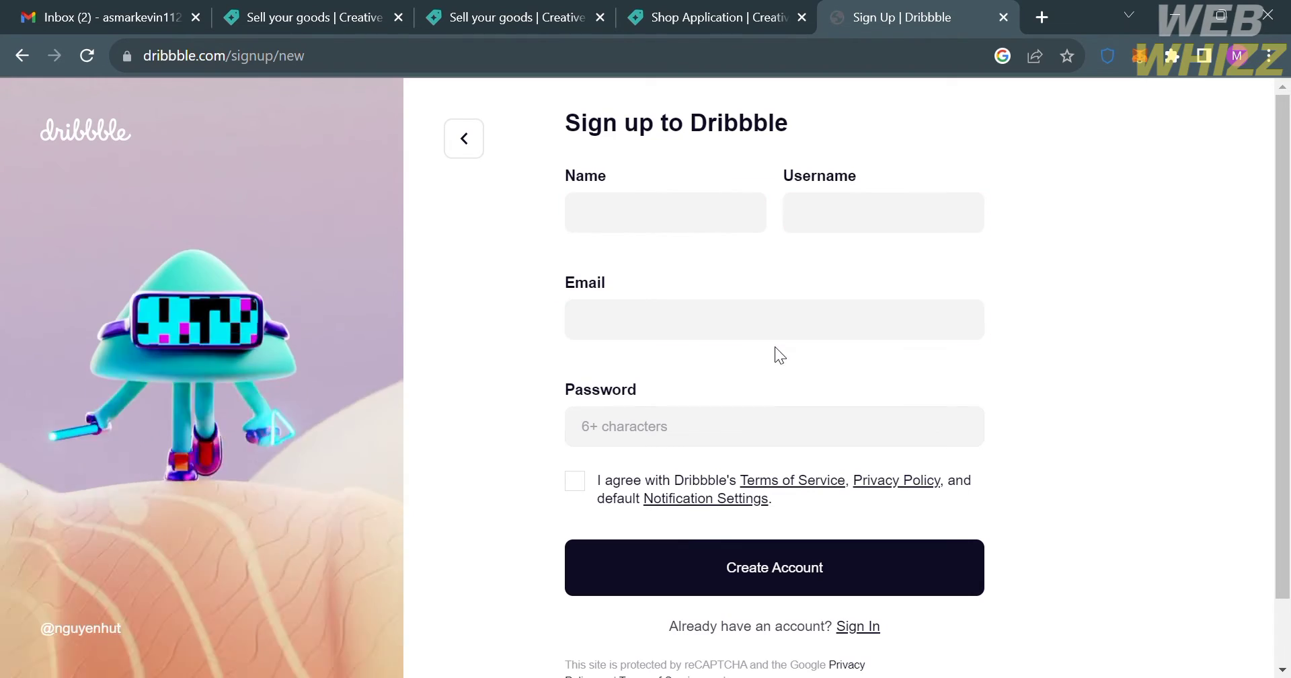
click(763, 440)
click(599, 361)
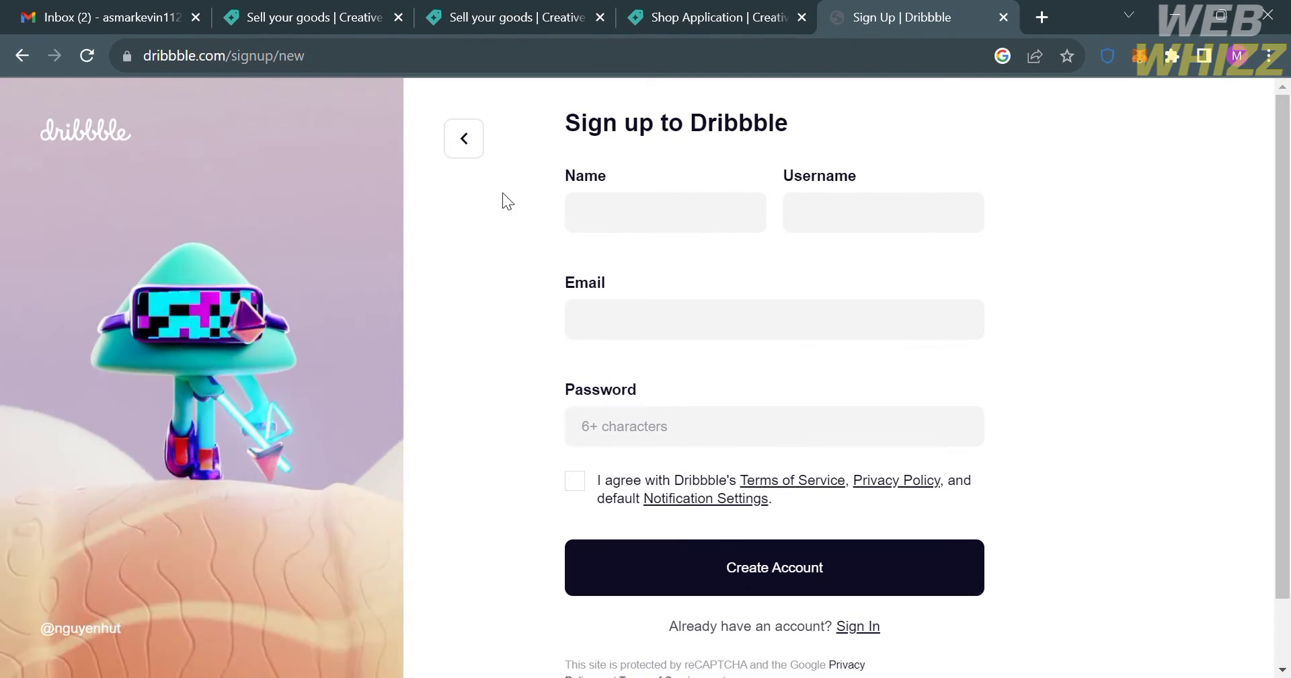
click(469, 138)
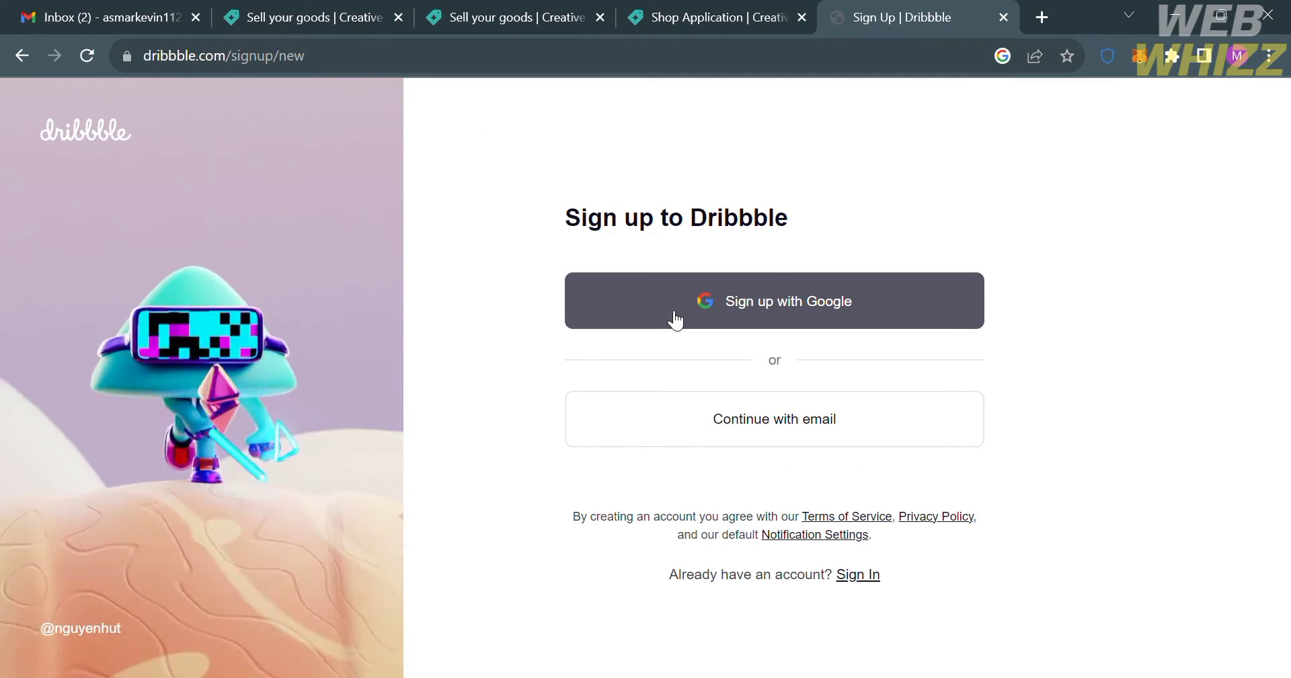
Sign up via Google with a chosen username and password, accept the terms, and create the account
click(675, 320)
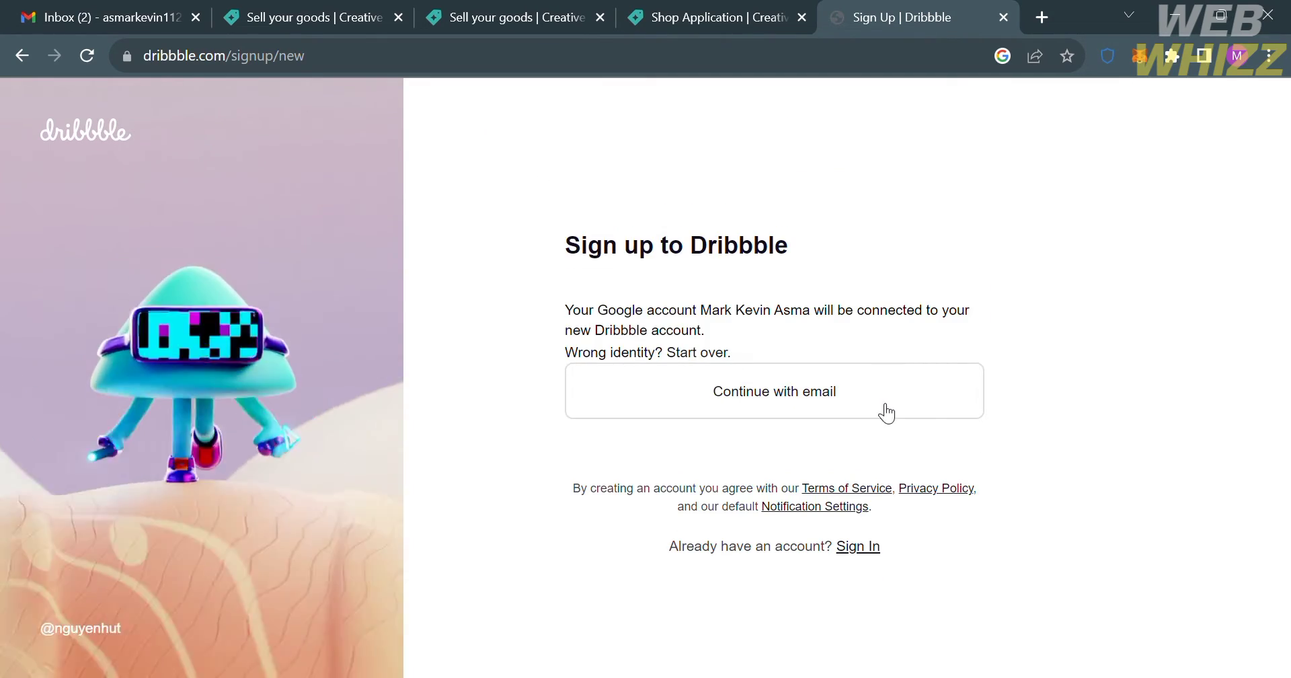
click(794, 397)
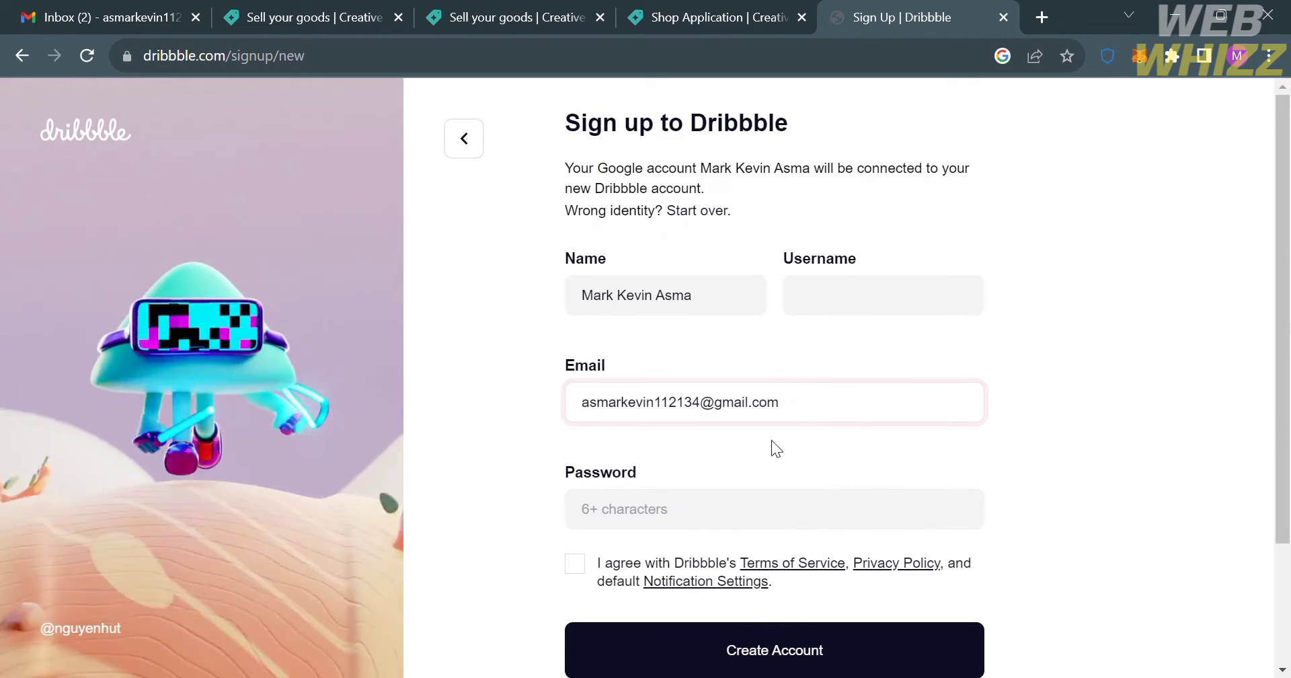
click(764, 525)
click(856, 300)
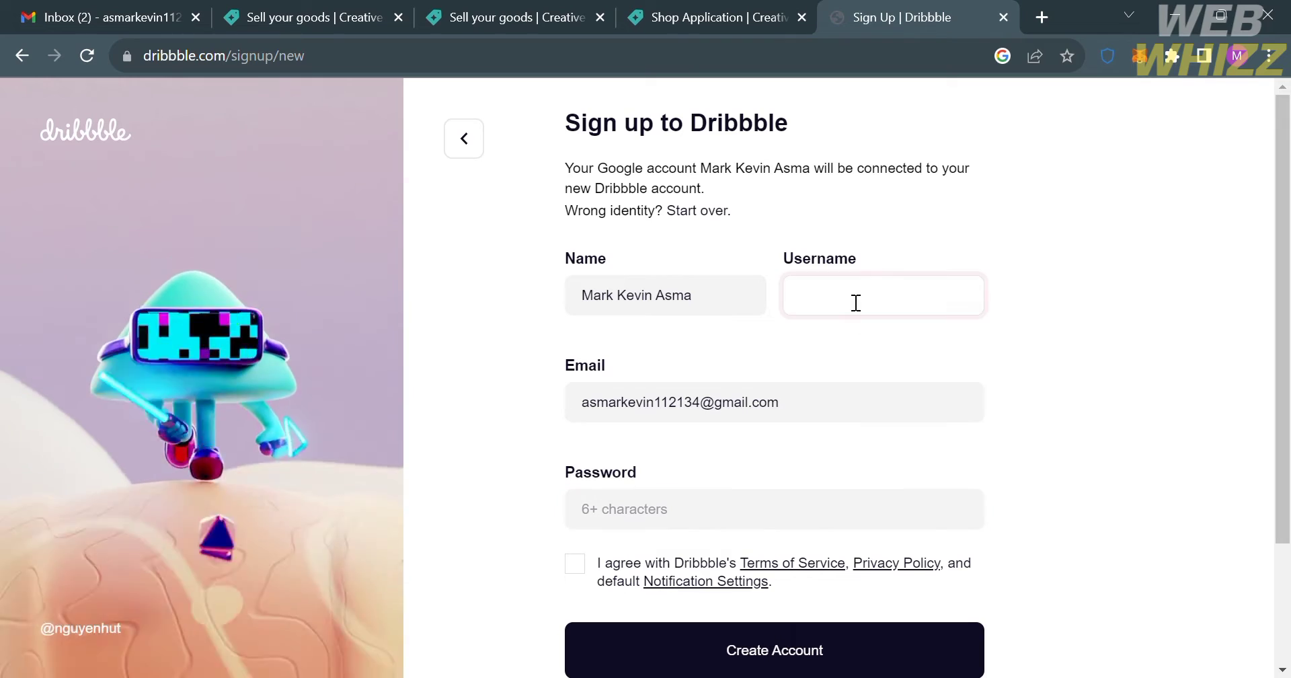
text(Asmar)
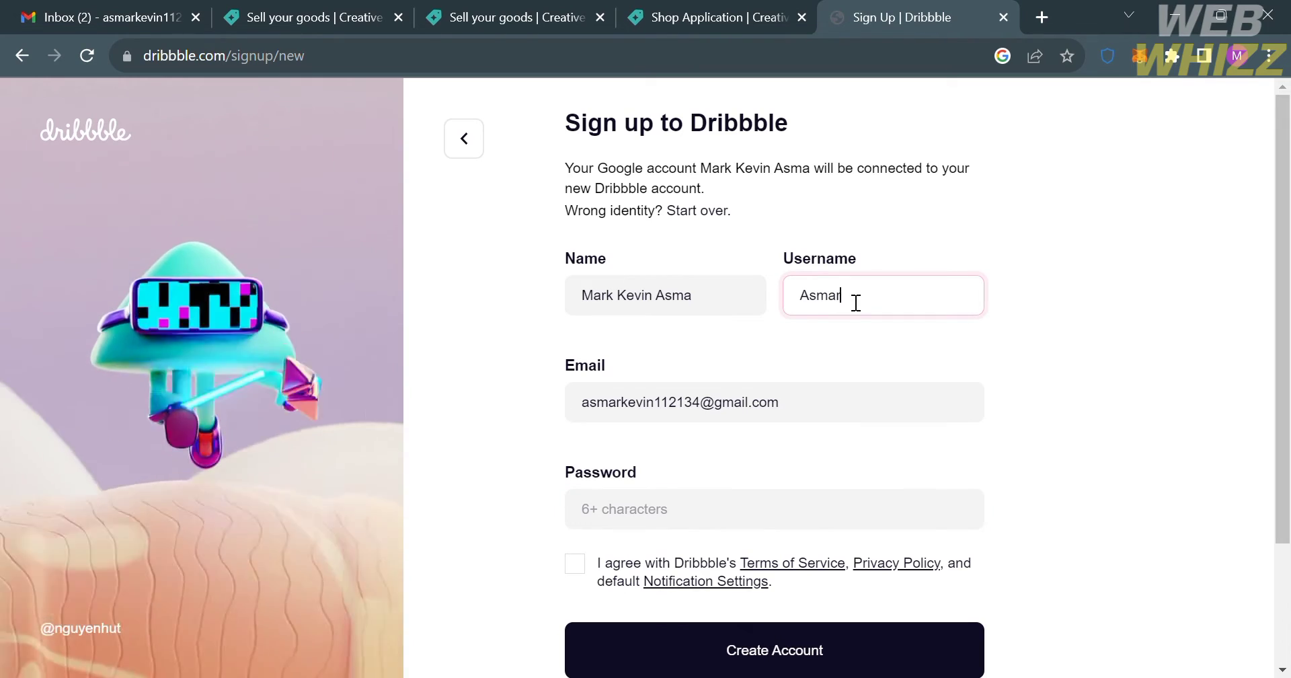
text(kevin)
click(782, 506)
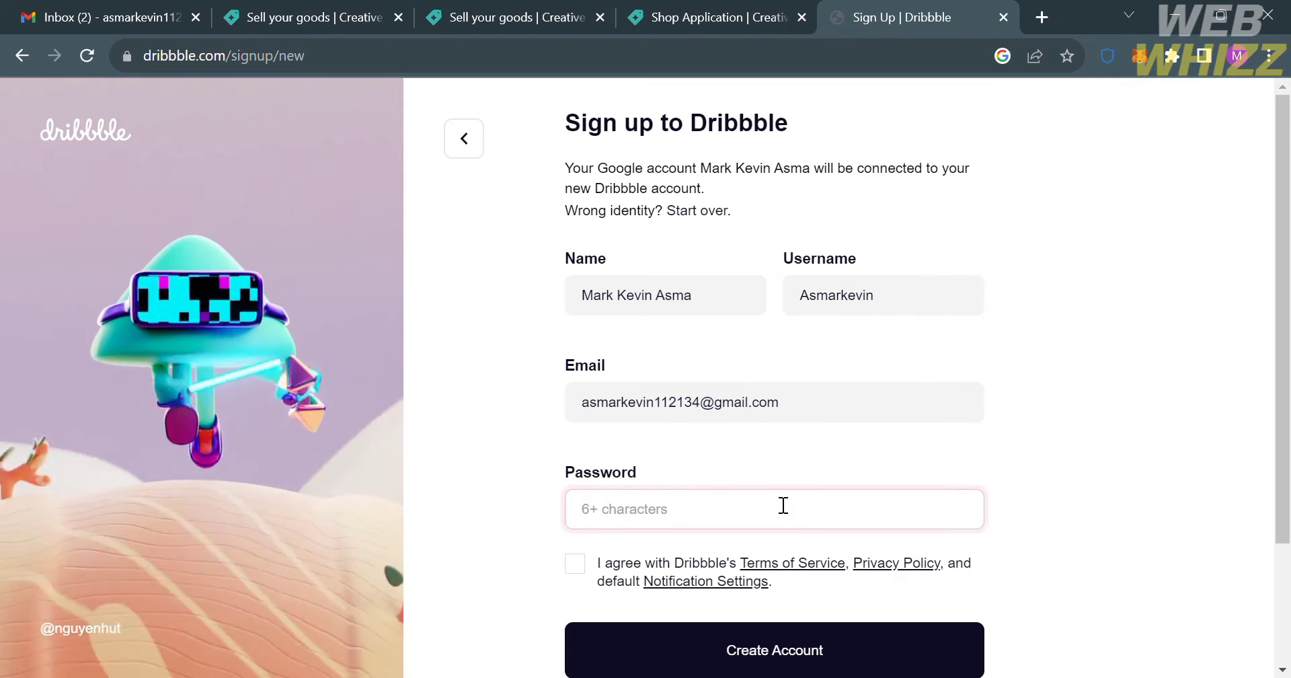
text(••)
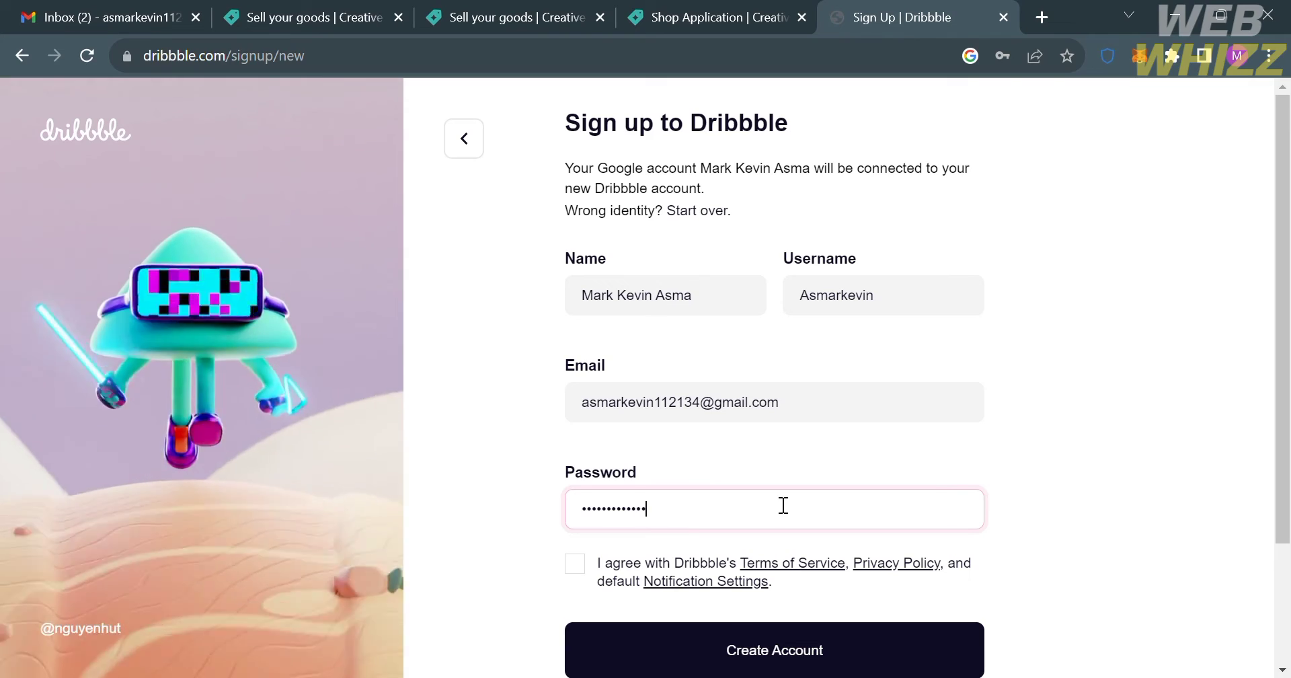
click(575, 564)
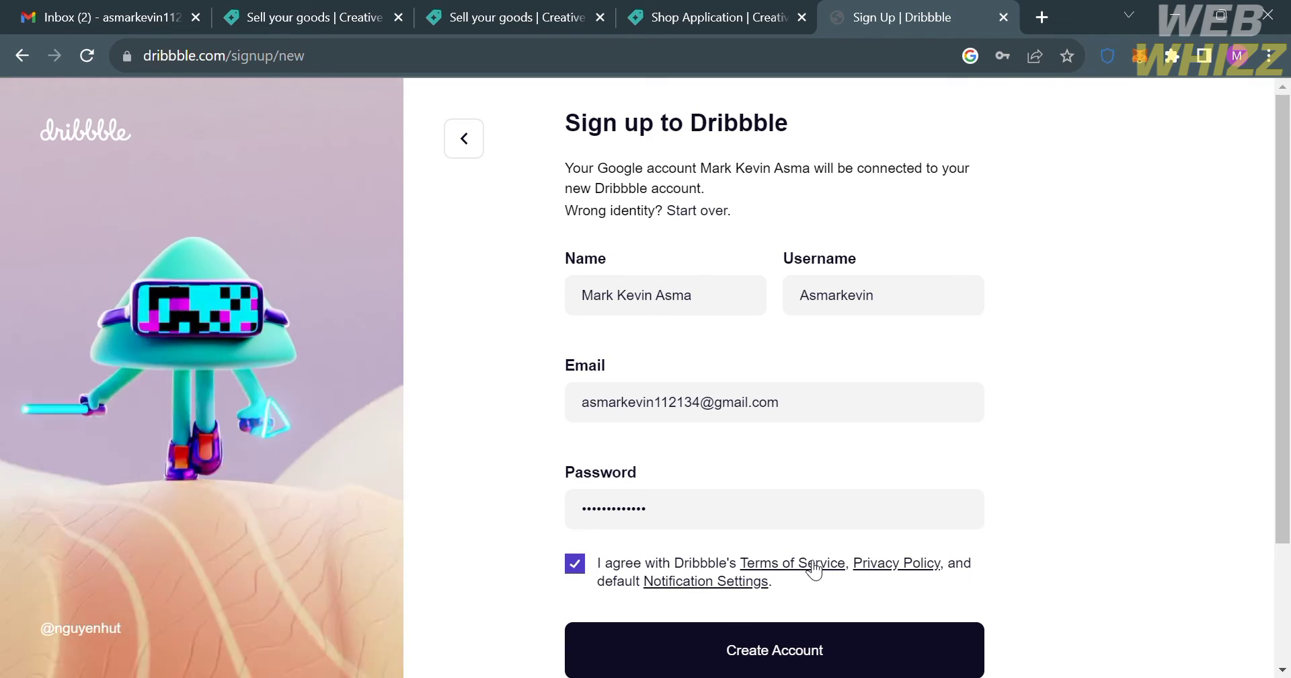
click(815, 649)
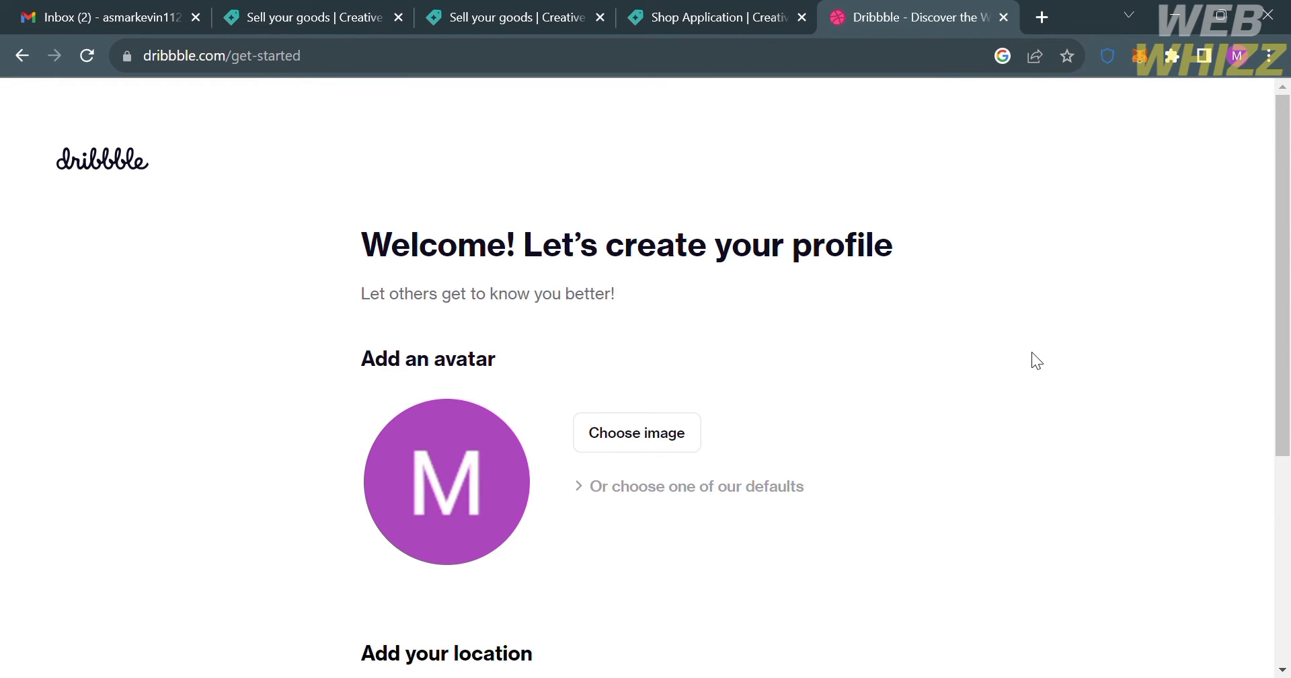
Skip location, answer No to hiring and Yes to designer, and pass the suggestions
scroll(1031, 353, down, 5)
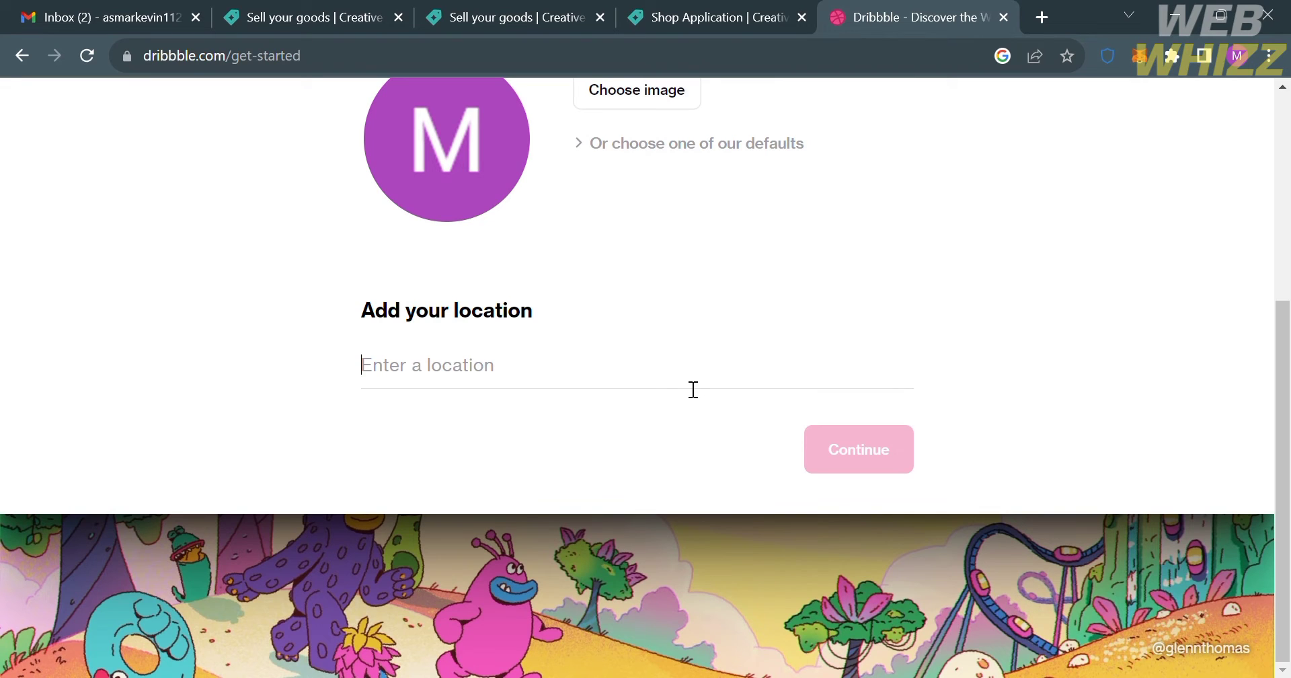
click(877, 448)
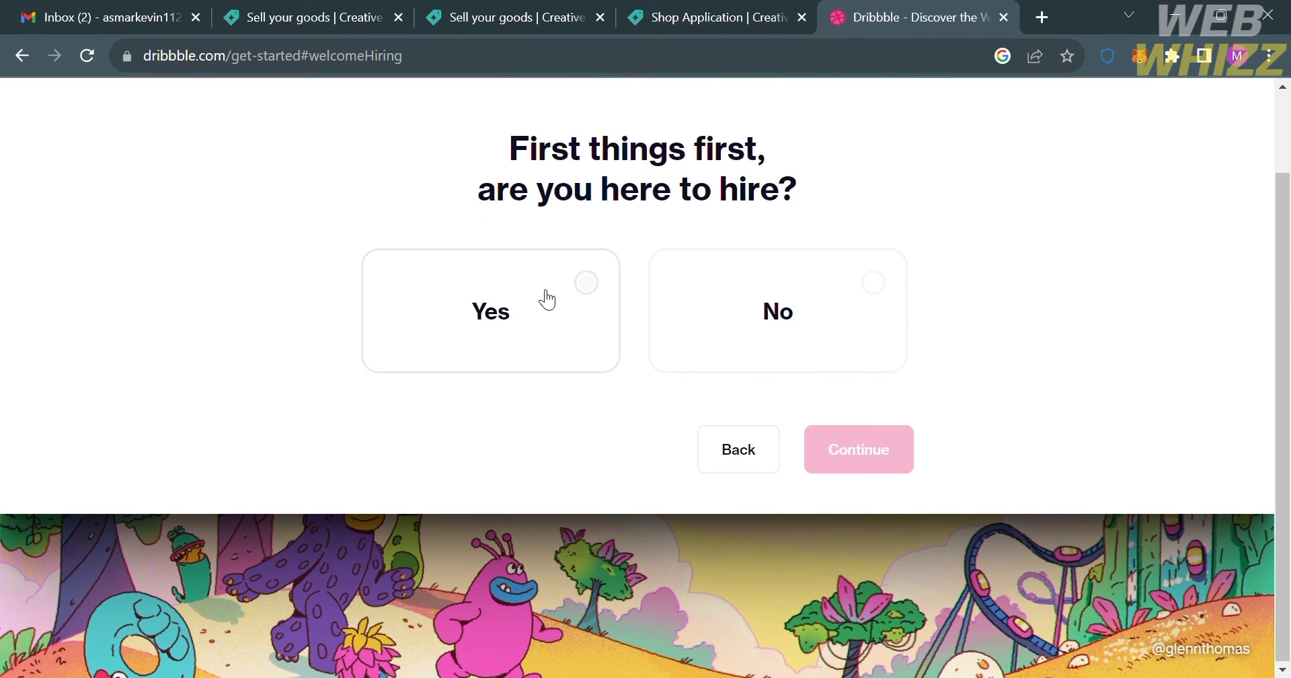
scroll(551, 300, up, 2)
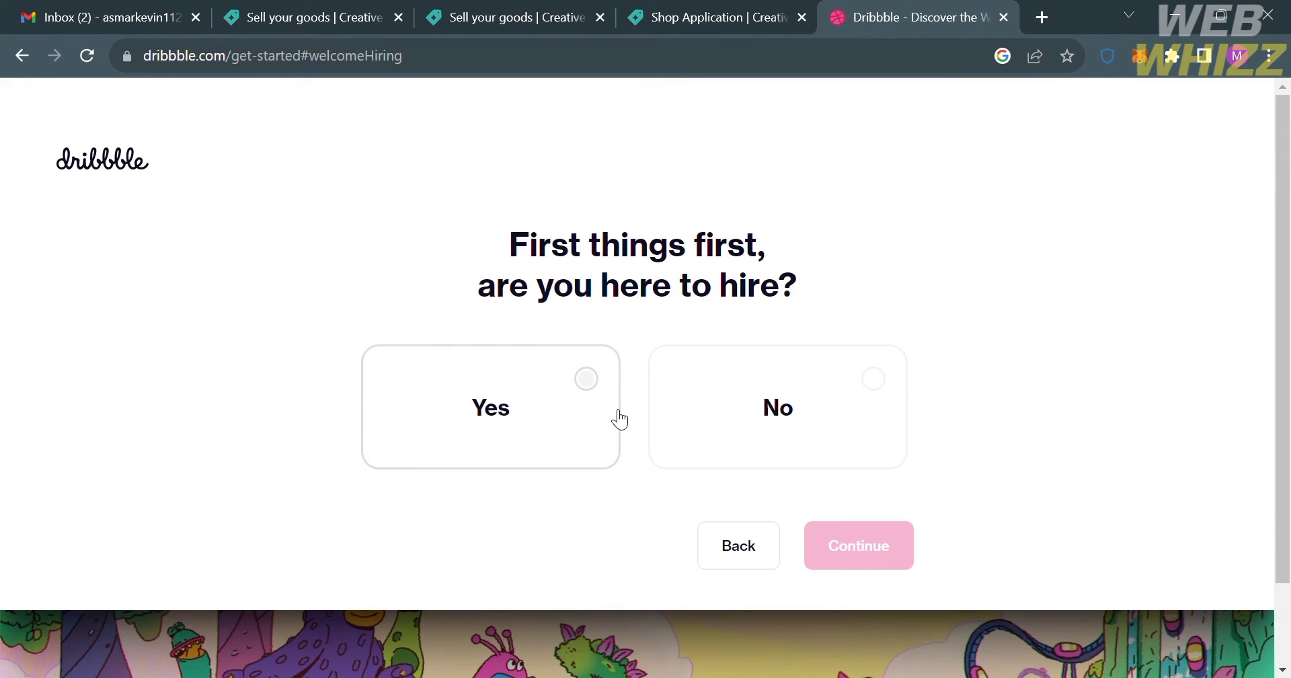
click(700, 394)
click(864, 538)
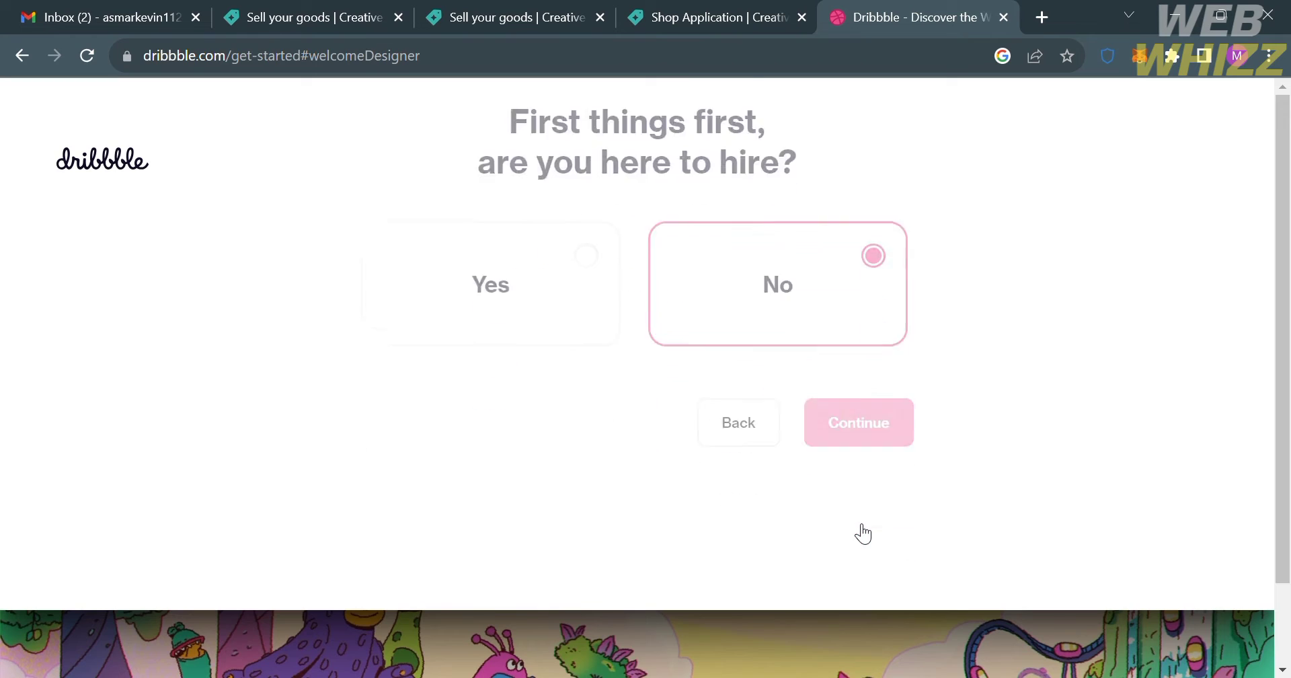
click(554, 367)
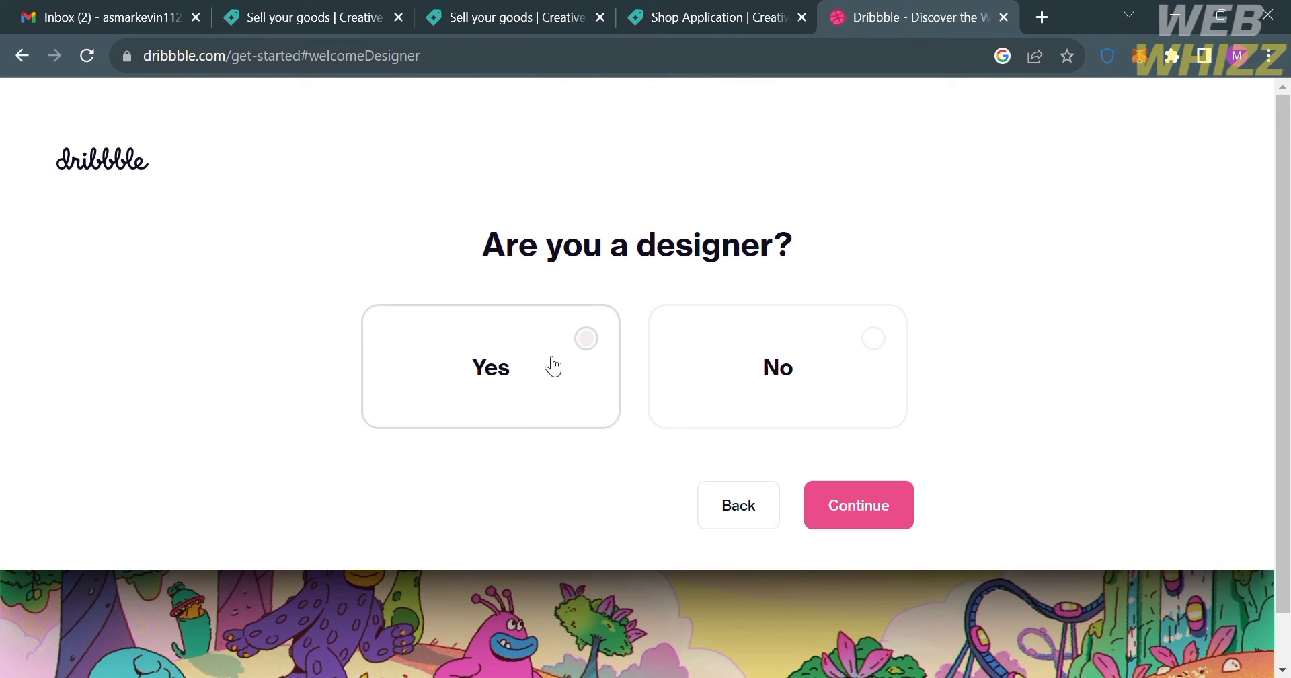
click(866, 513)
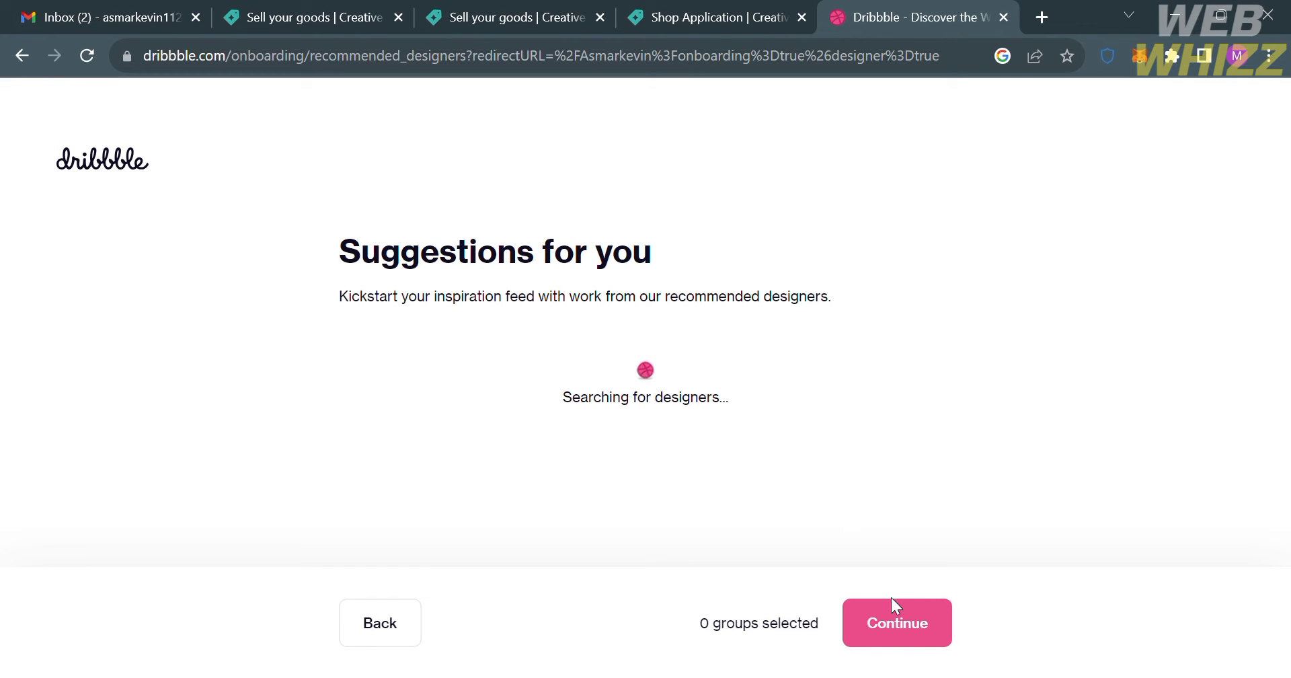
click(901, 617)
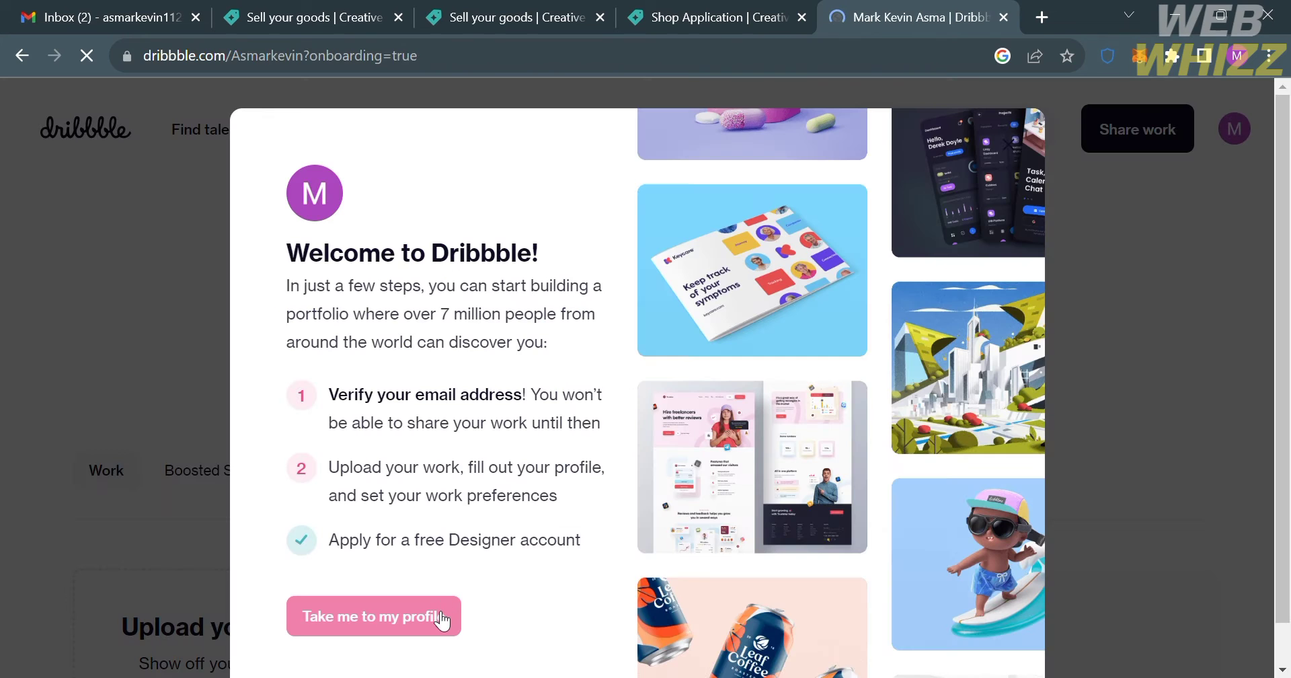
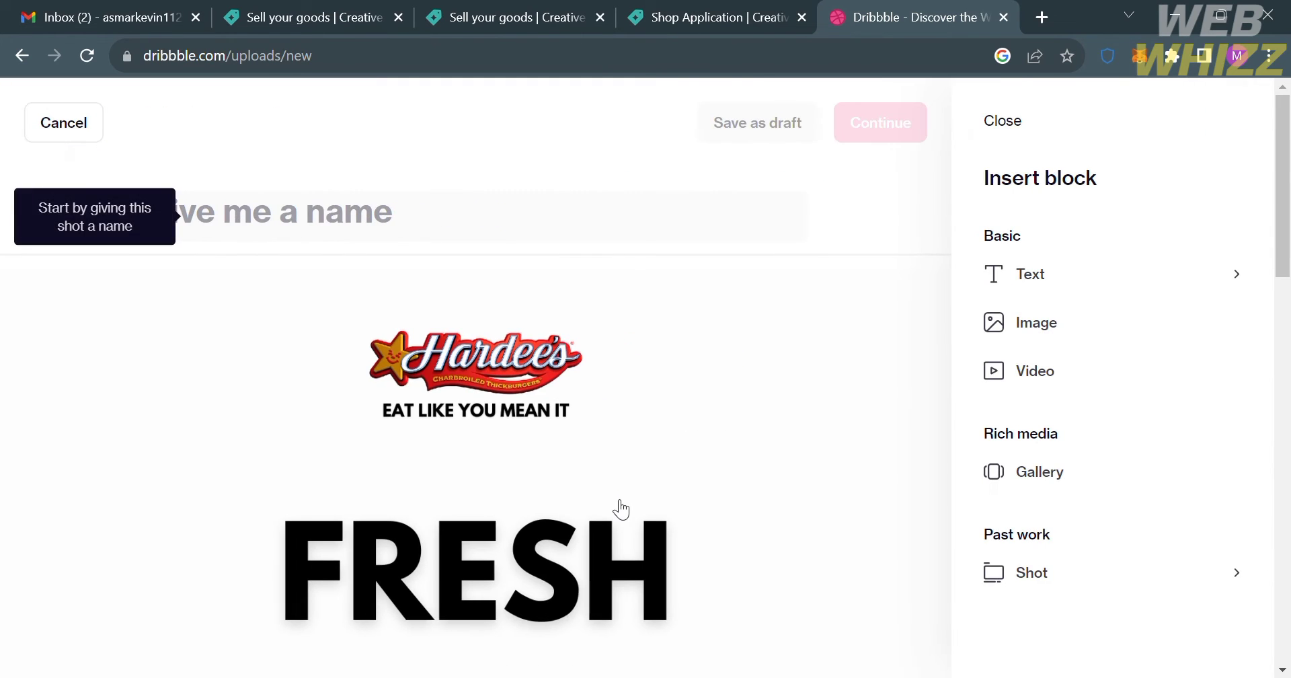
Title the uploaded Hardee's ad shot 'Advertisement Photo' and continue to Final Touches
scroll(622, 509, down, 15)
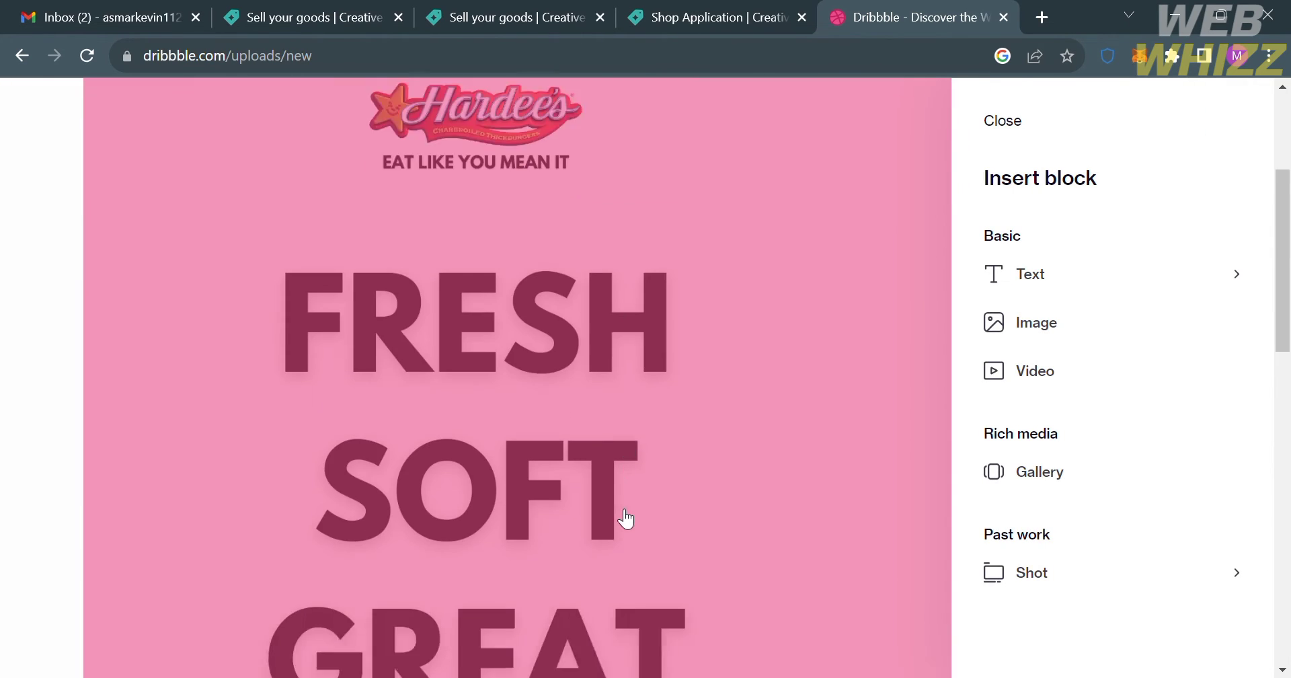
scroll(618, 516, up, 15)
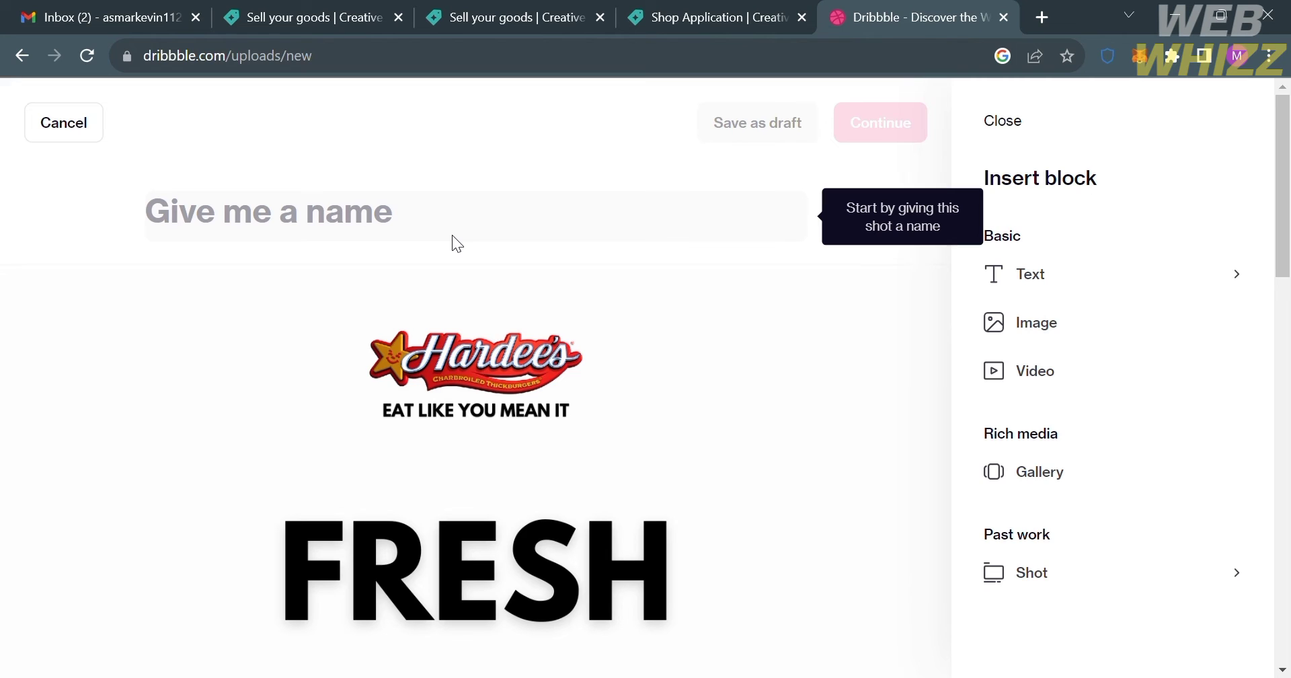
click(451, 217)
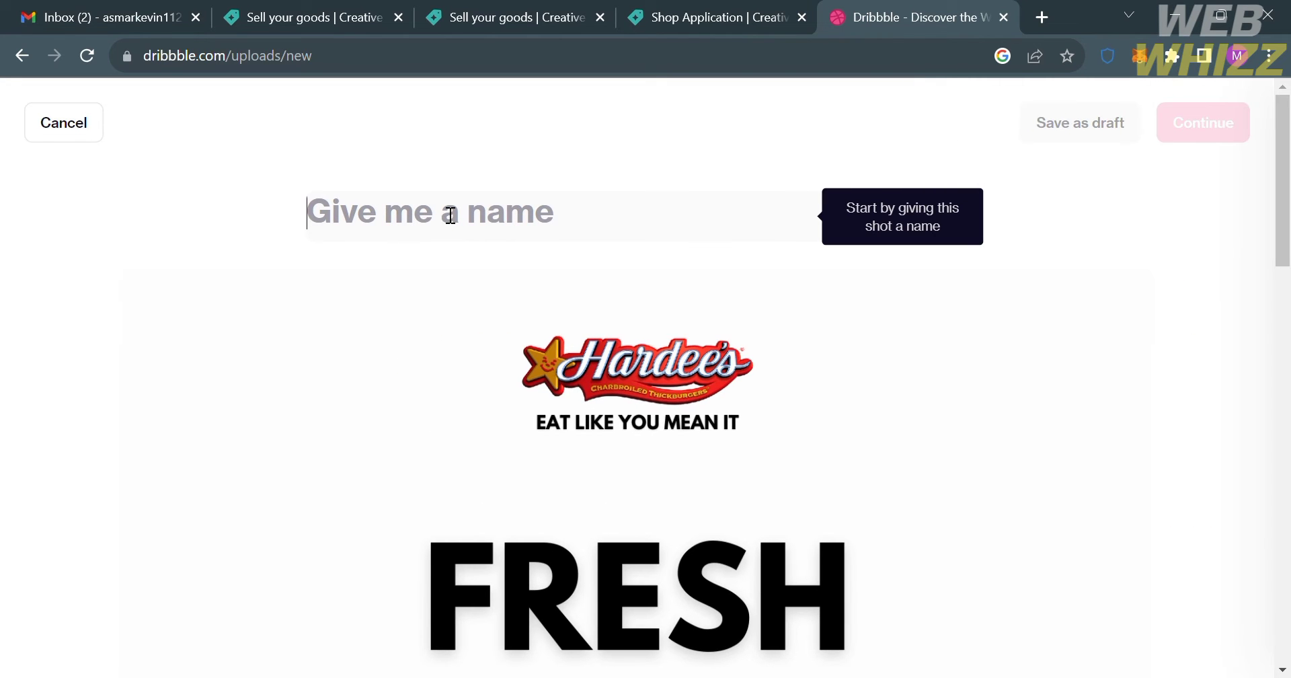
text(Ad)
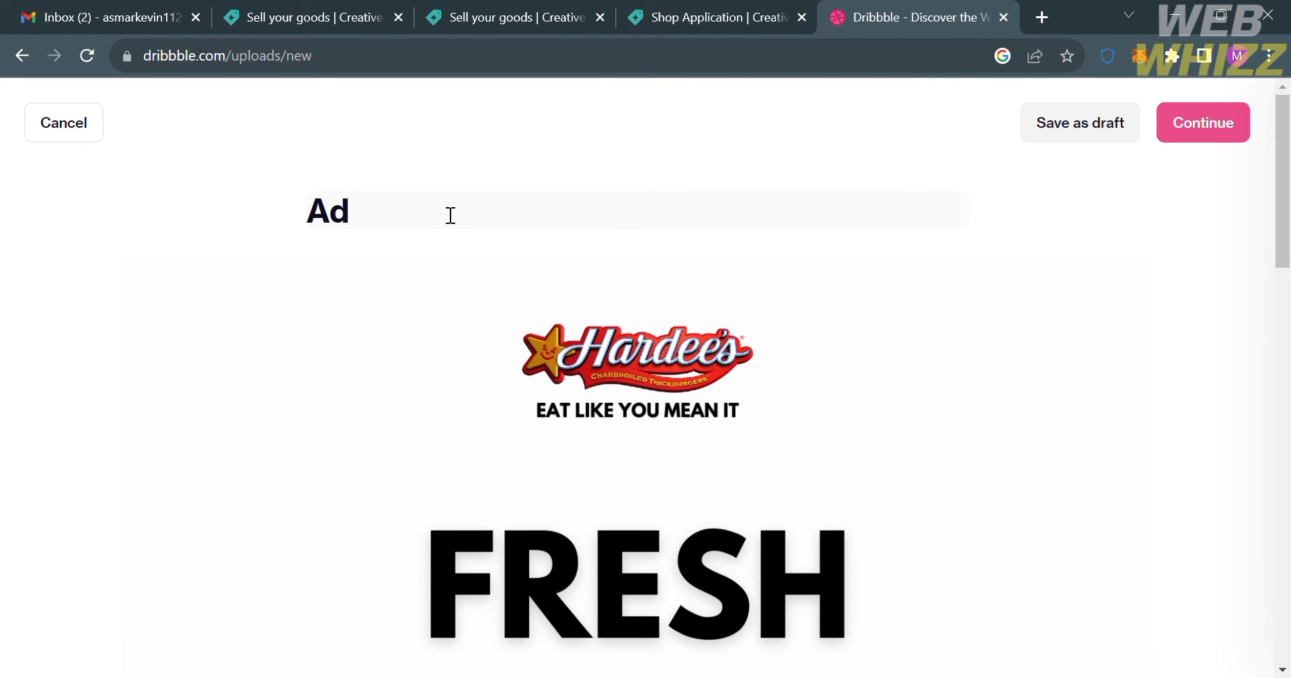
text(vertisem)
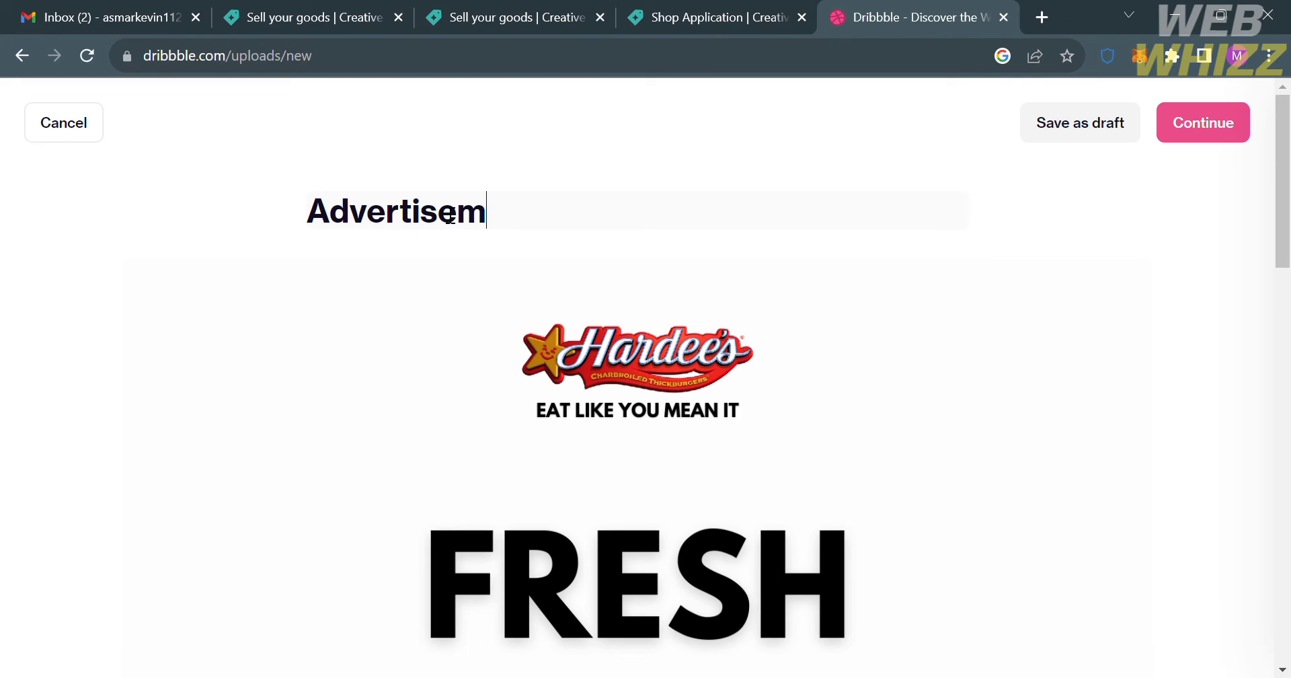
text(ent P)
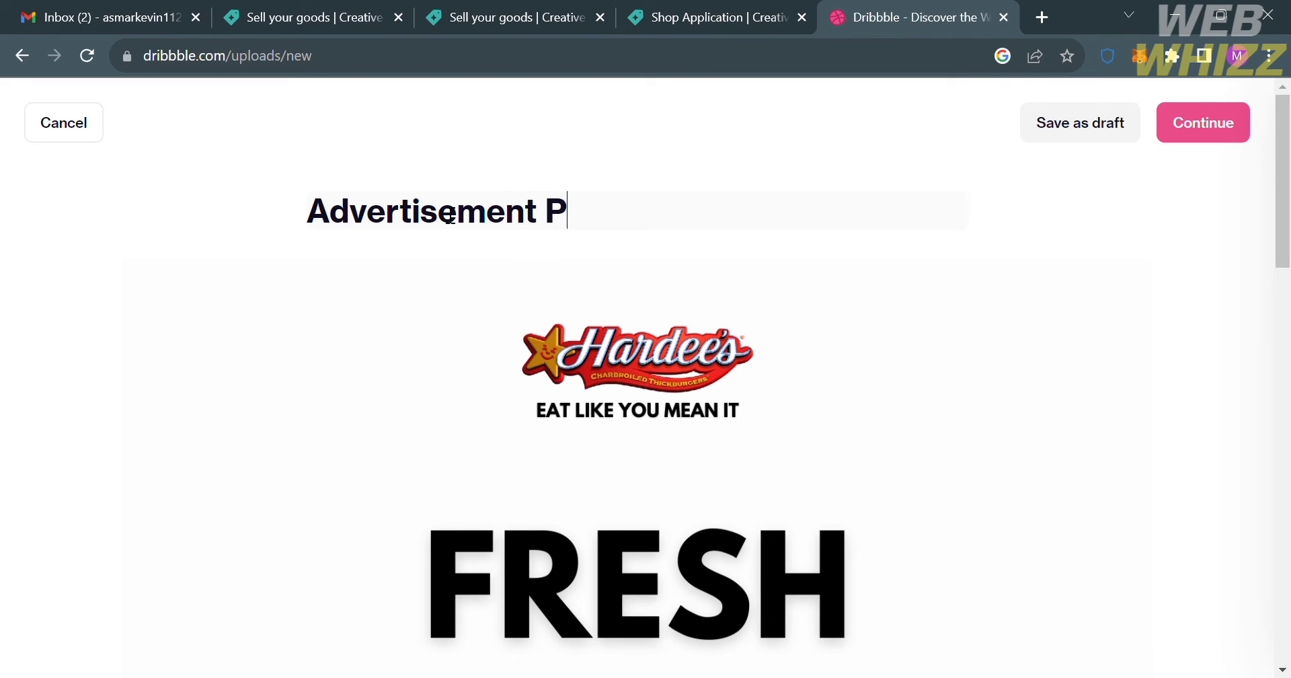
text(hoto)
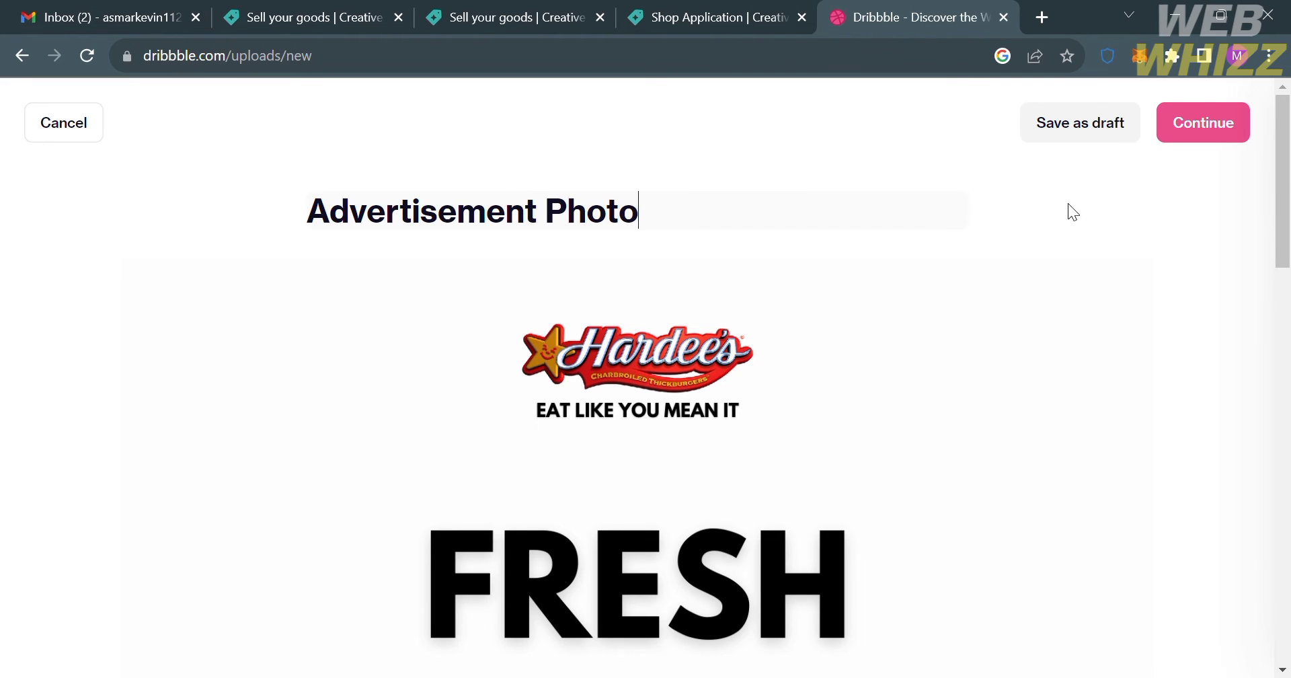
click(1210, 140)
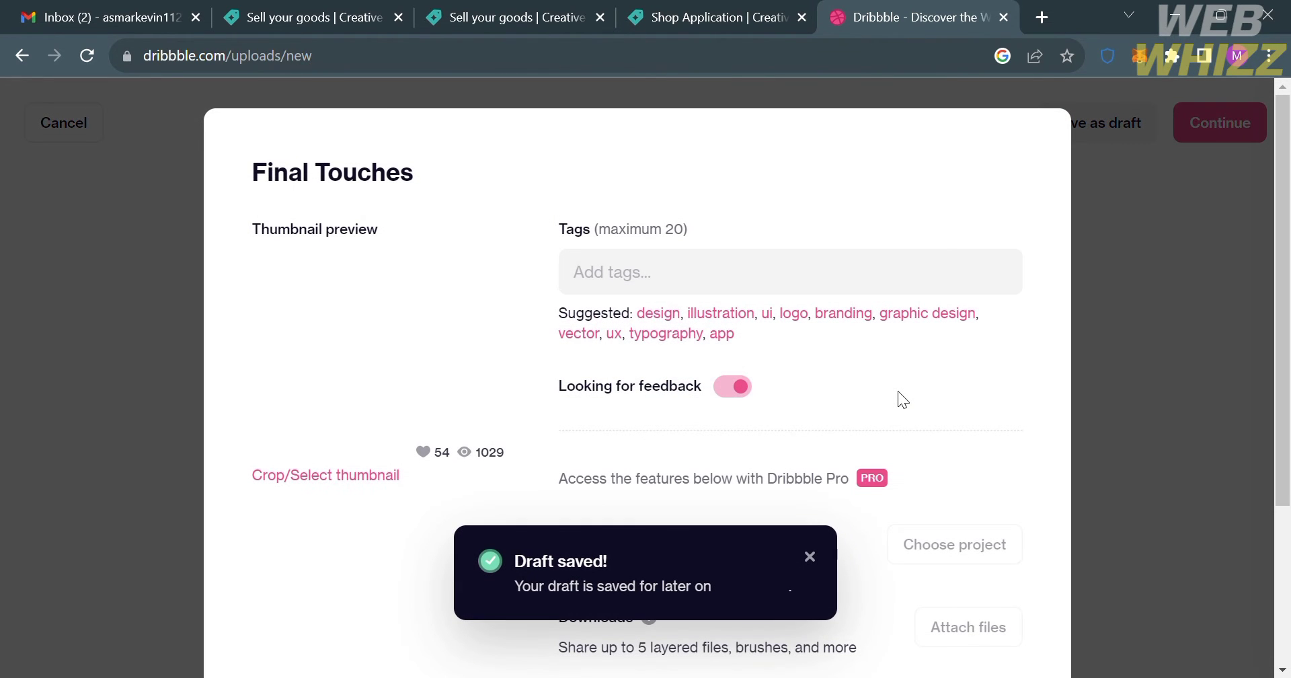
Publish the 'Advertisement Photo' shot immediately and view its live shot page
scroll(751, 299, down, 3)
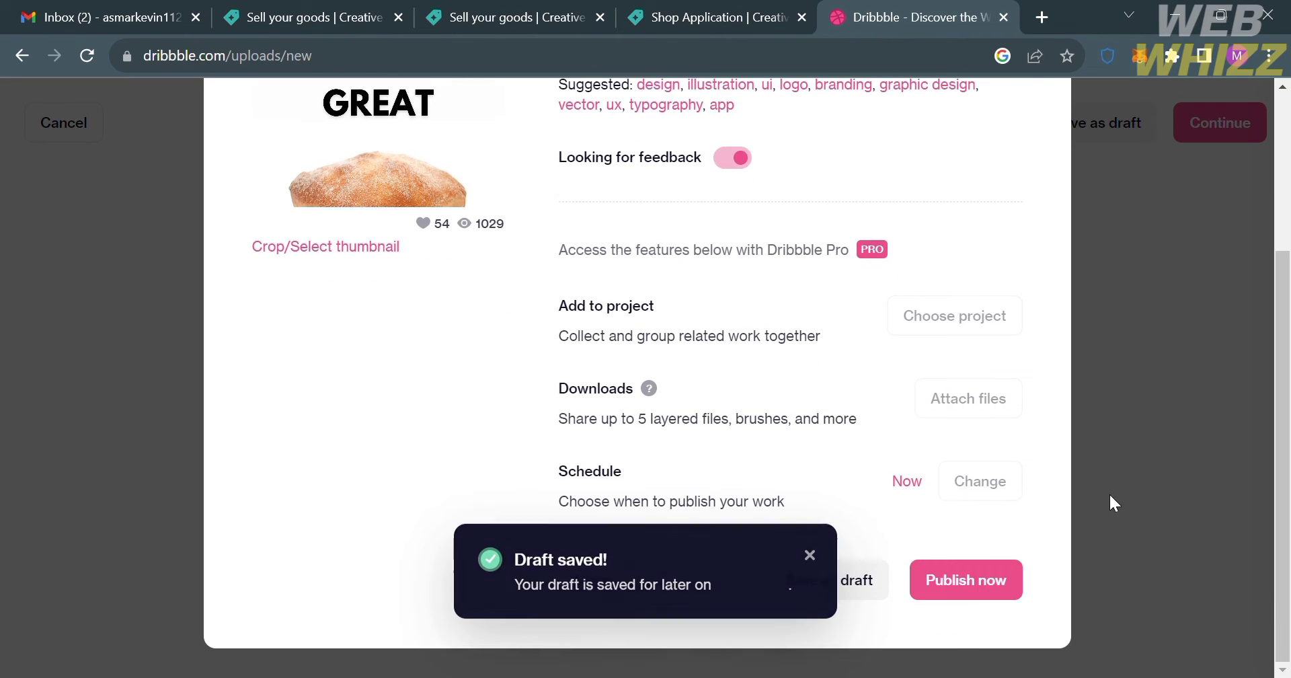
click(986, 576)
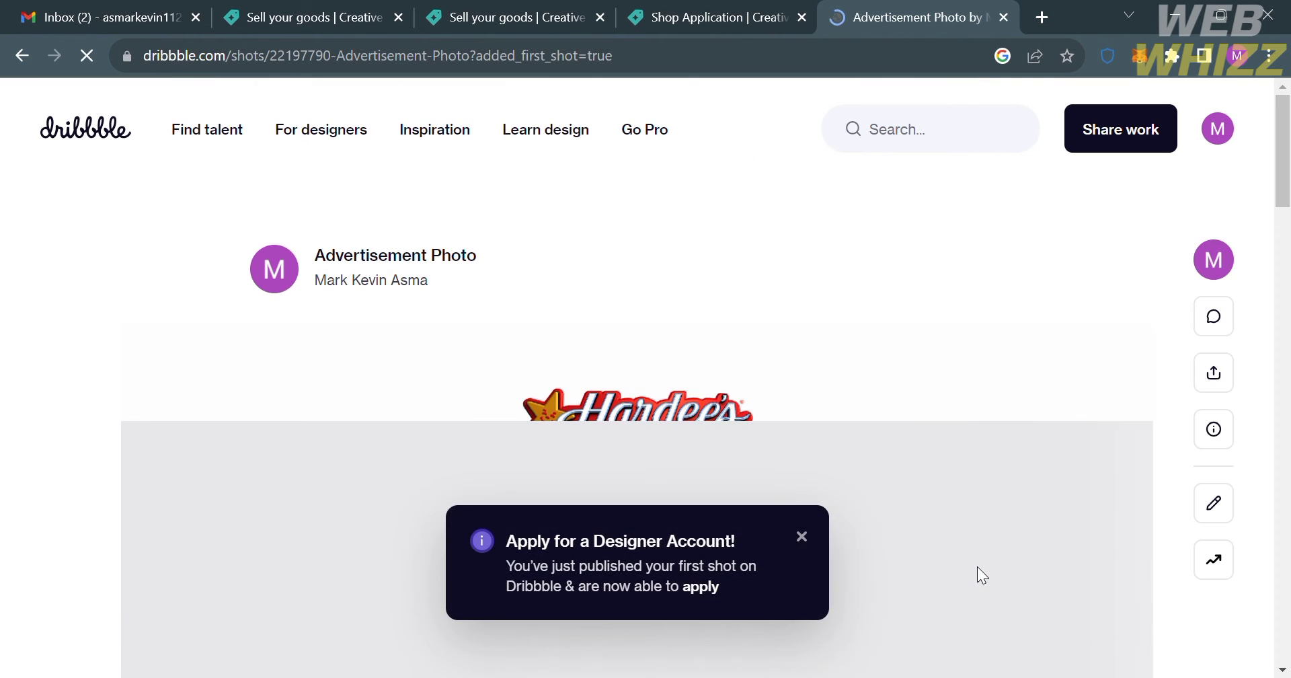
scroll(978, 565, down, 1)
scroll(978, 566, down, 15)
key(alt+Left)
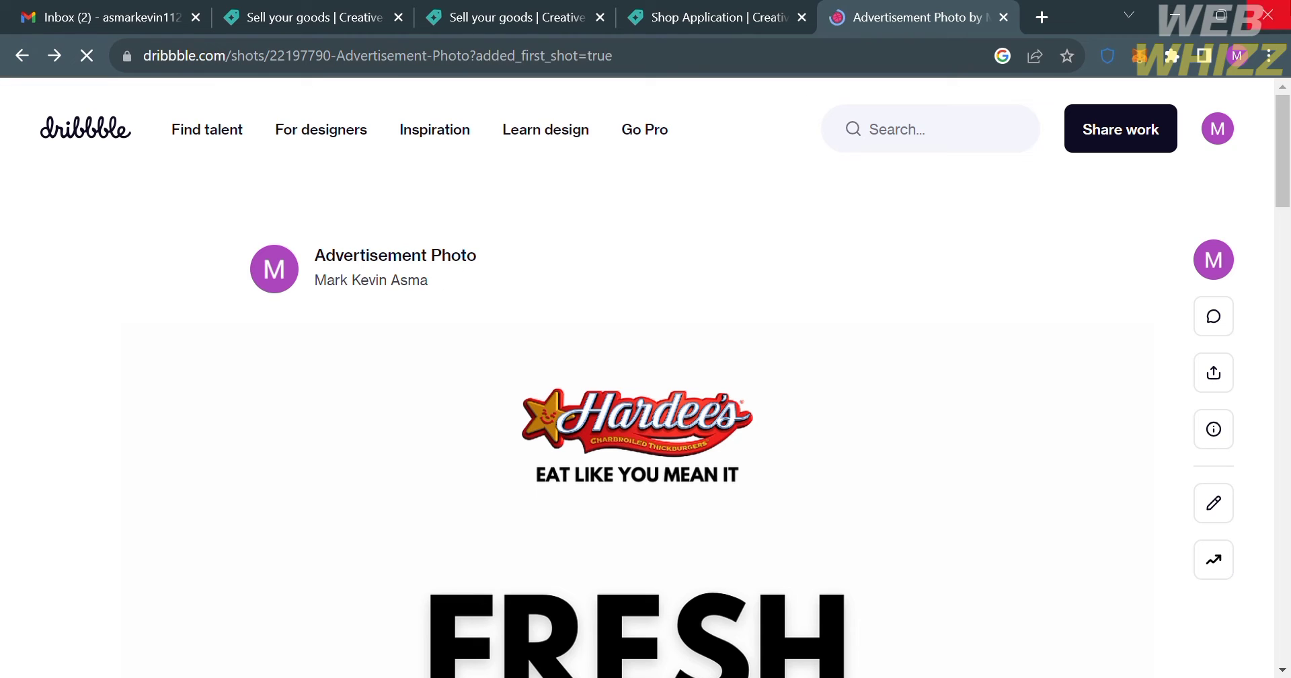
Copy your Dribbble profile URL from the avatar menu's profile page, then return to the Shop Application tab
mouse_move(1219, 139)
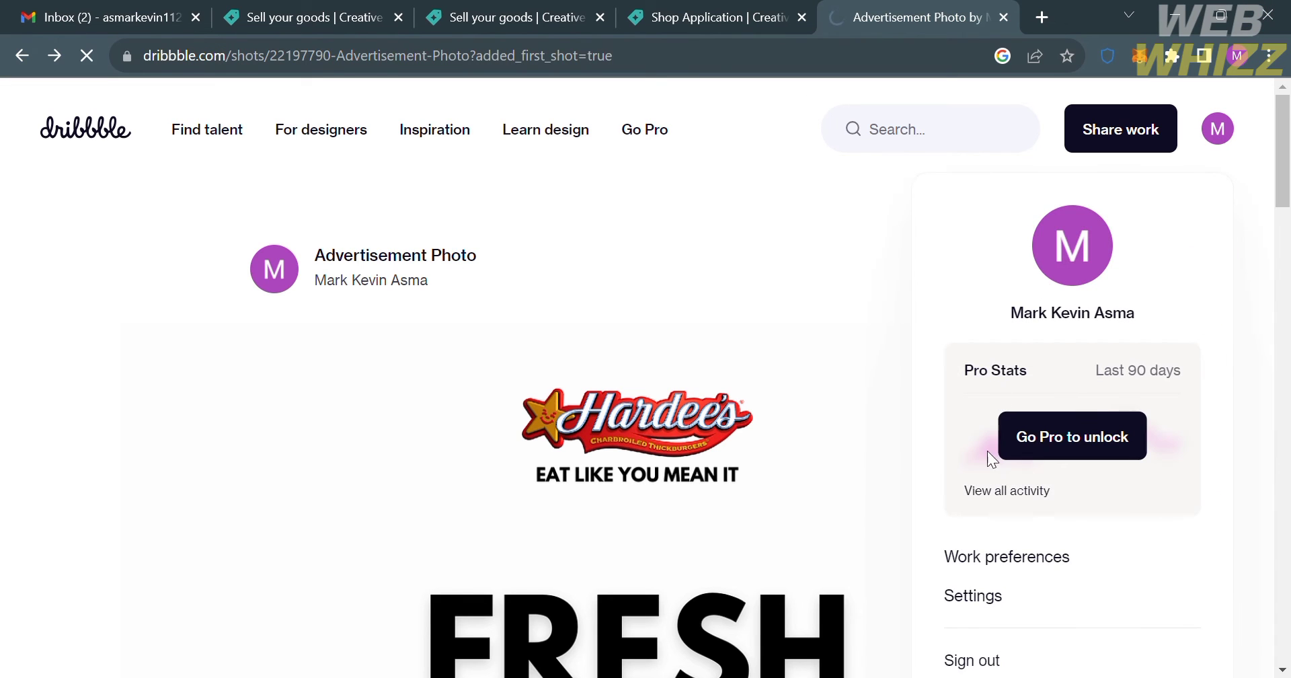
click(1049, 311)
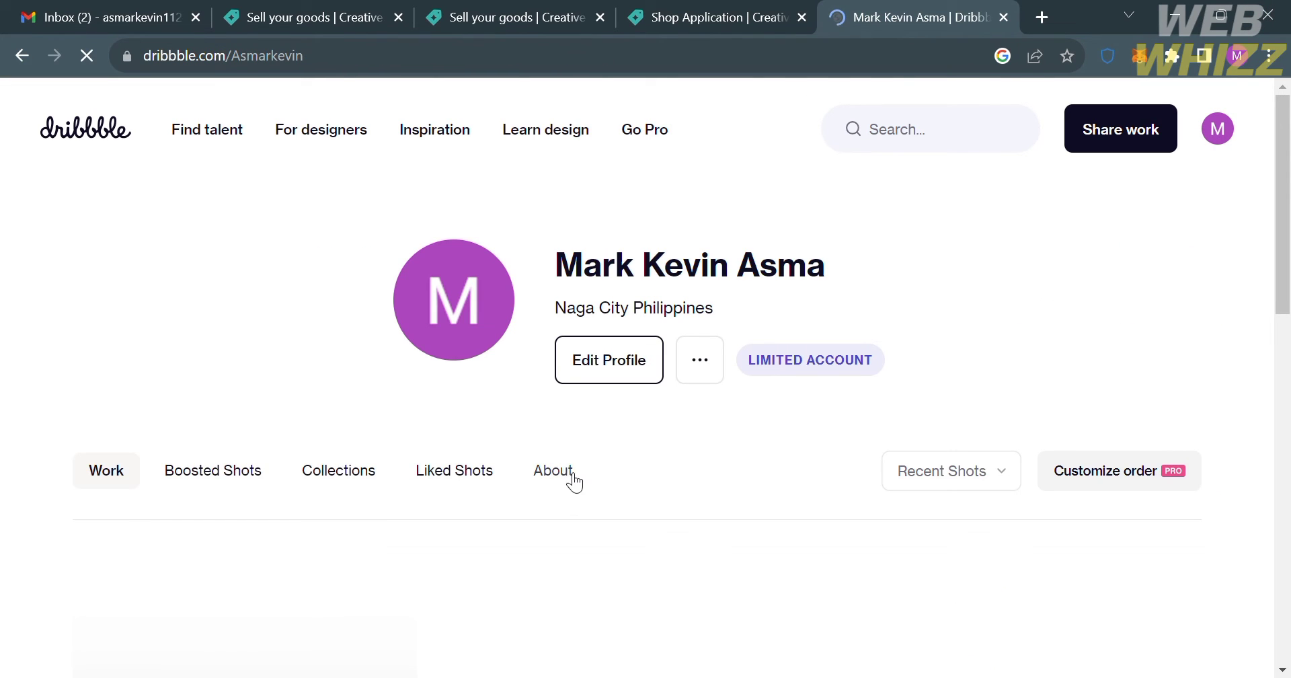
click(502, 66)
key(ctrl+c)
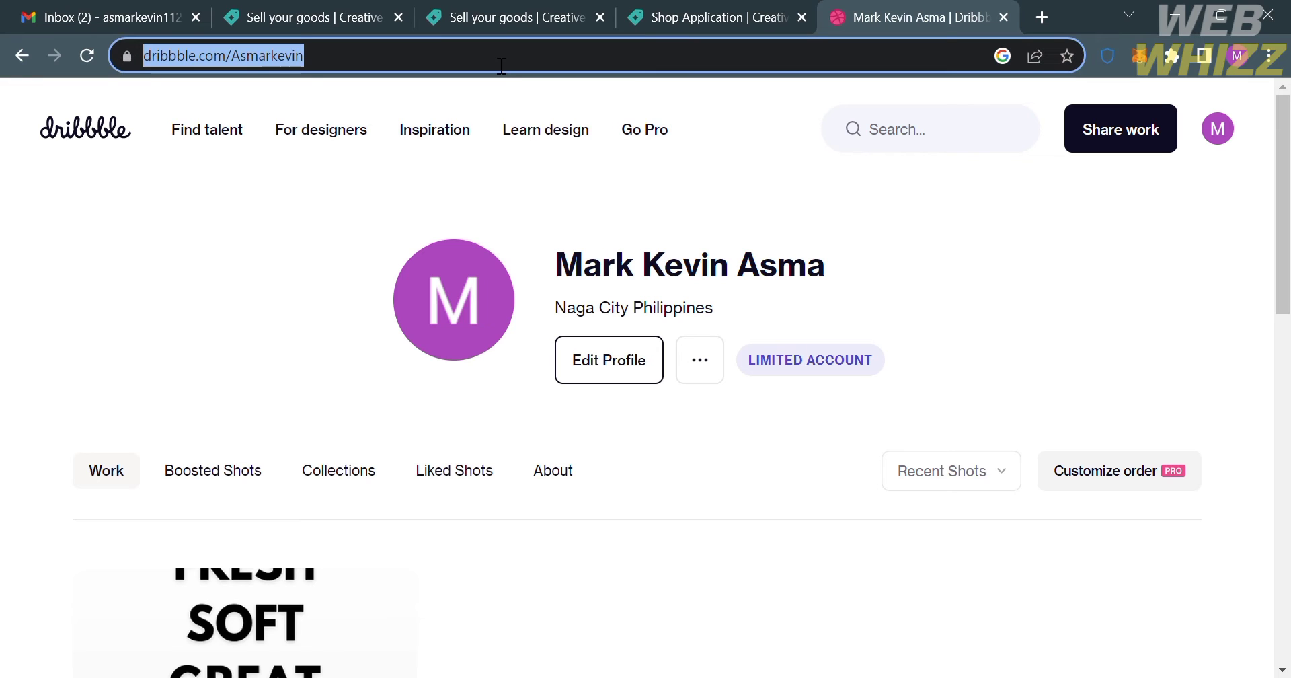
click(744, 9)
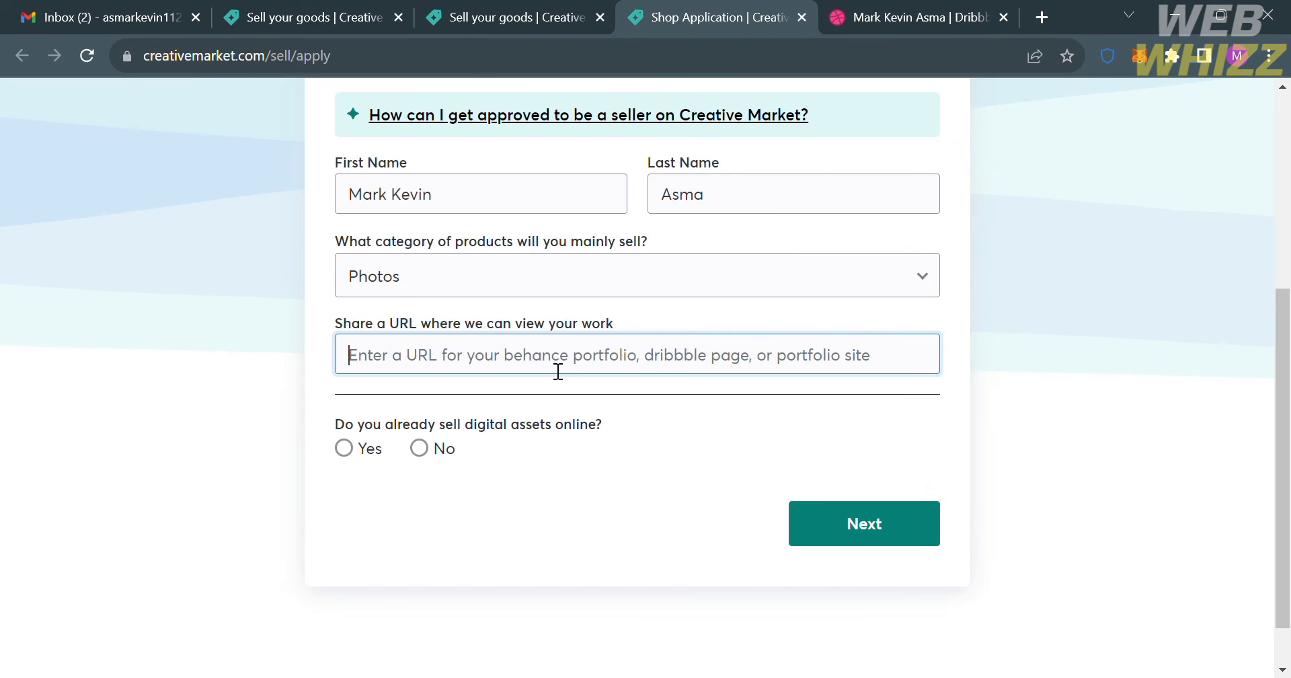
Paste the Dribbble profile URL, grant submission permission, answer No to selling online, and advance
key(ctrl+v)
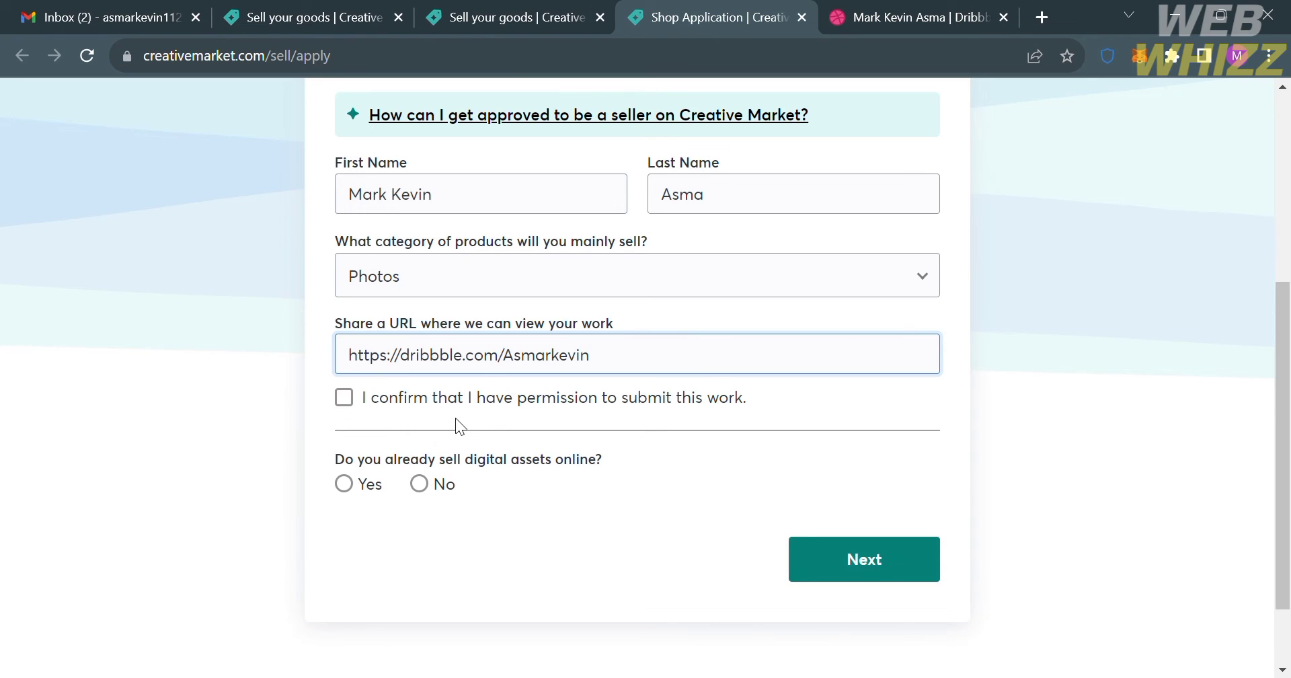
click(349, 396)
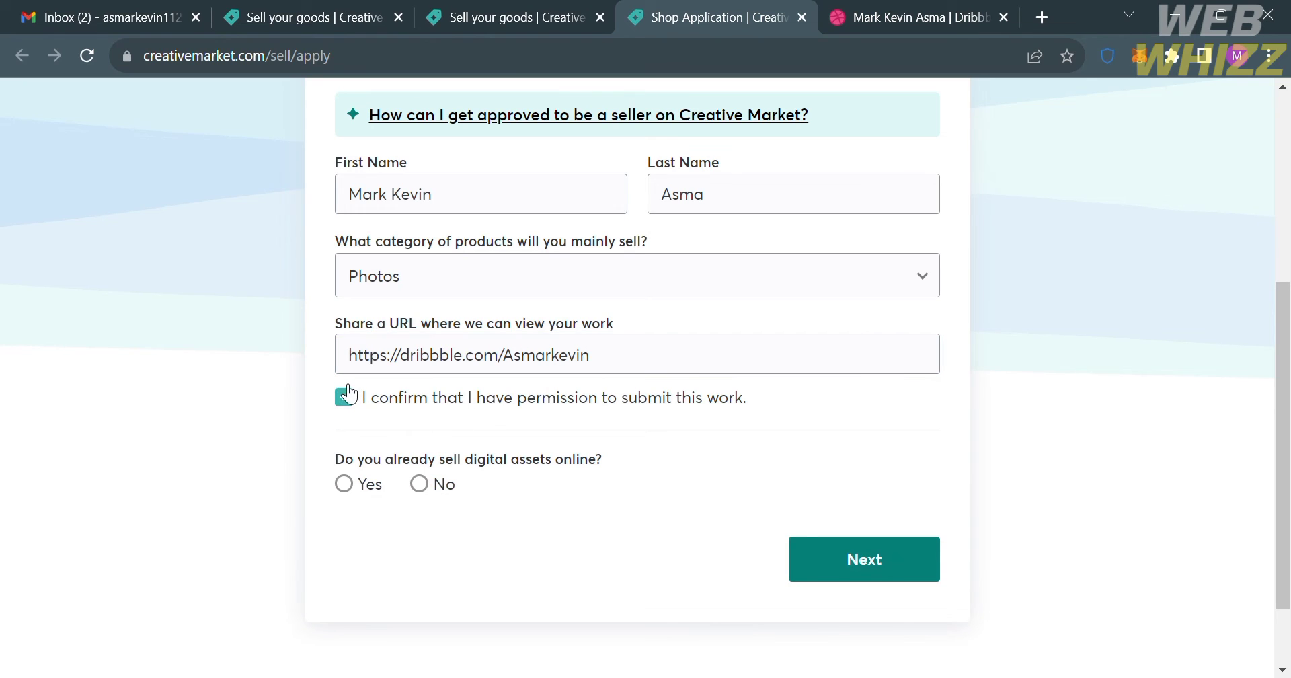
click(351, 489)
scroll(384, 618, down, 4)
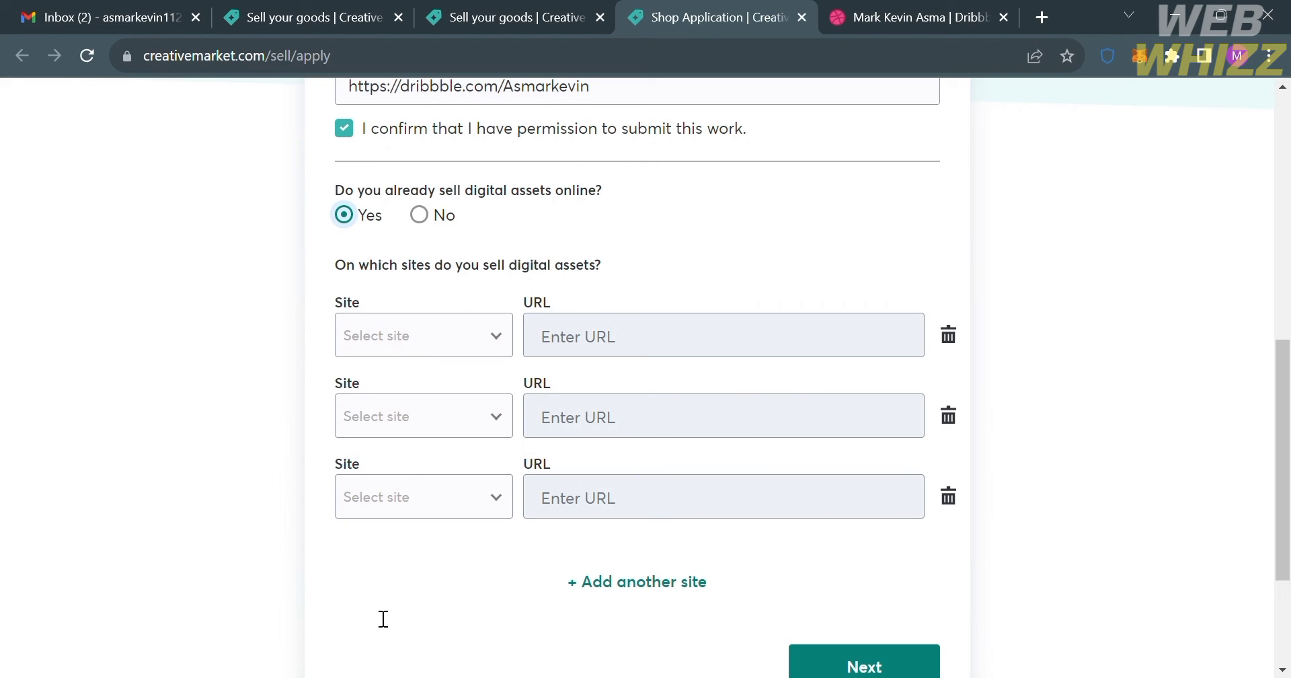
scroll(374, 614, up, 2)
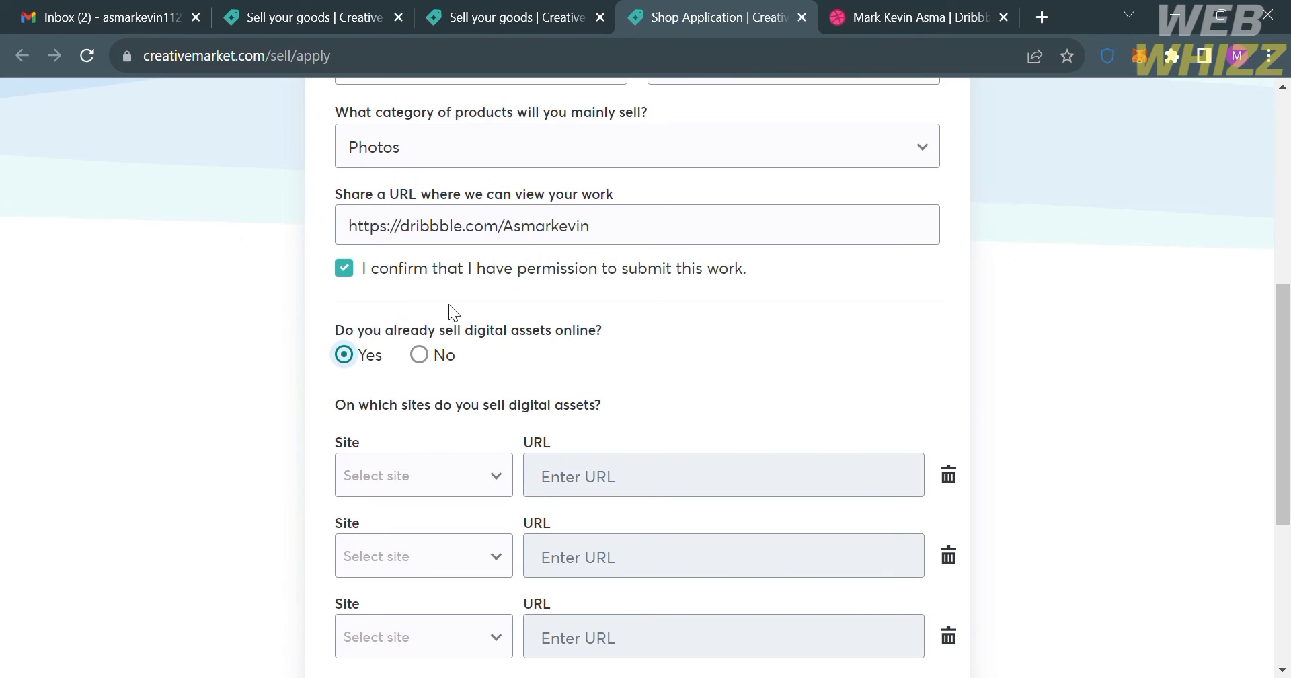
click(422, 351)
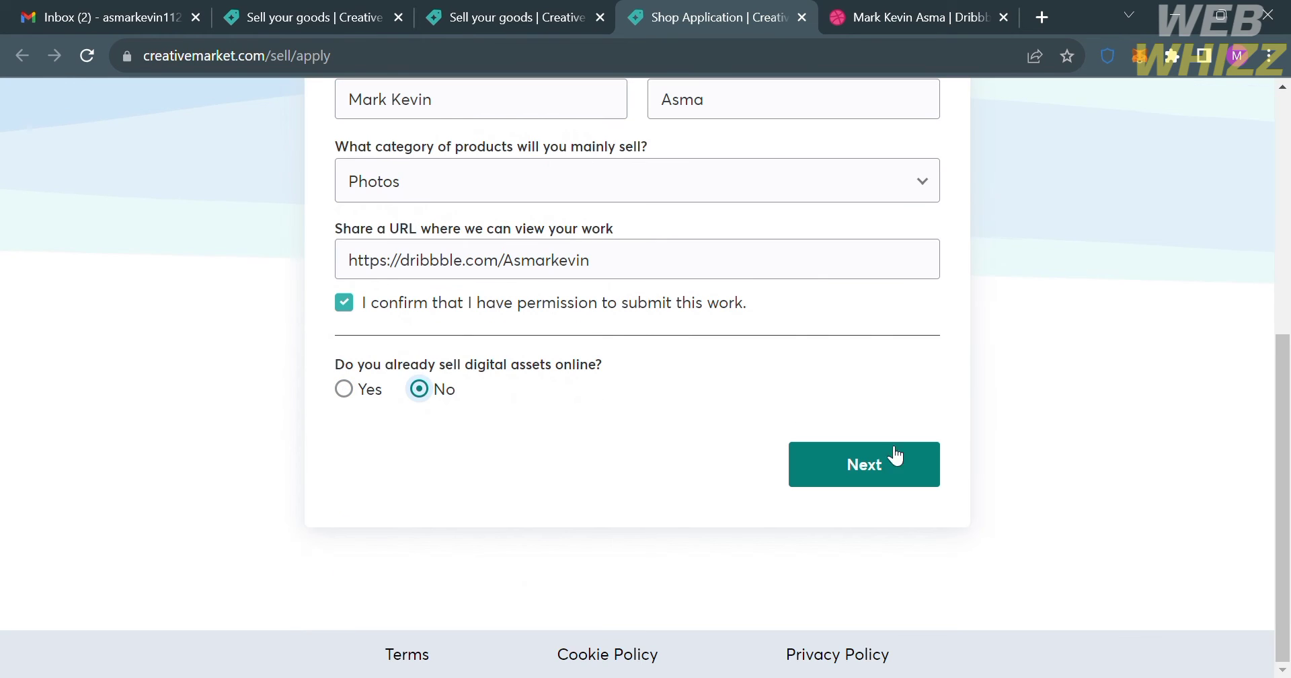
click(925, 467)
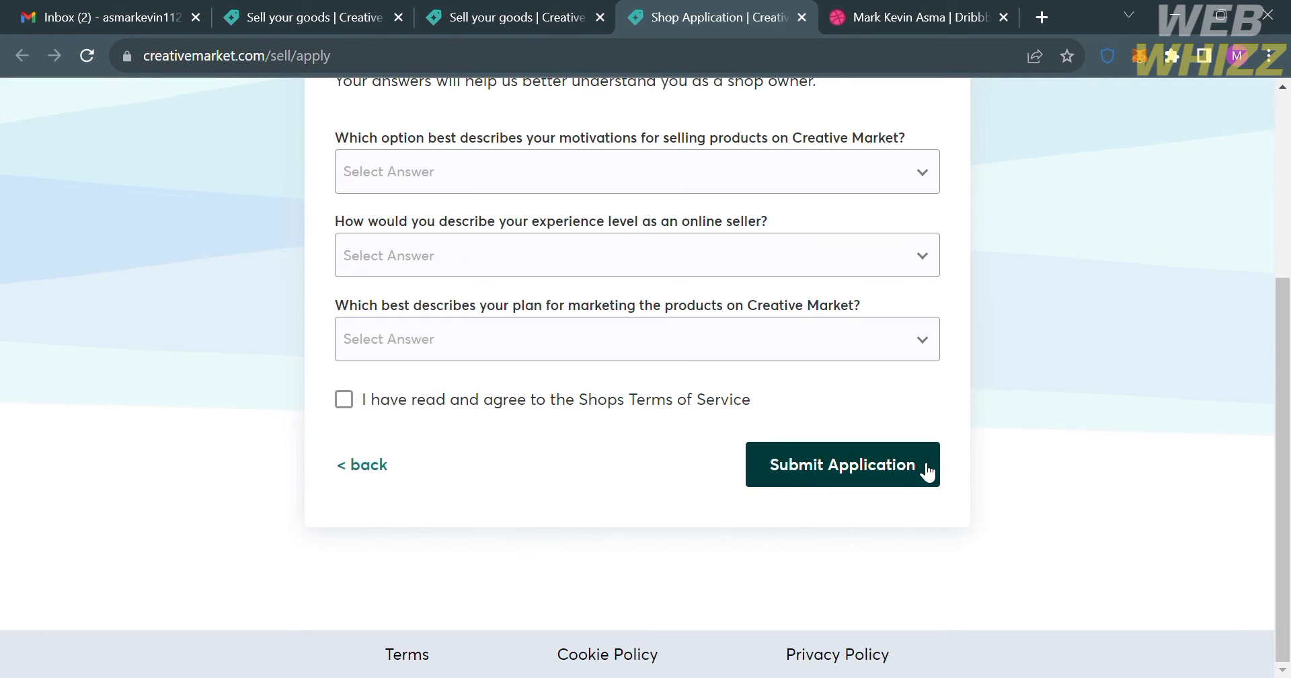
Answer the motivation as primary income and experience as selling only through your own website
scroll(929, 473, up, 2)
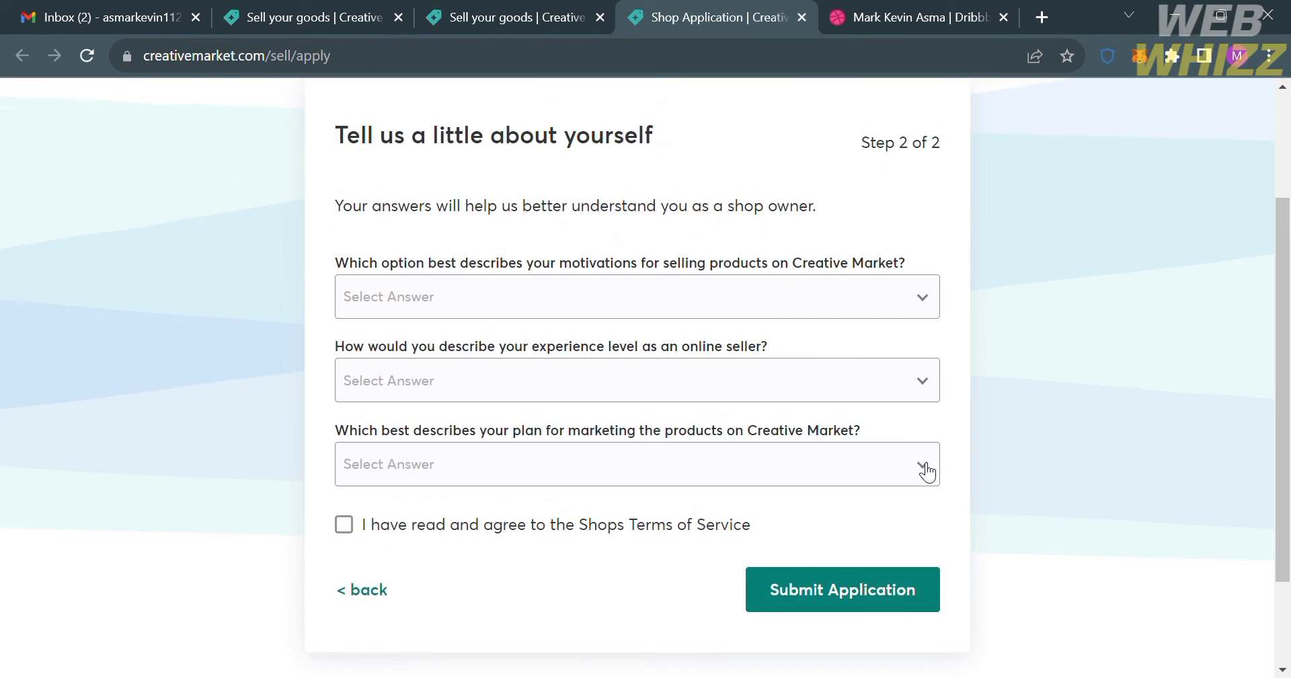
click(900, 295)
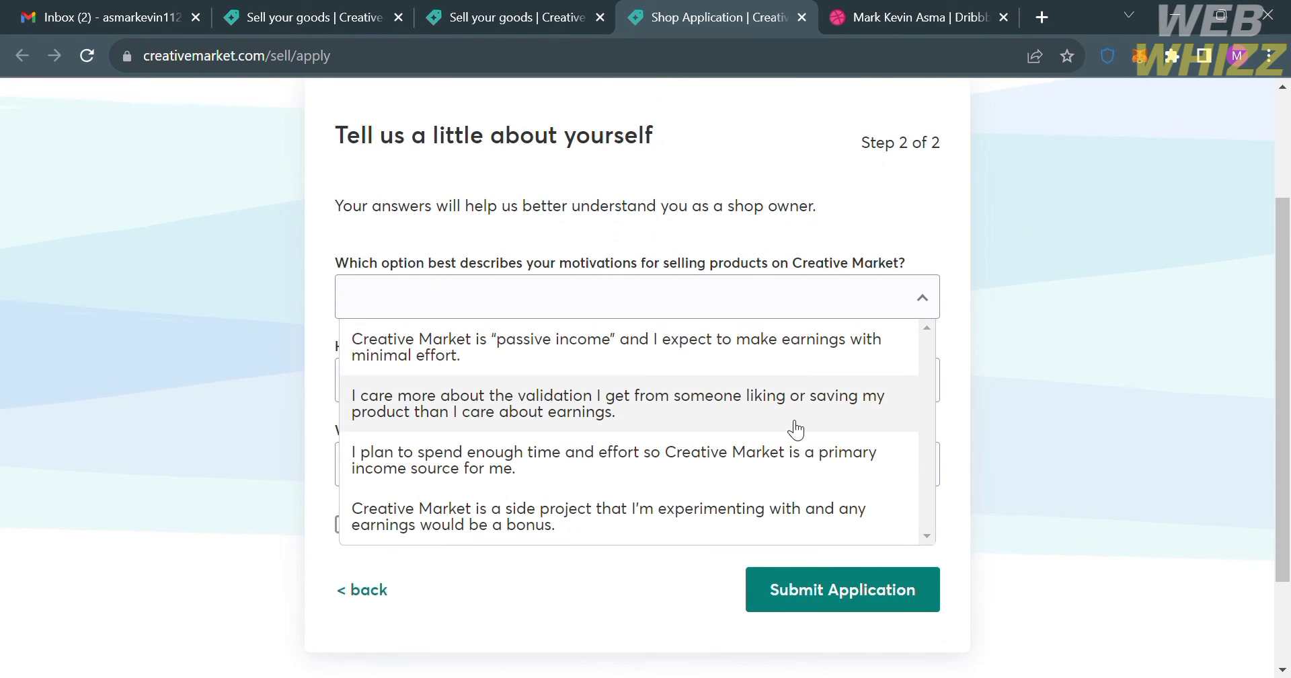
click(798, 454)
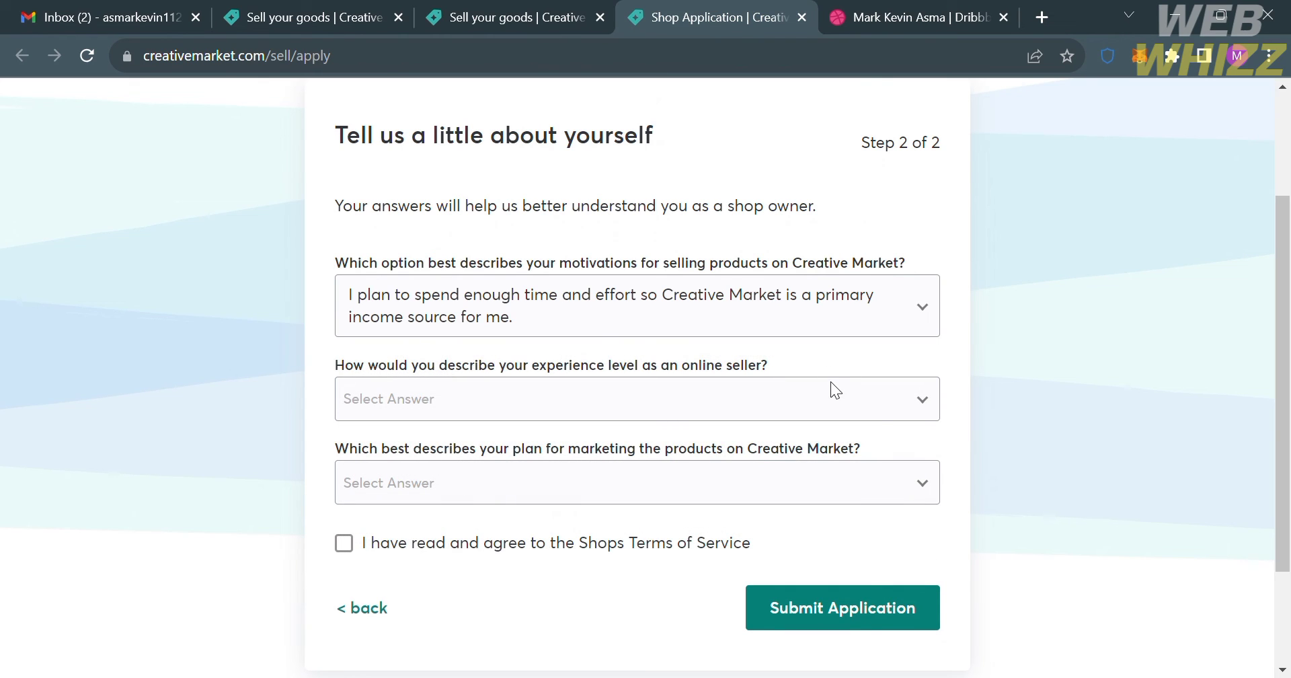
click(876, 419)
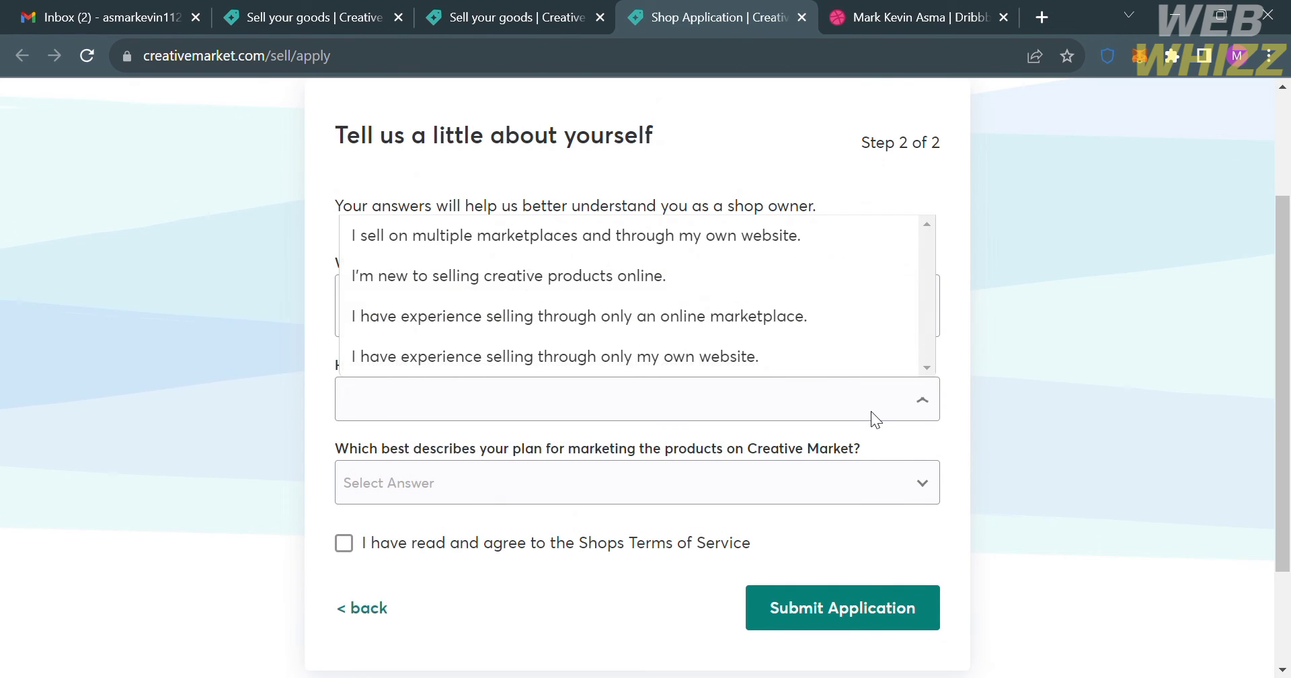
click(818, 349)
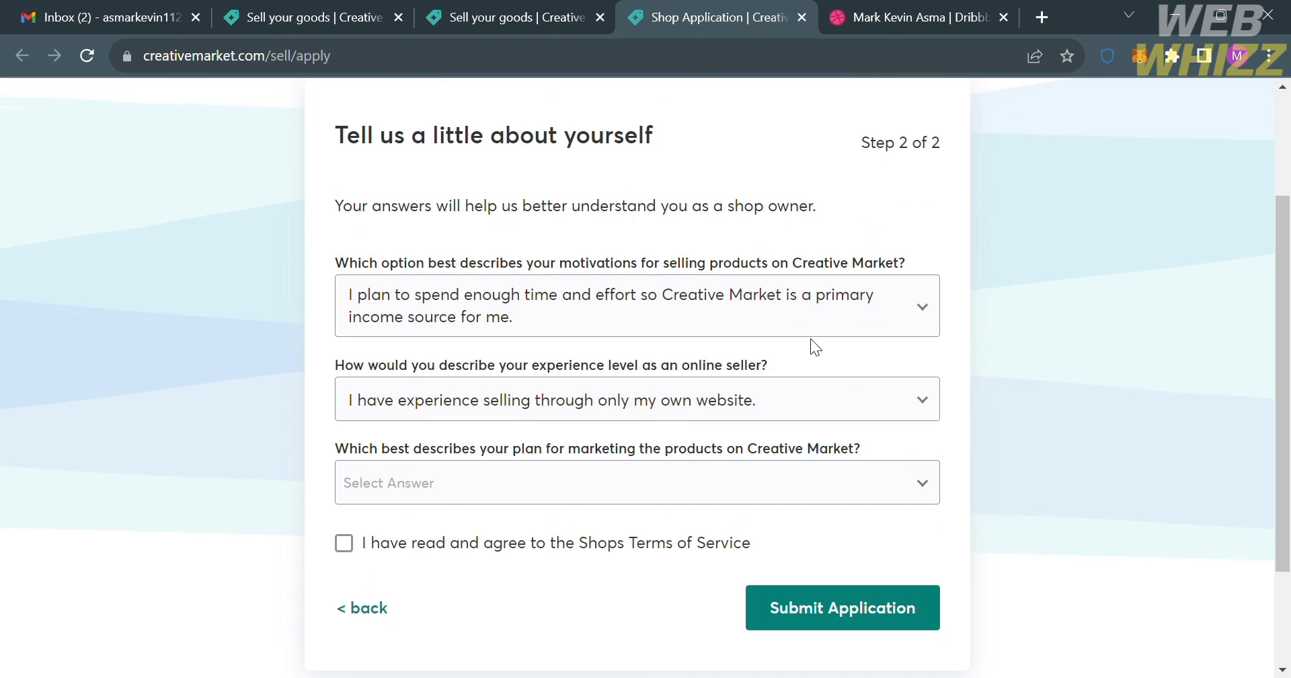
Choose needing marketing advice, accept the Shops Terms of Service, and submit the application
click(719, 485)
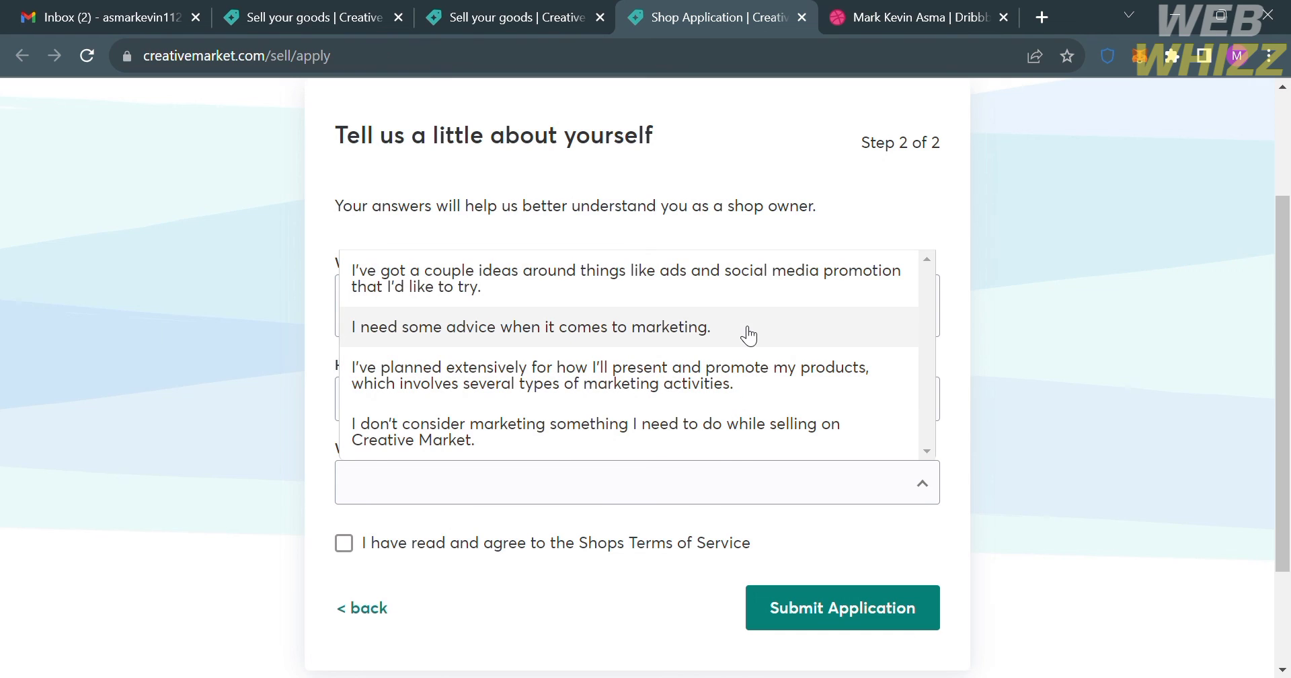
click(748, 330)
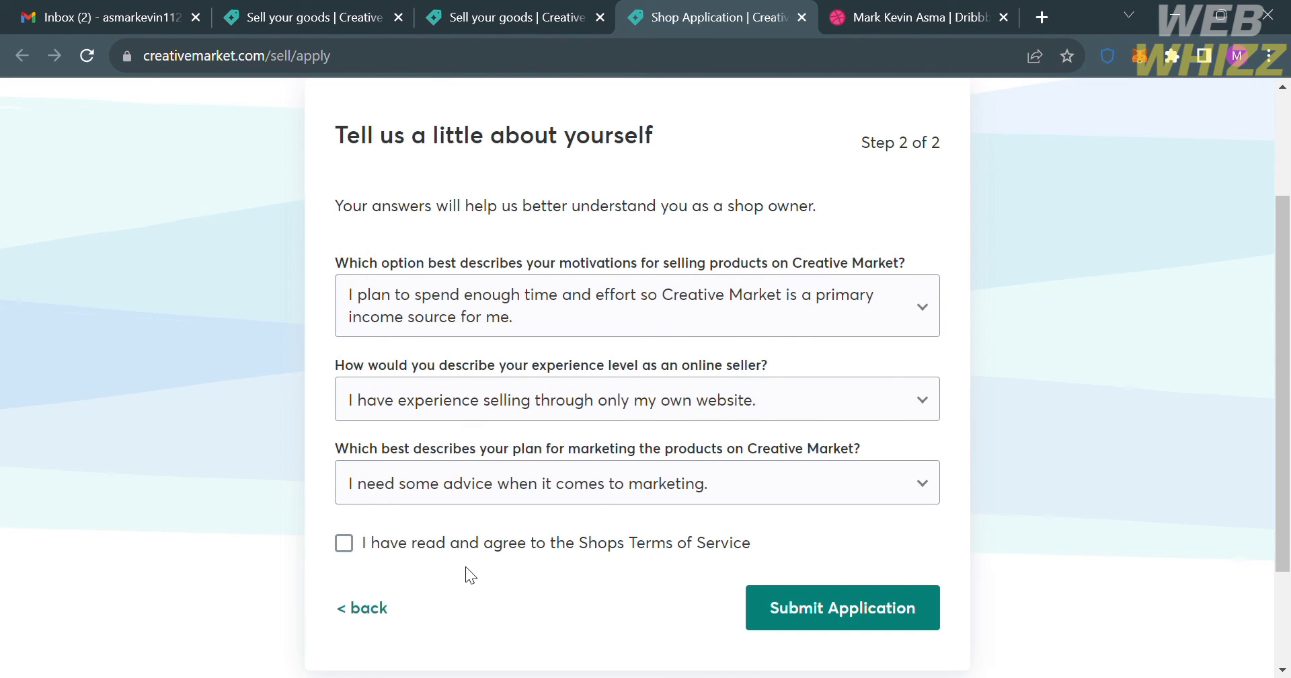
click(364, 542)
click(855, 605)
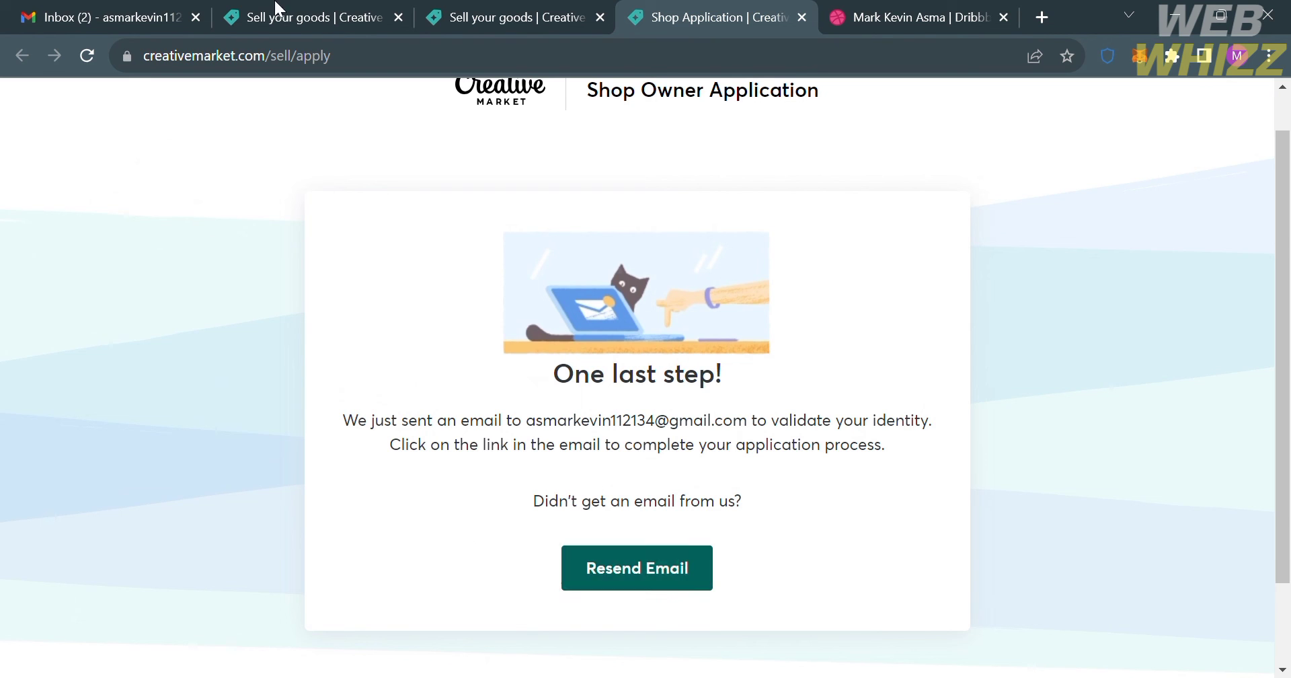
Reload Gmail, open Creative Market's 'One last step!' email and press Confirm Email
click(79, 9)
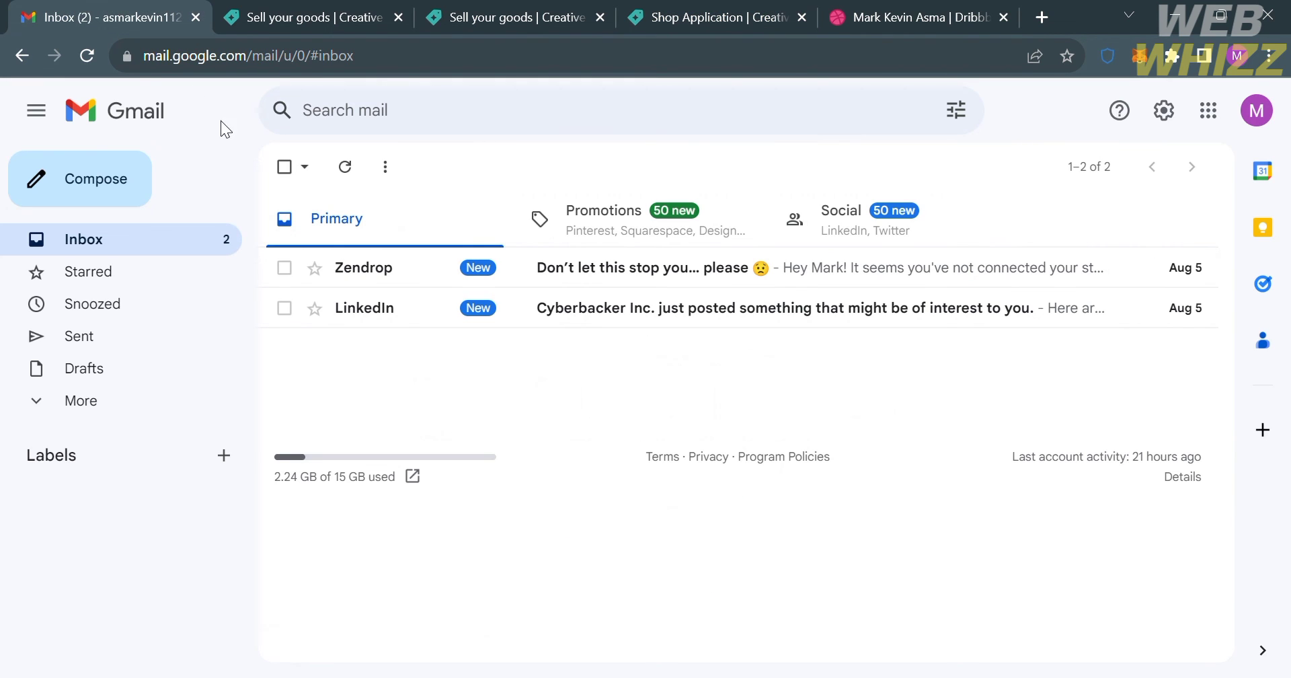
click(87, 53)
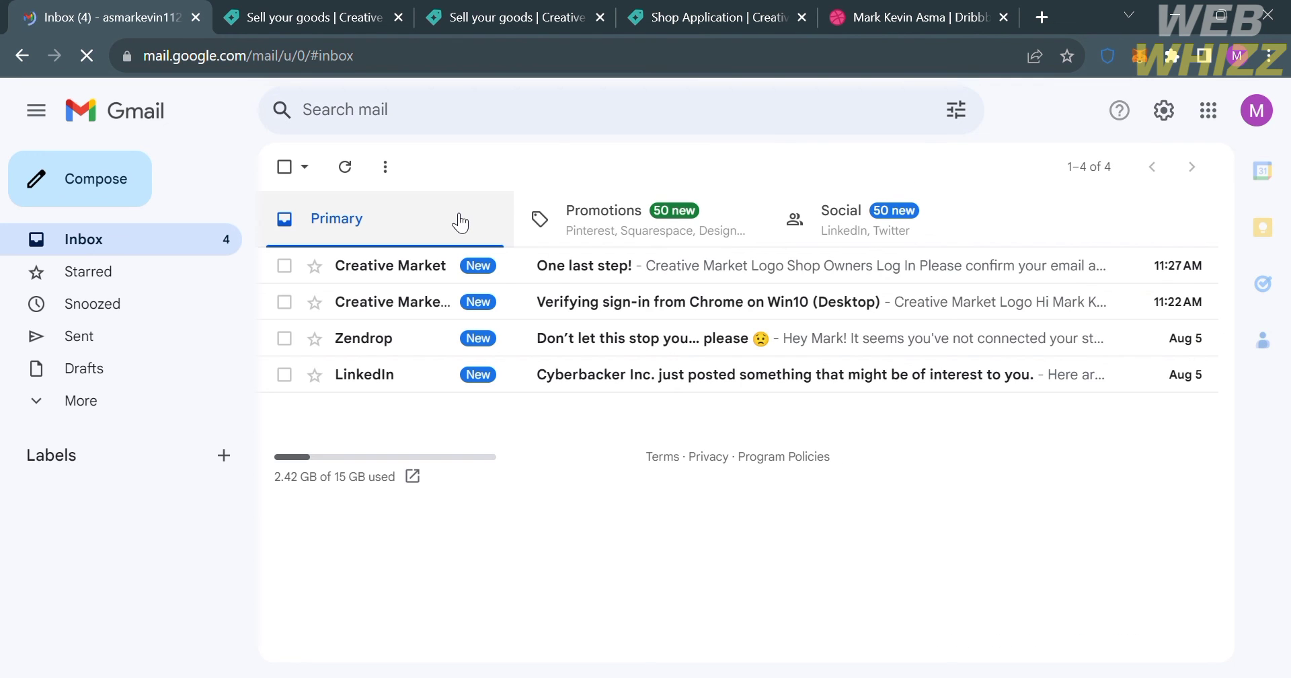
click(514, 284)
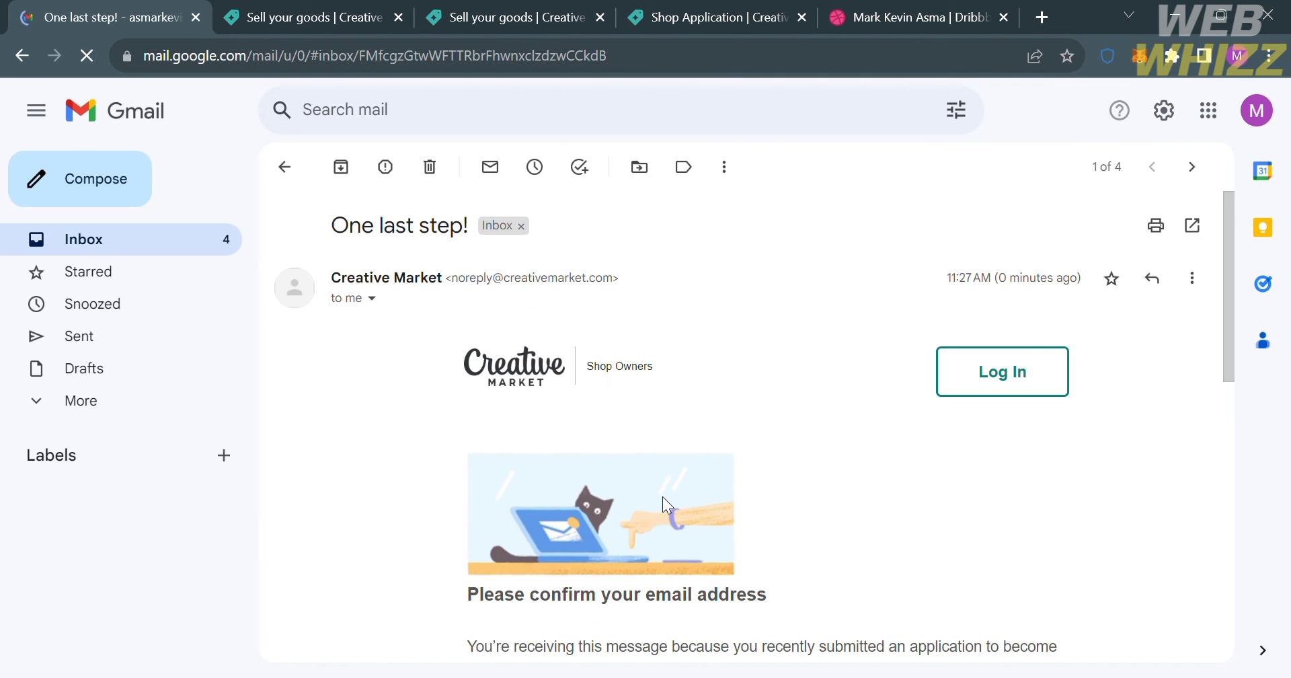
scroll(666, 504, down, 5)
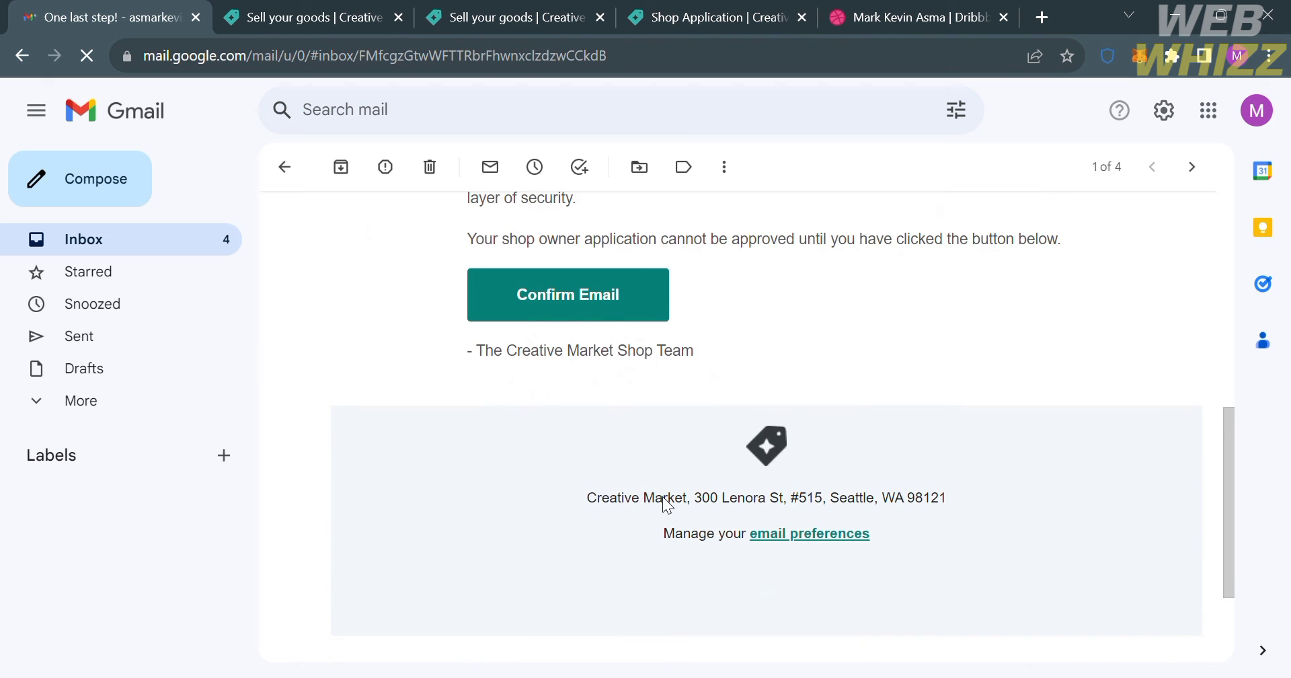
click(624, 301)
Follow the thank-you page's Read more link to the Shop Center's Expand Your Shop articles
scroll(667, 371, down, 5)
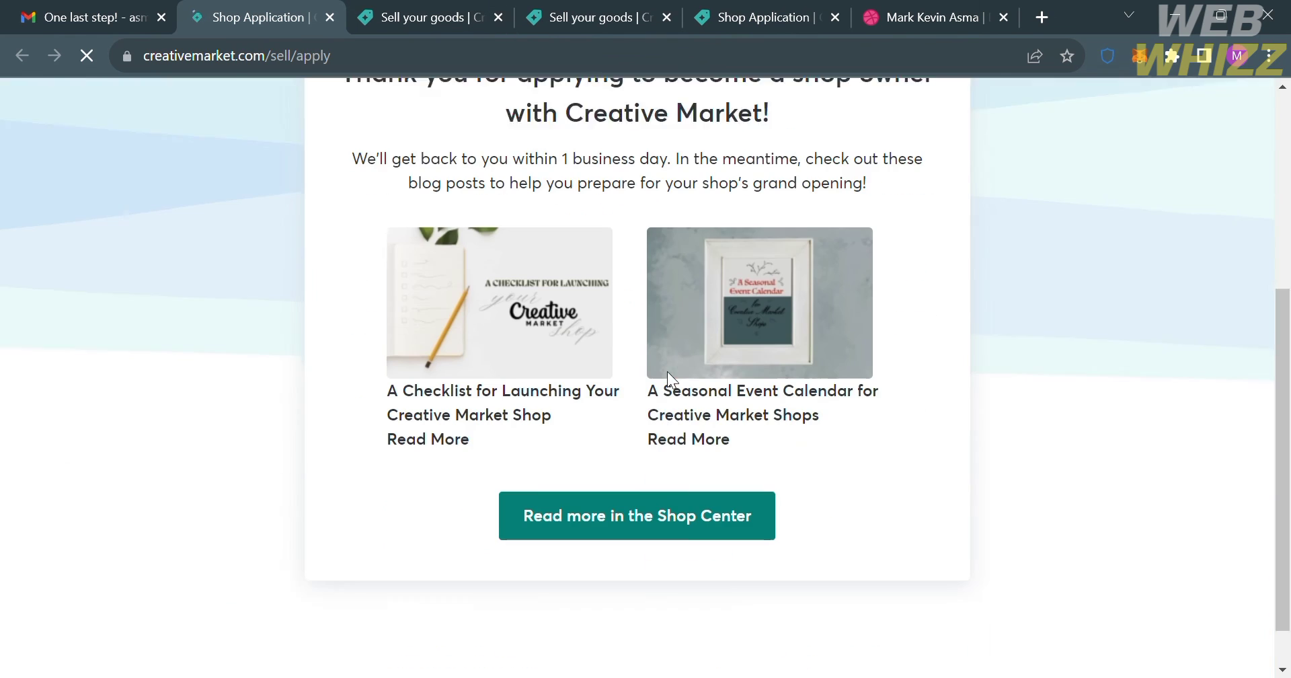
scroll(673, 375, up, 5)
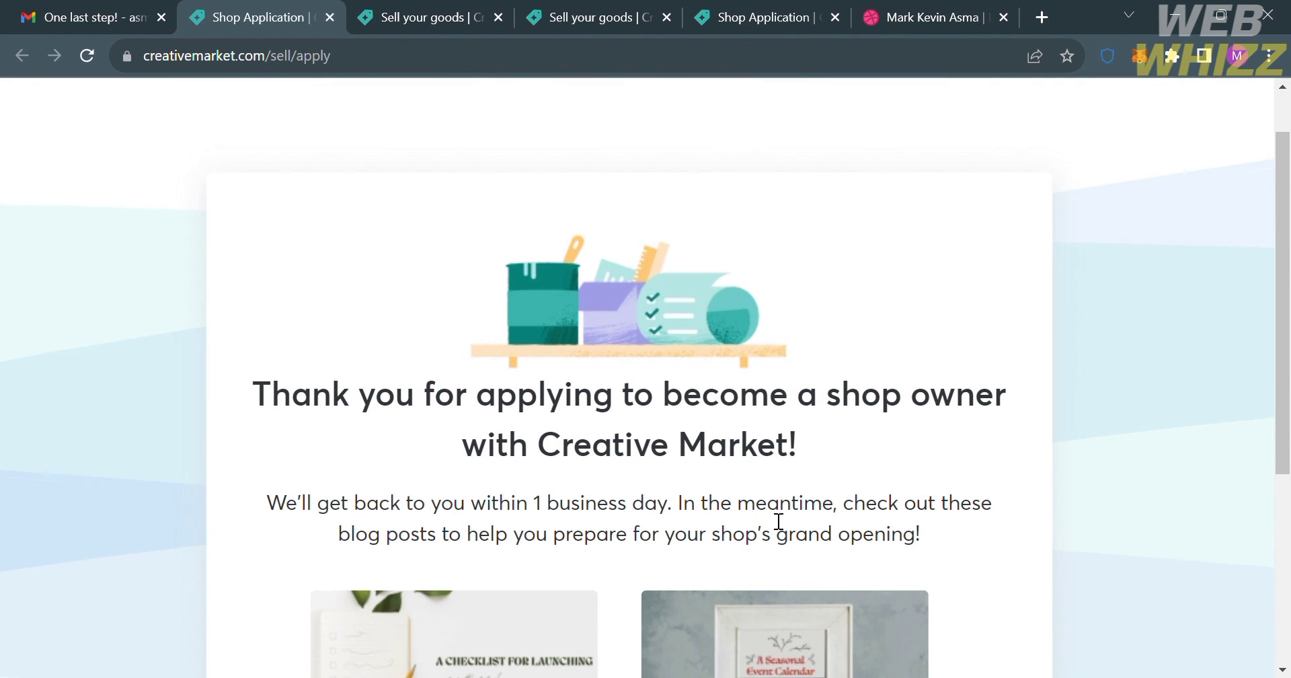
scroll(576, 582, down, 8)
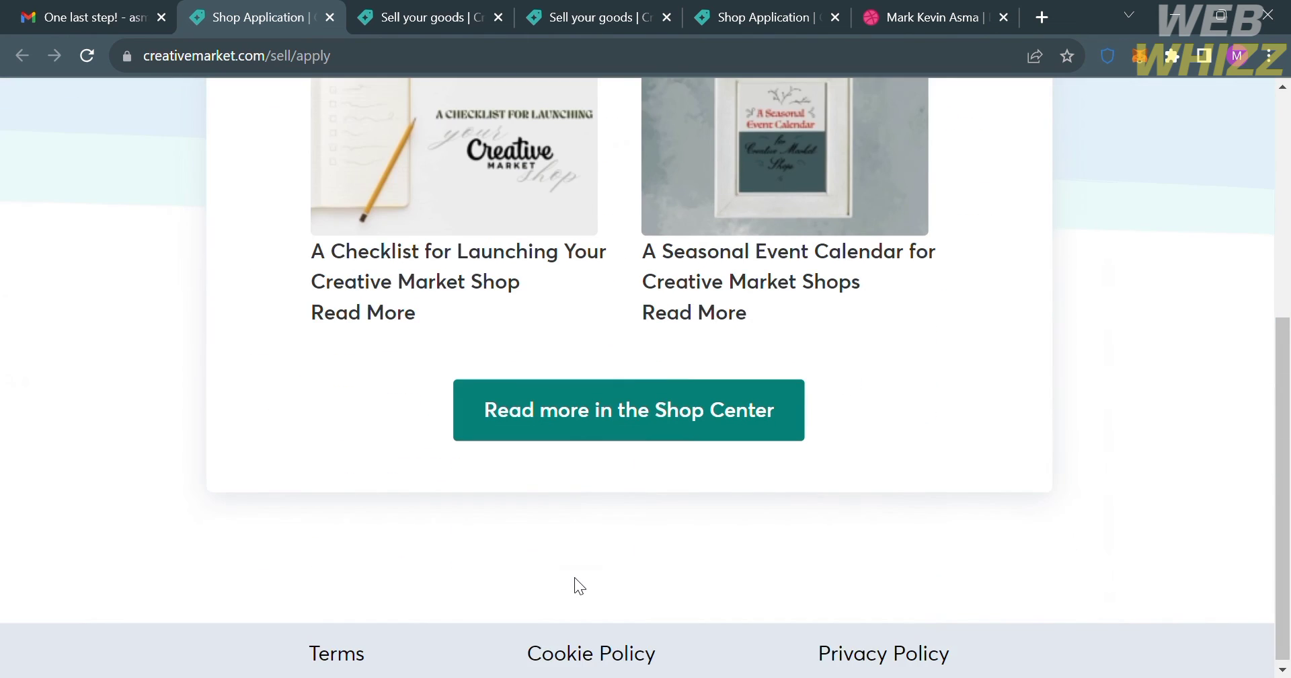
scroll(577, 585, up, 2)
scroll(577, 582, up, 6)
scroll(574, 583, down, 5)
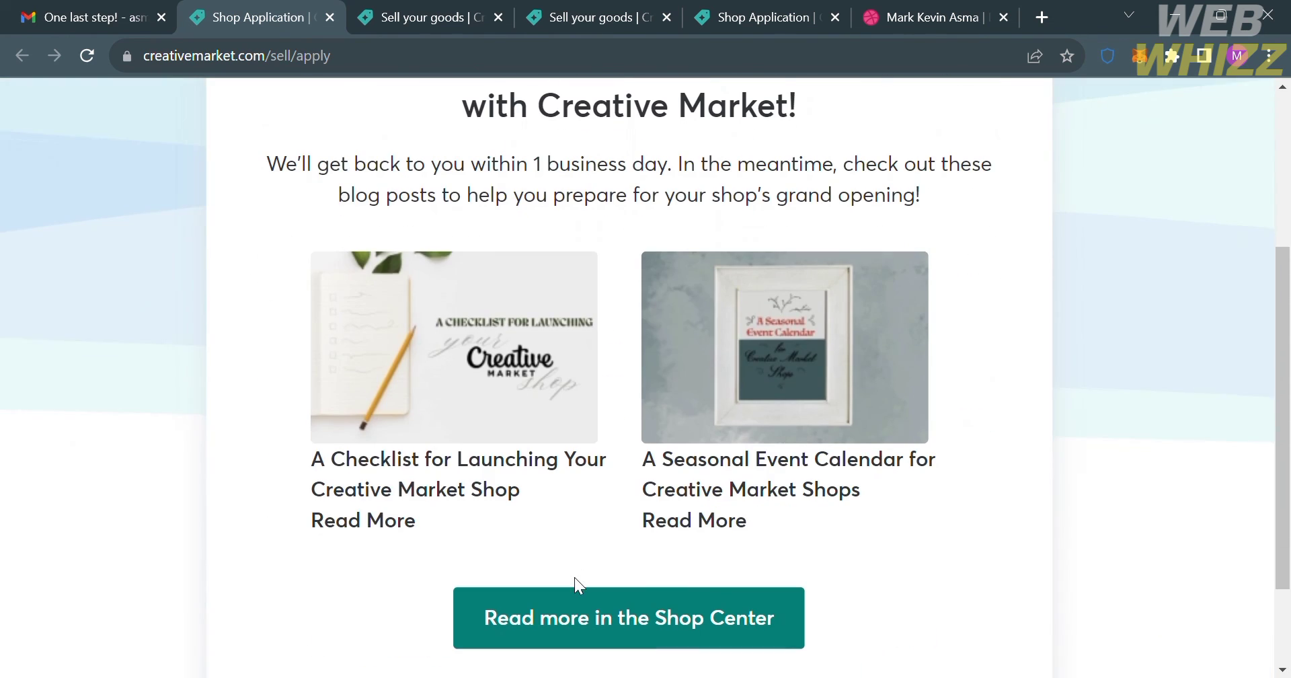
click(594, 621)
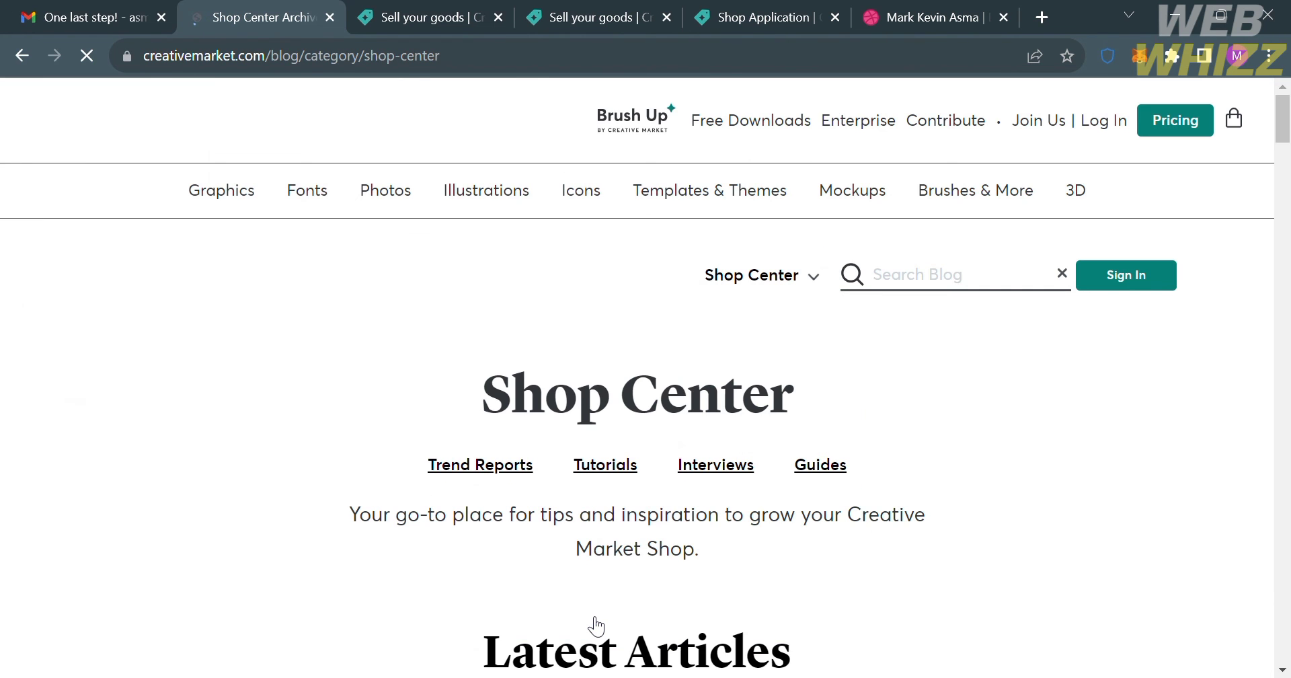
scroll(595, 626, down, 15)
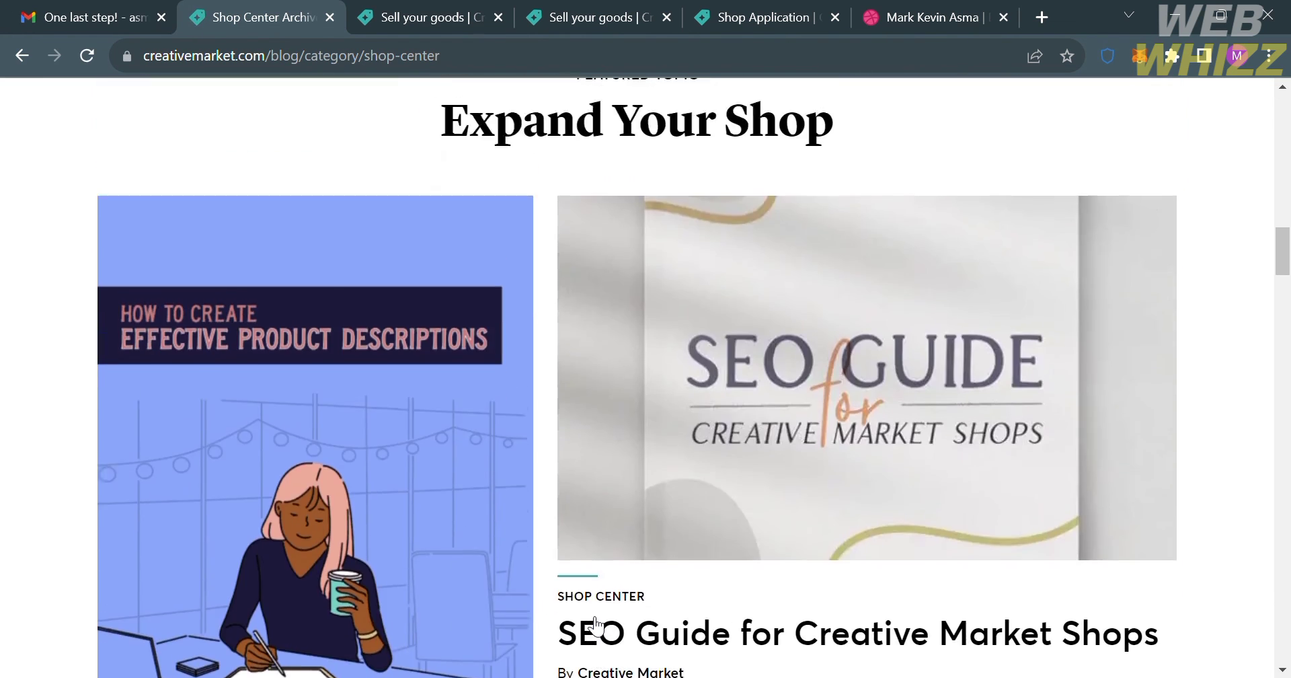